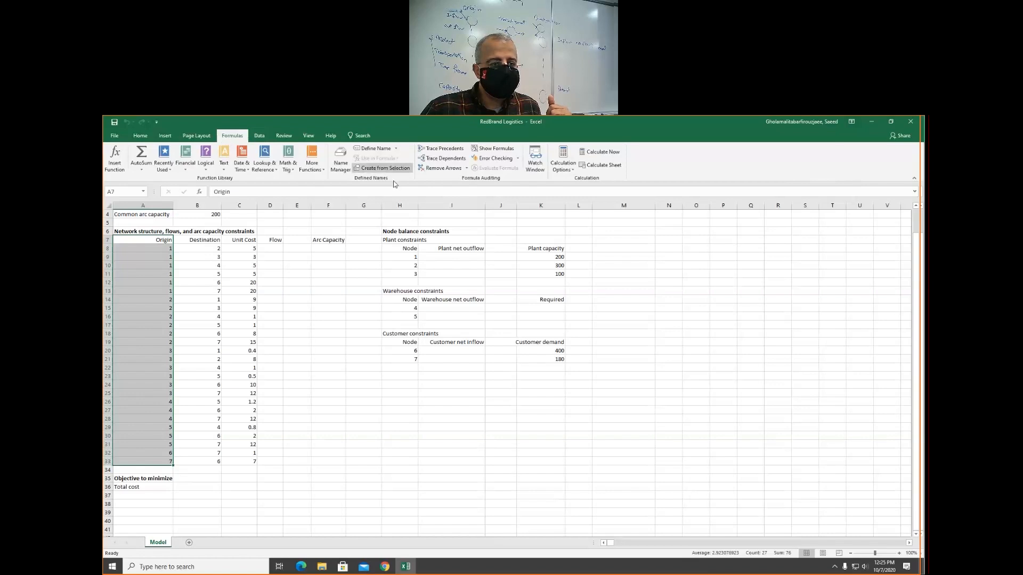
Create named ranges for the Origin (A7:A33) and Destination (B7:B33) columns from their top-row labels.
click(376, 168)
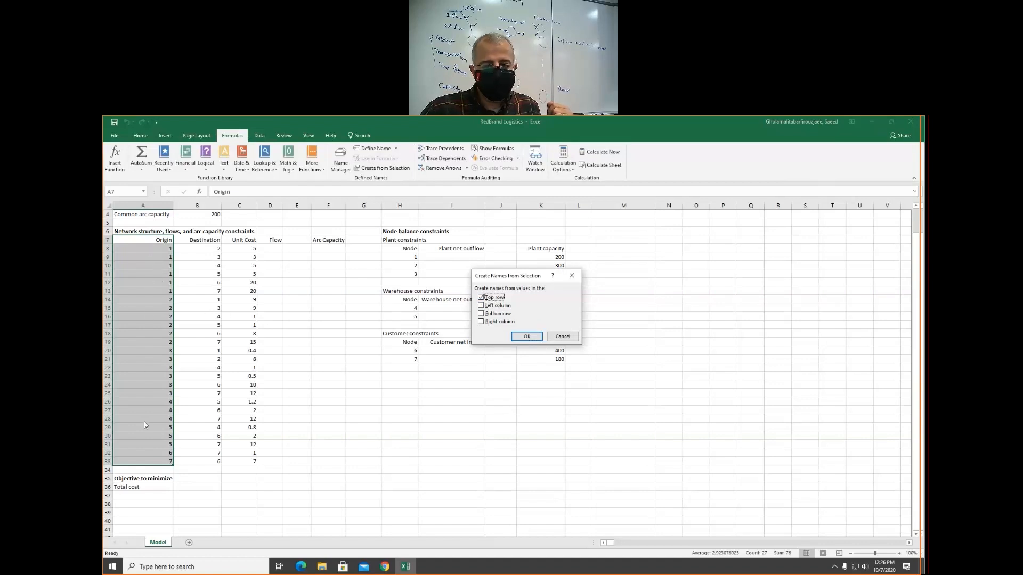
click(523, 339)
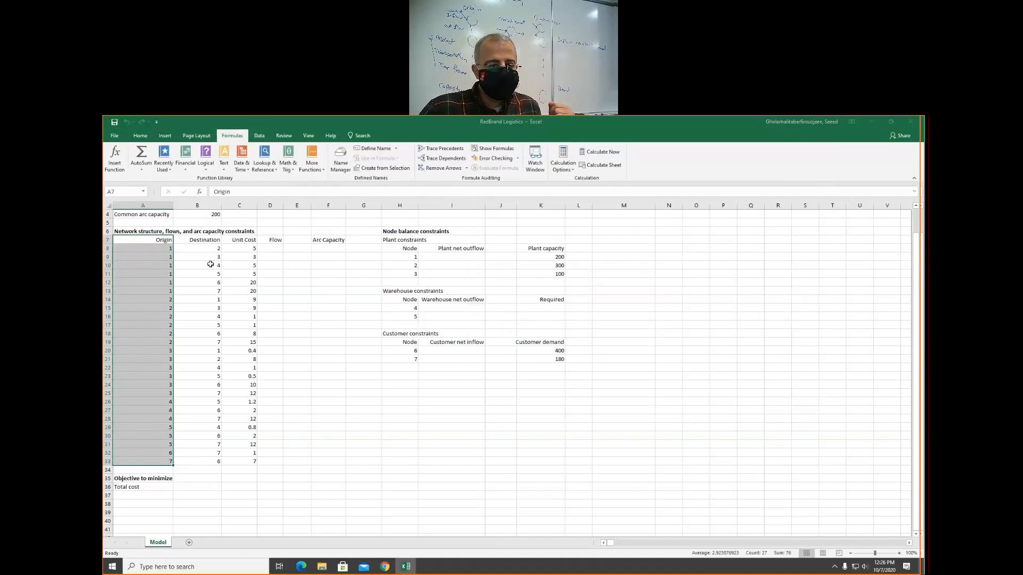
drag(195, 239, 210, 462)
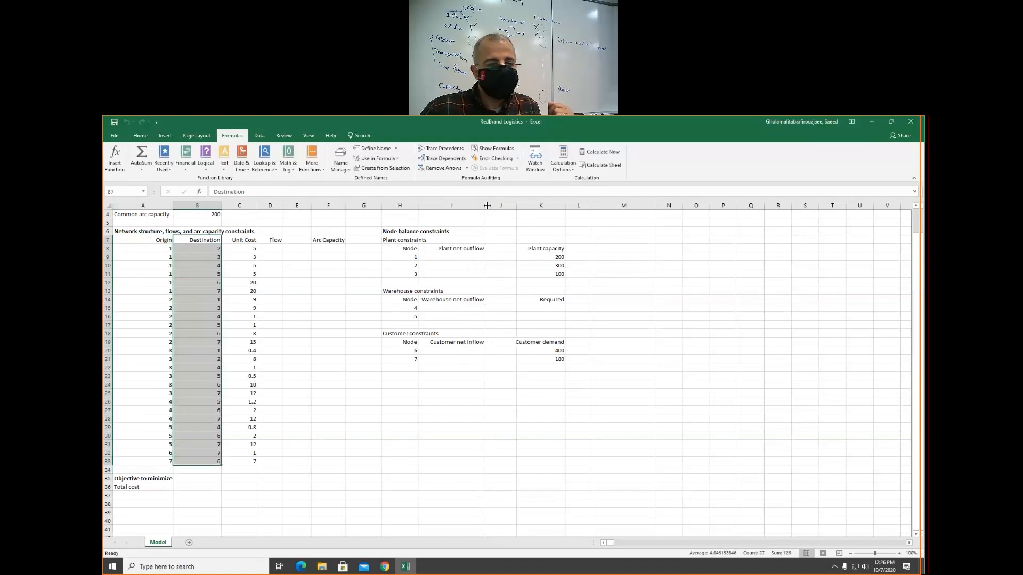
click(380, 168)
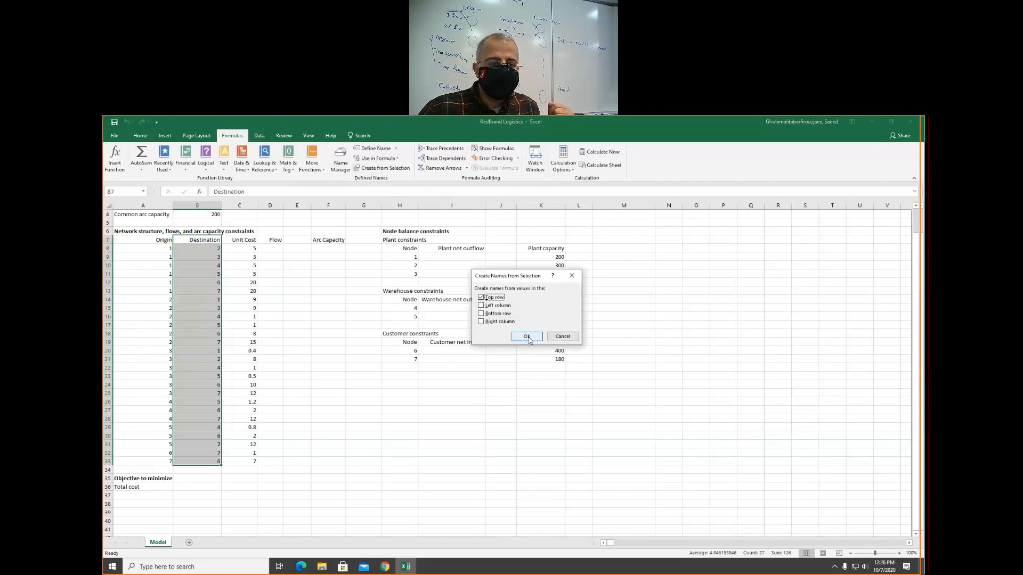
click(527, 336)
Create a named range for the Unit Cost column, C7:C33, from its top-row label.
drag(248, 240, 244, 461)
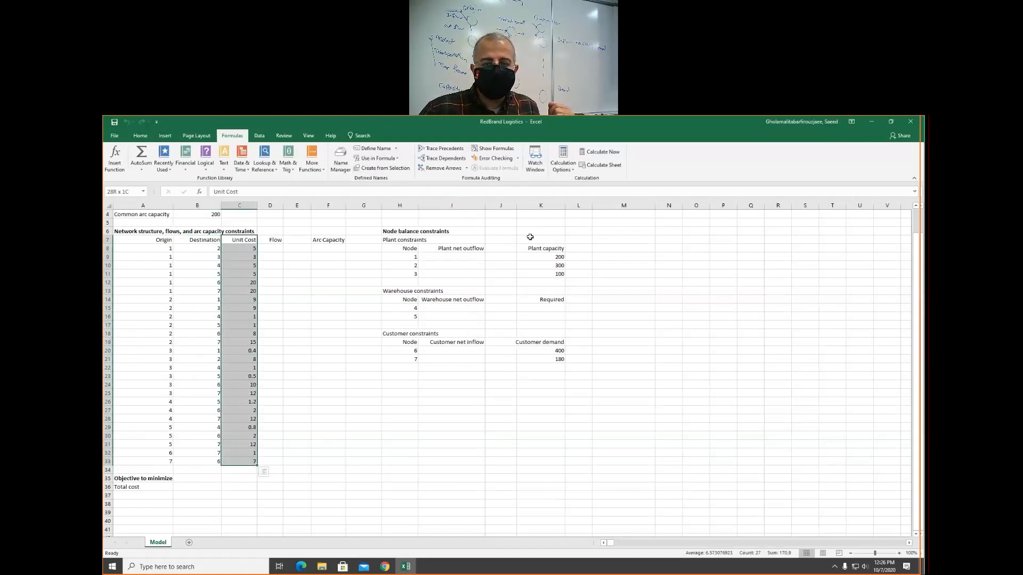
click(382, 169)
click(526, 336)
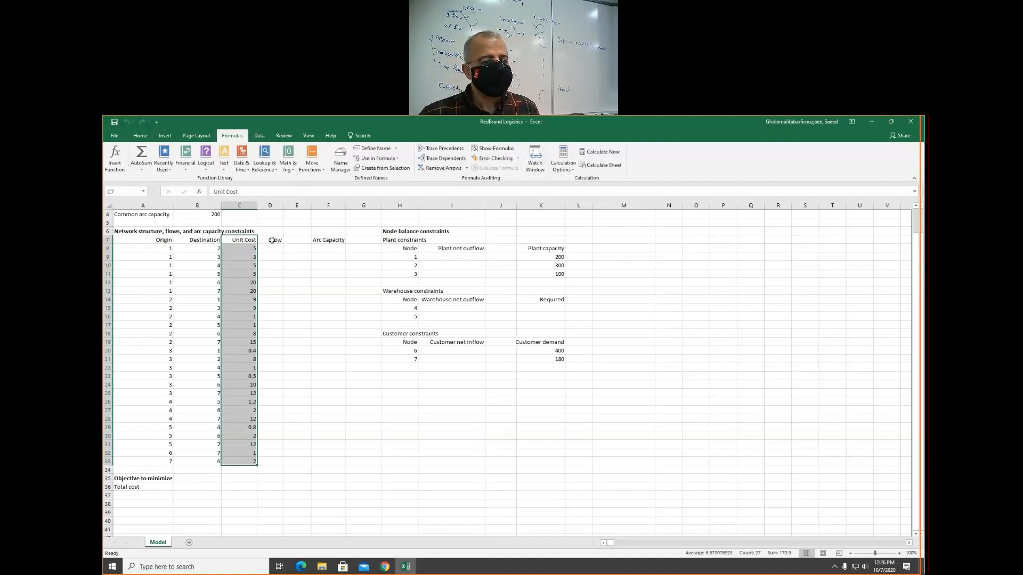
Select the Flow column from its header down to row 34 and bring up the cell formatting commands.
drag(271, 239, 255, 458)
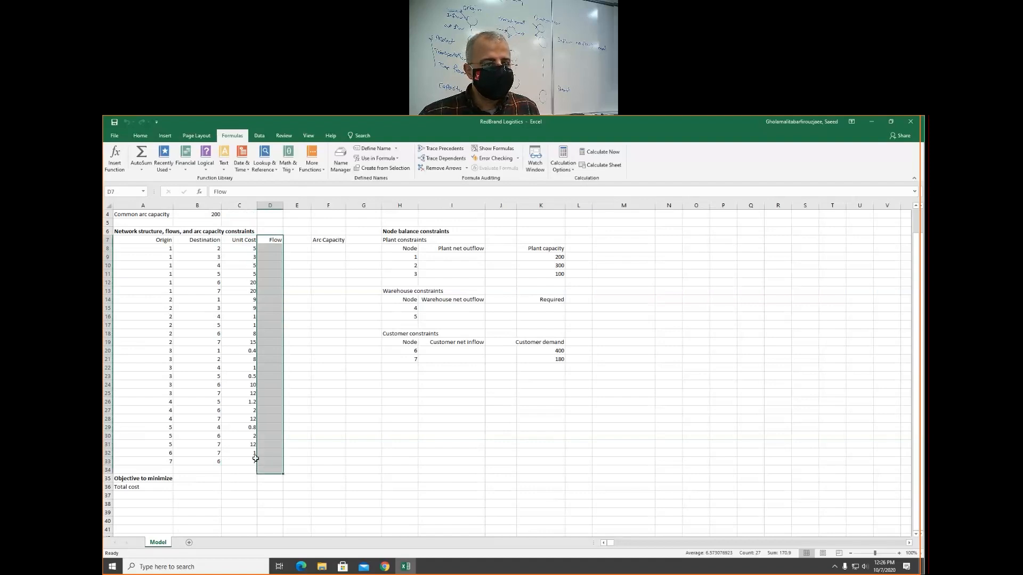
click(139, 136)
click(253, 166)
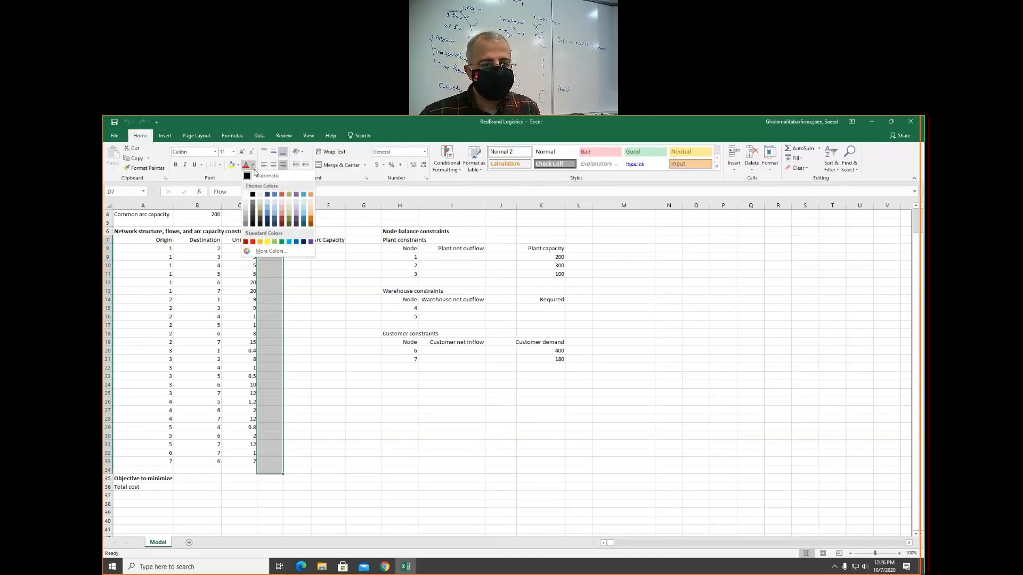
click(310, 209)
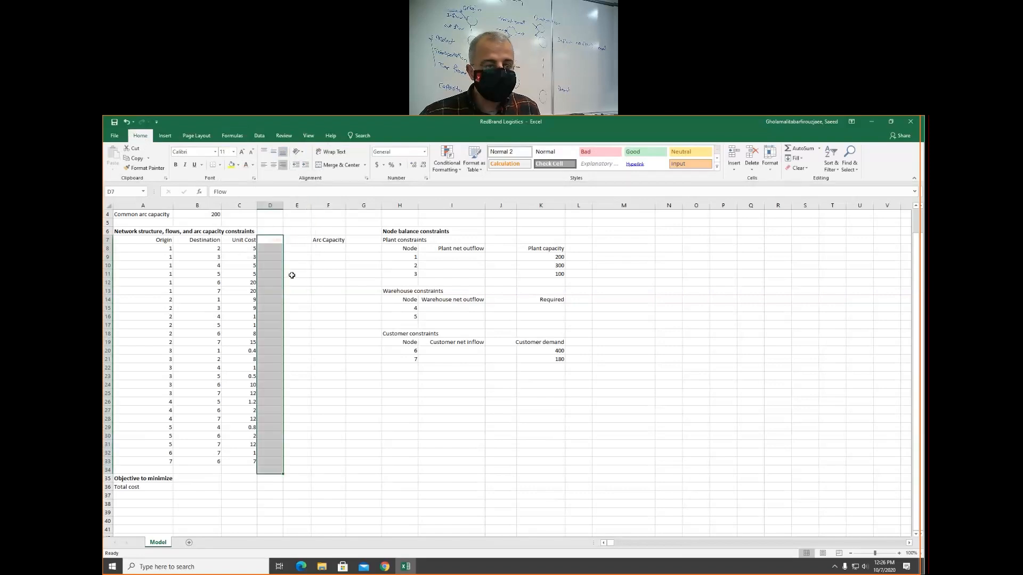
key(ctrl+z)
Fill the selected Flow column cells, D7:D34, with light orange.
click(238, 165)
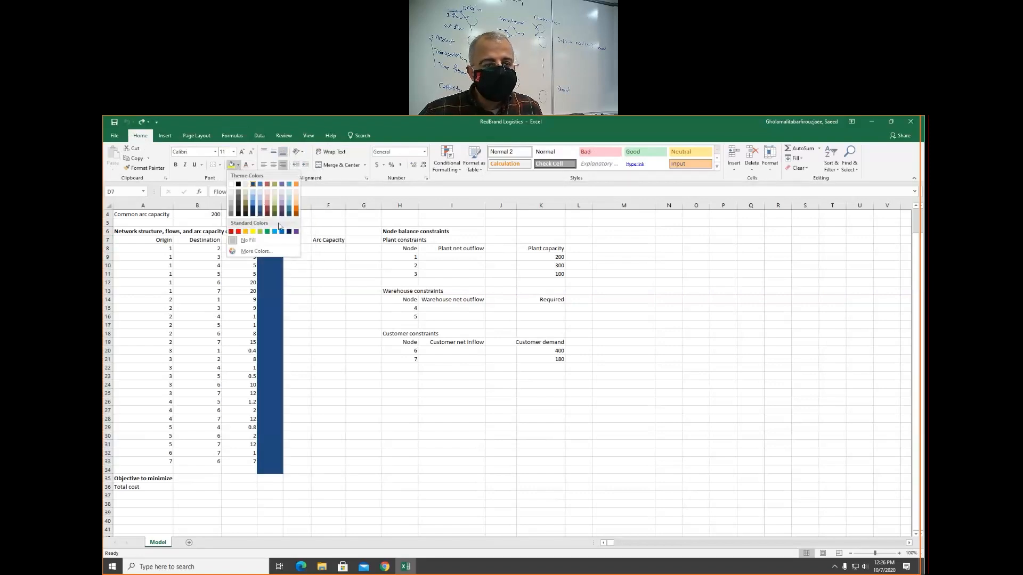
click(296, 195)
scroll(290, 245, down, 1)
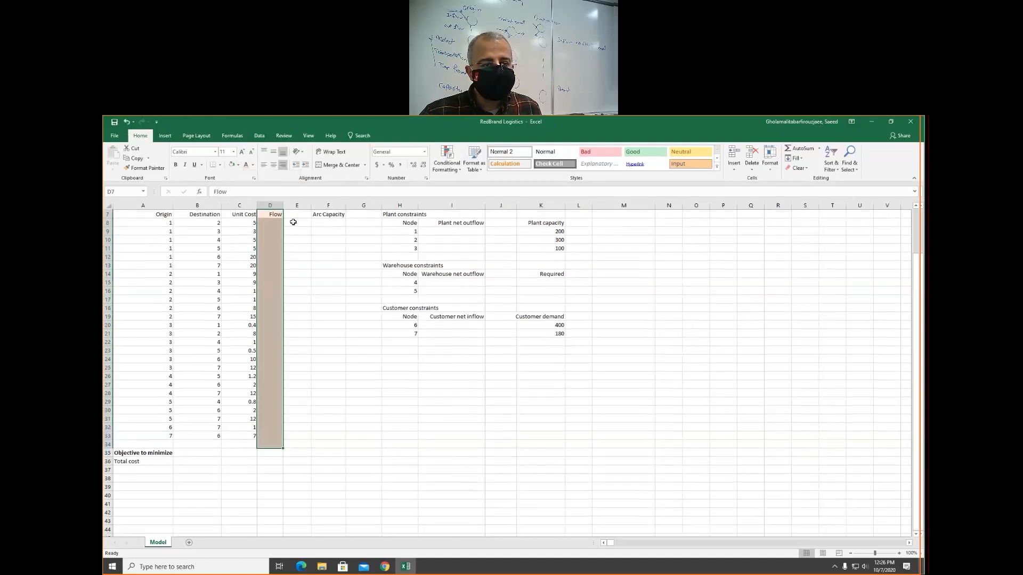
Review the workbook's existing defined names and their ranges in the Name Manager, then close it.
click(258, 135)
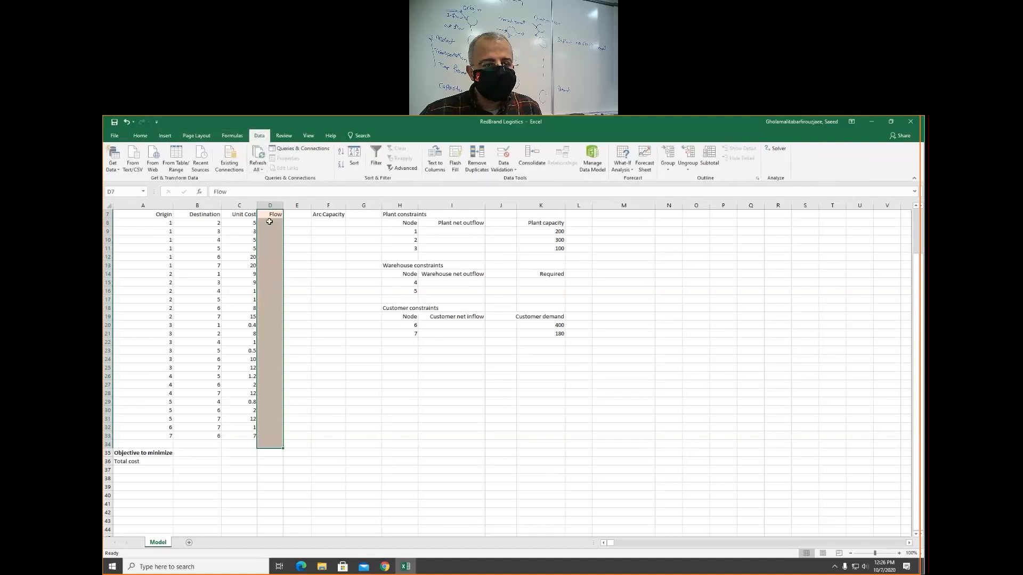
click(232, 135)
click(343, 166)
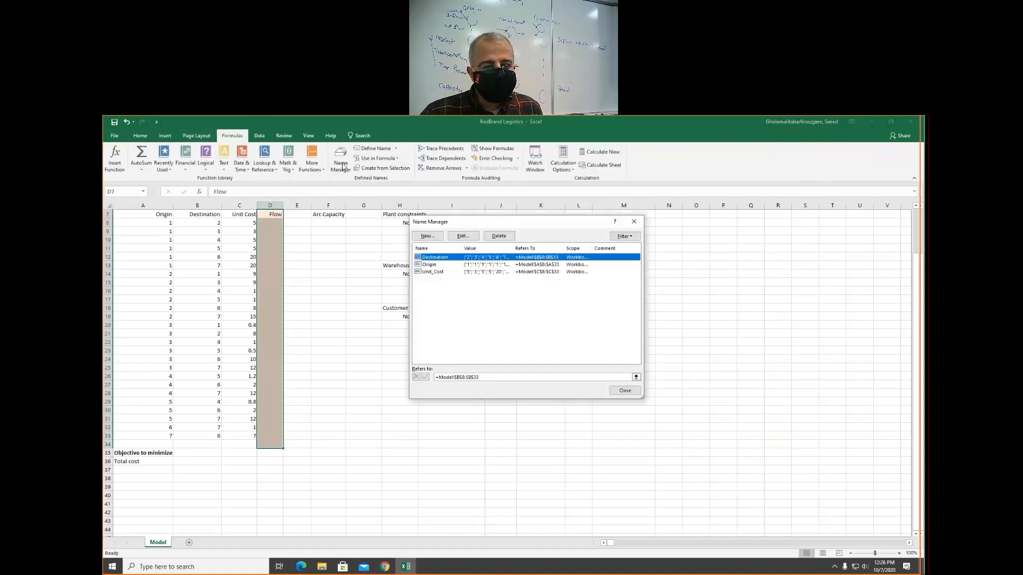
key(Escape)
Create a named range for the Flow column, D7:D33, from its top-row label.
click(273, 214)
drag(272, 214, 276, 441)
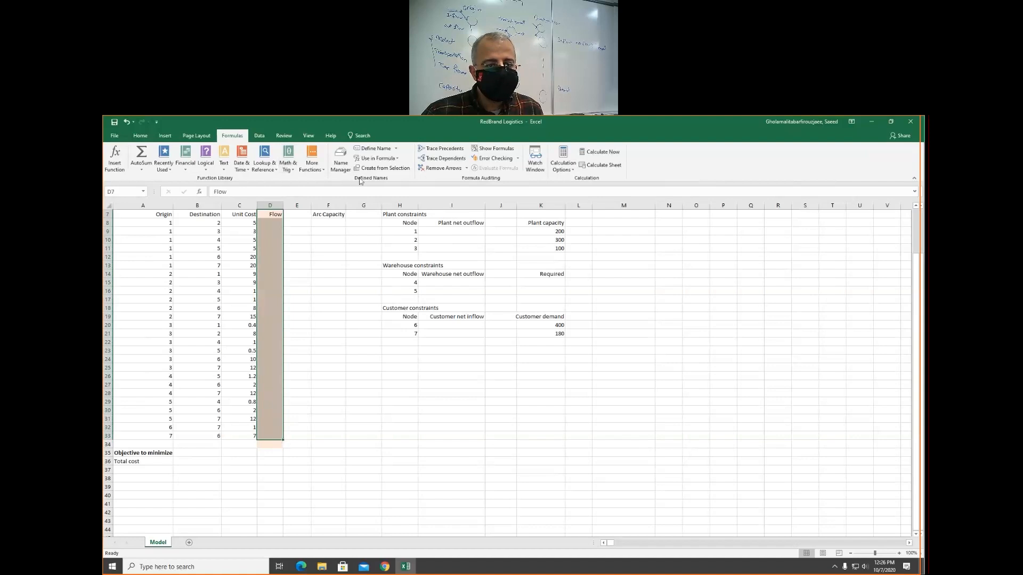
click(376, 169)
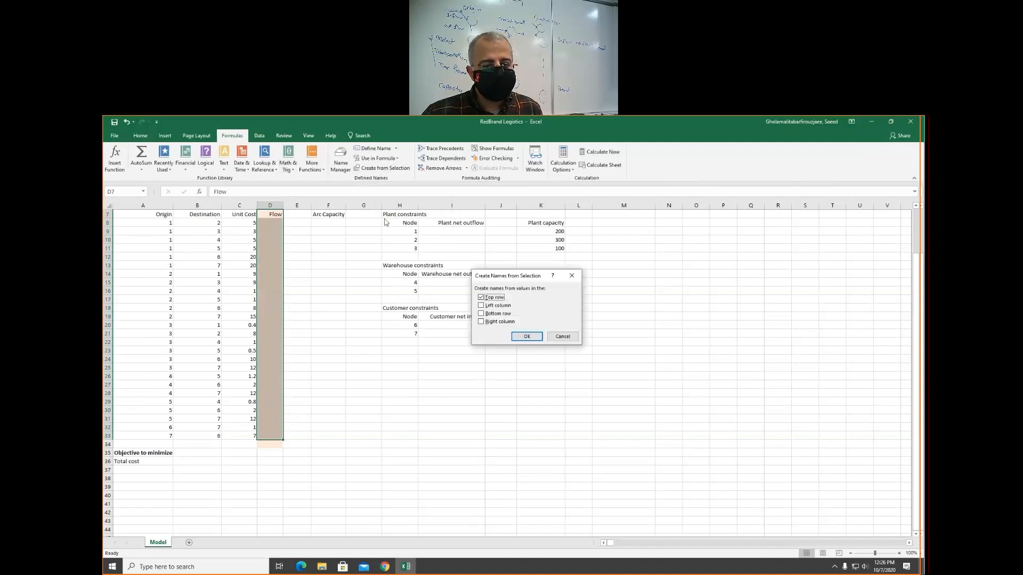
click(527, 337)
Create a named range for the Arc Capacity column, F7:F33, from its top-row label.
scroll(448, 359, up, 2)
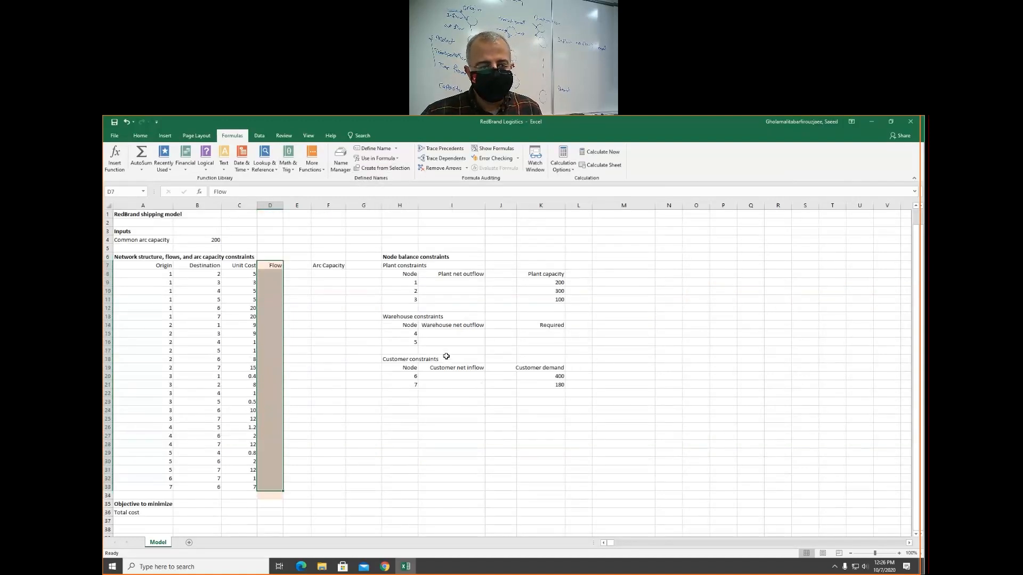
drag(333, 265, 344, 490)
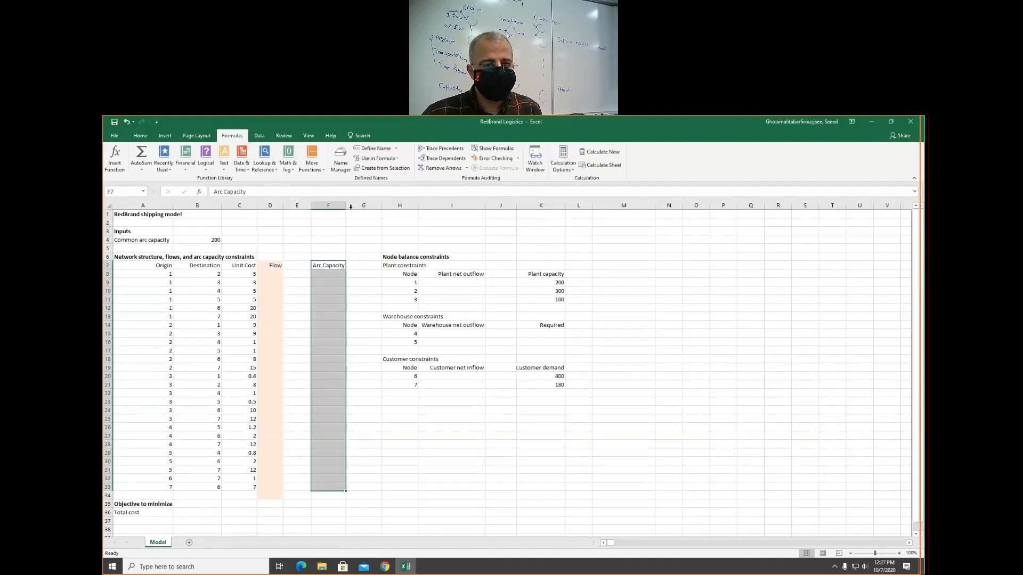
click(379, 169)
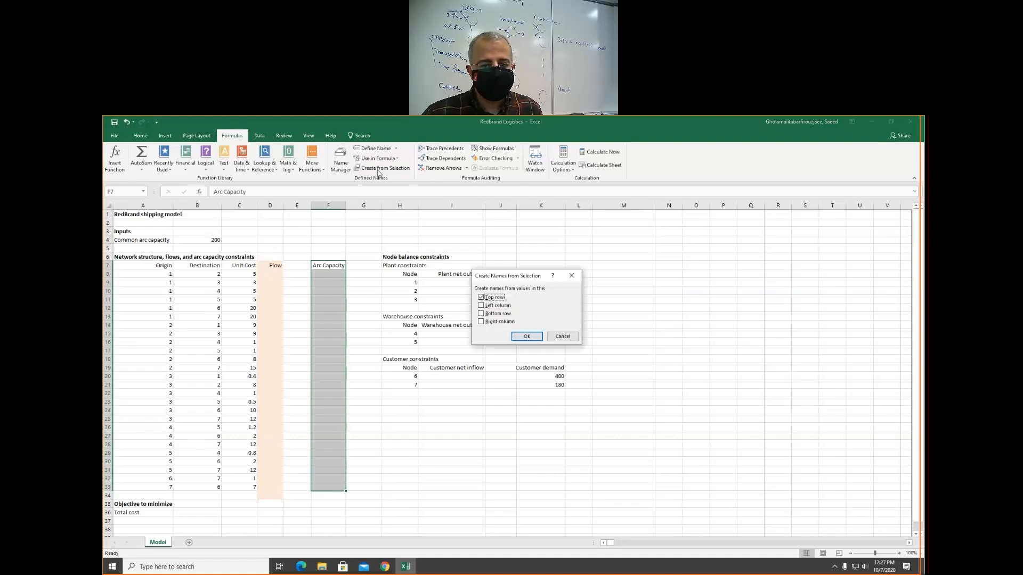
click(525, 336)
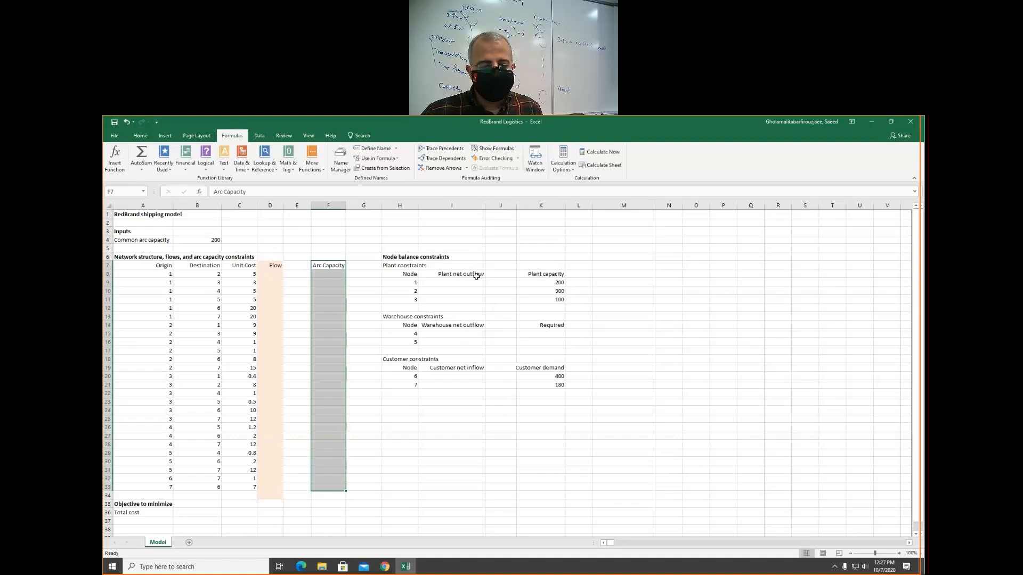
Create named ranges for Plant net outflow (I8:I11) and Plant capacity (K8:K11) from their top-row labels.
drag(464, 275, 466, 300)
click(382, 168)
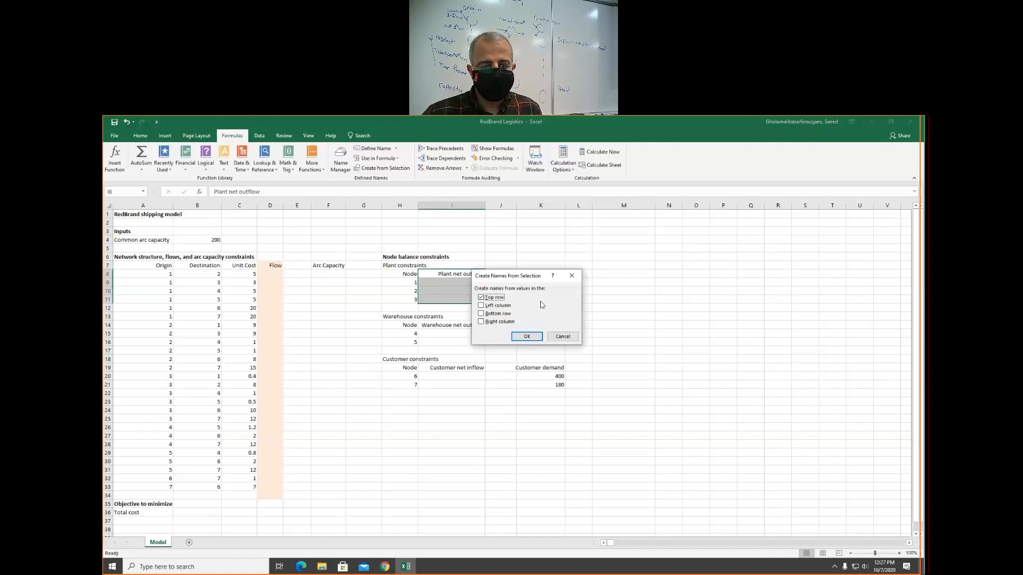
click(512, 337)
drag(546, 274, 545, 300)
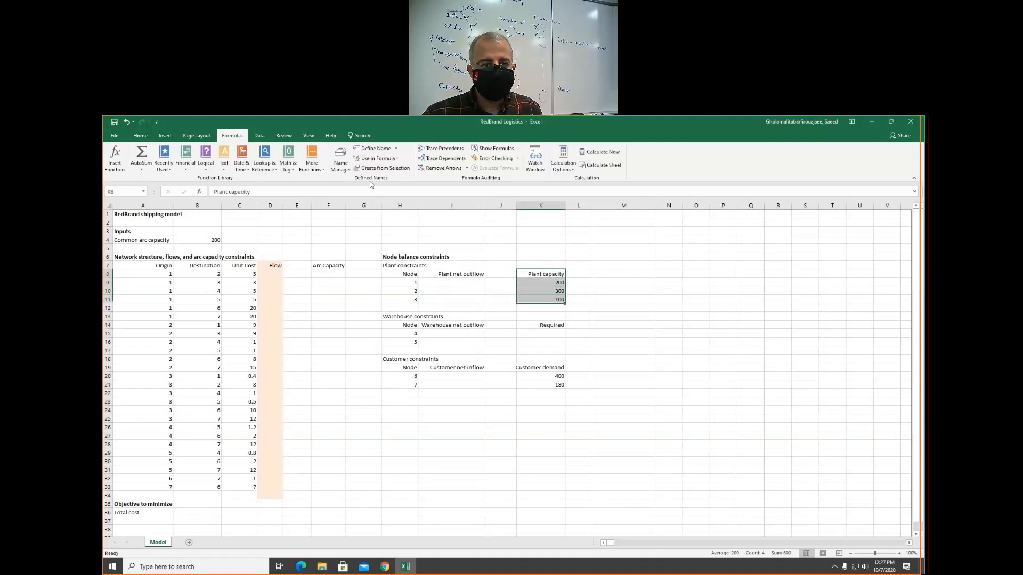
click(385, 168)
click(526, 337)
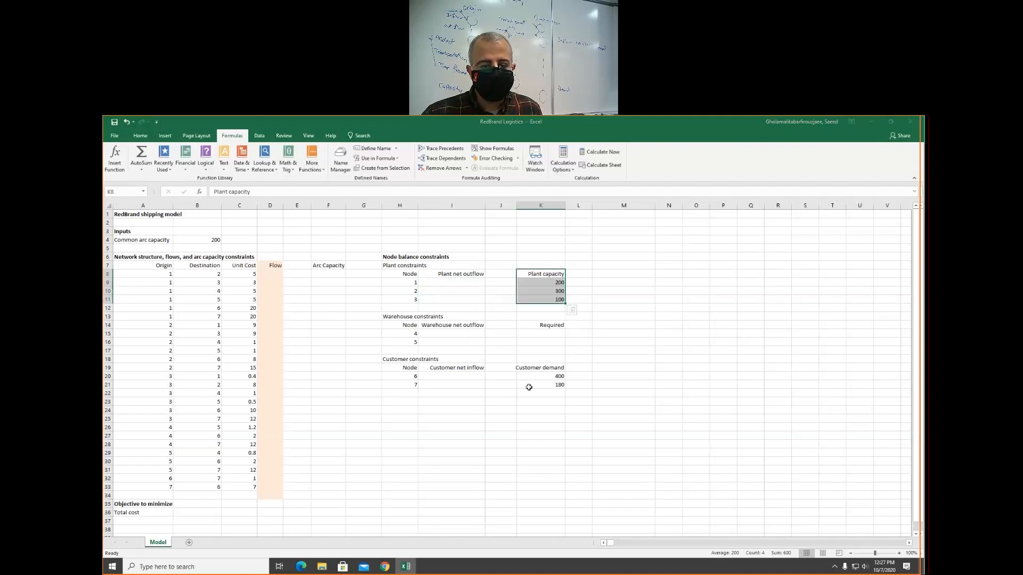
Create named ranges for Warehouse net outflow (I14:I16) and Required (K14:K16) from their top-row labels.
drag(459, 325, 455, 343)
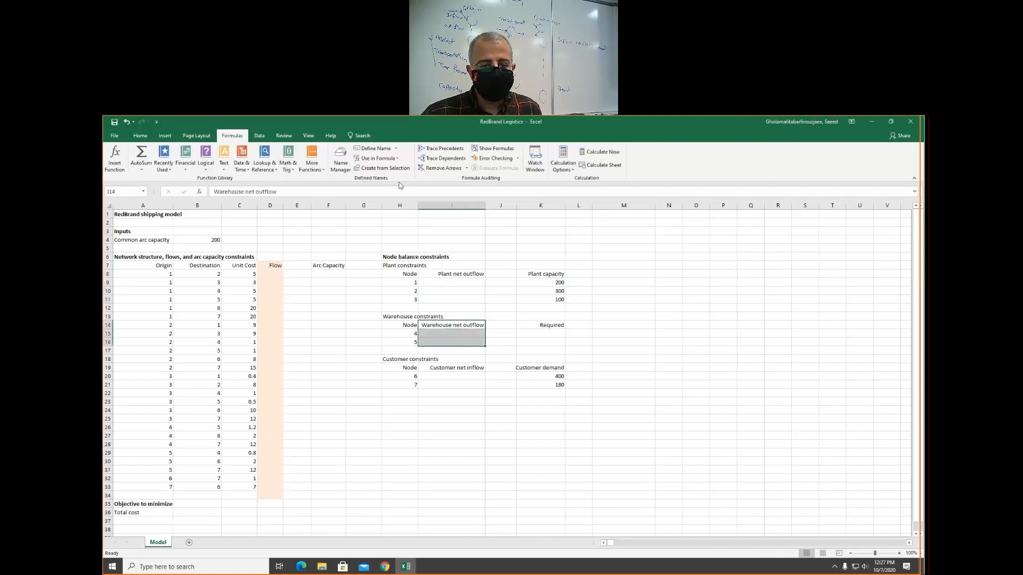
click(385, 169)
click(527, 337)
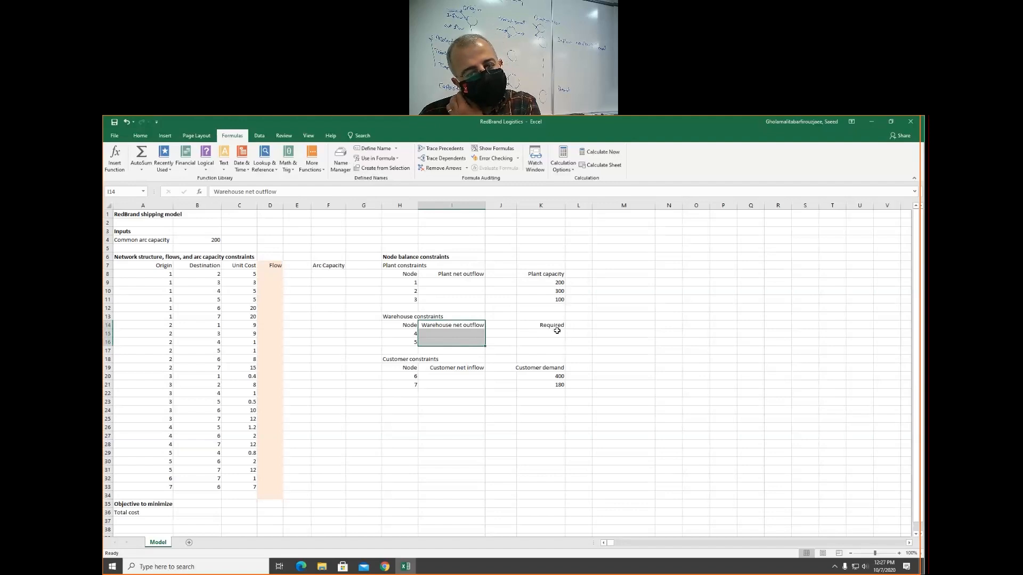
drag(542, 324, 544, 340)
click(385, 168)
click(527, 336)
Create named ranges for Customer net inflow (I19:I21) and Customer demand (K19:K21) from their top-row labels.
drag(450, 367, 450, 385)
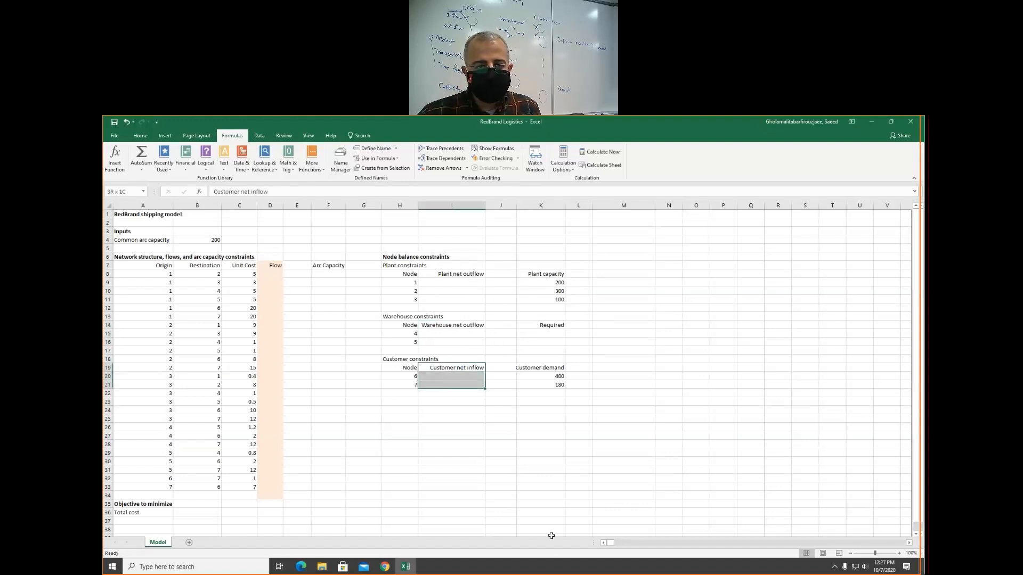
click(385, 168)
click(526, 336)
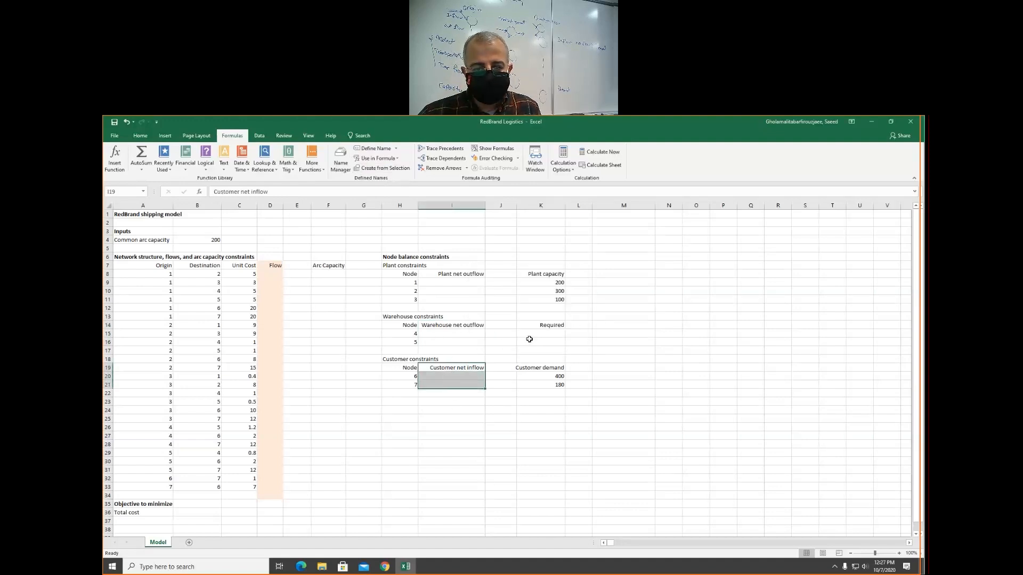
click(551, 368)
drag(551, 368, 551, 385)
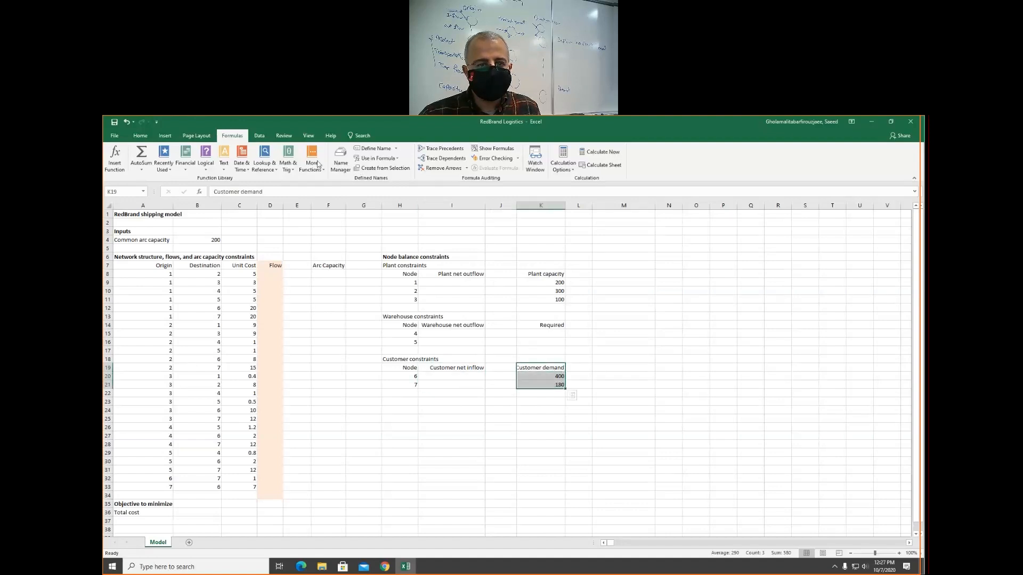
click(371, 168)
click(527, 337)
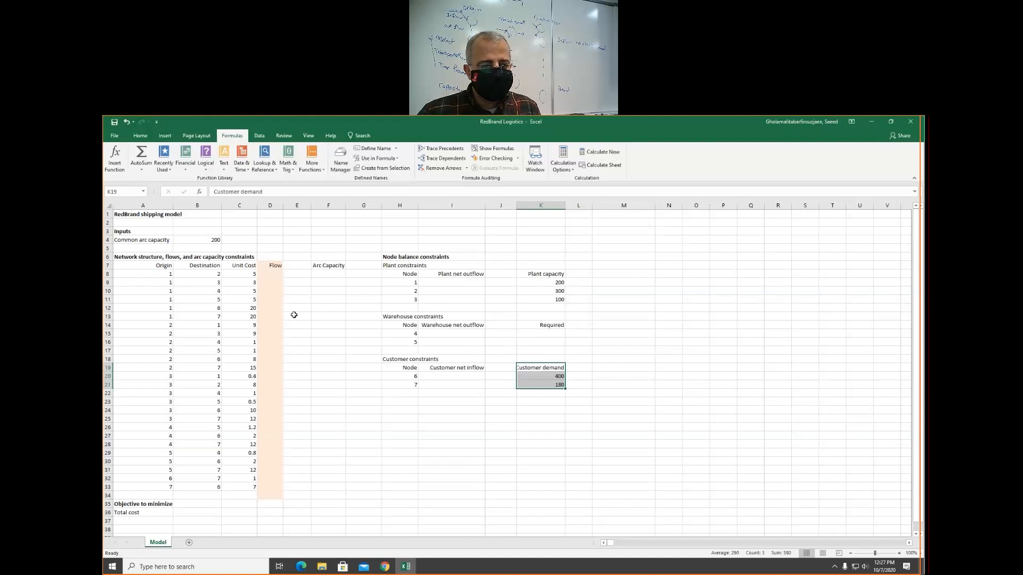
Enter <= in E7 between Flow and Arc Capacity and copy it down through E33.
click(294, 273)
click(514, 376)
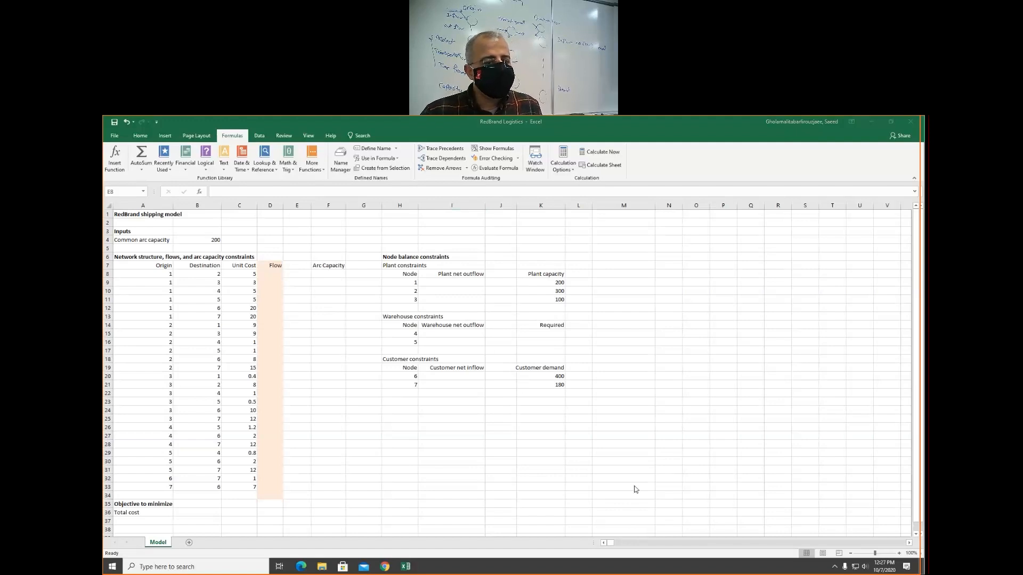
click(297, 272)
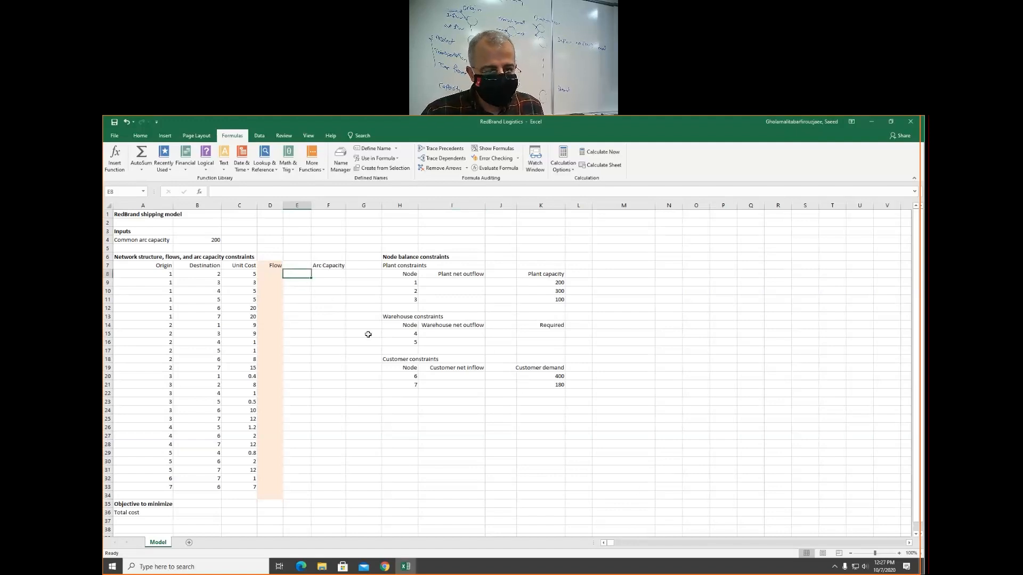
key(Up)
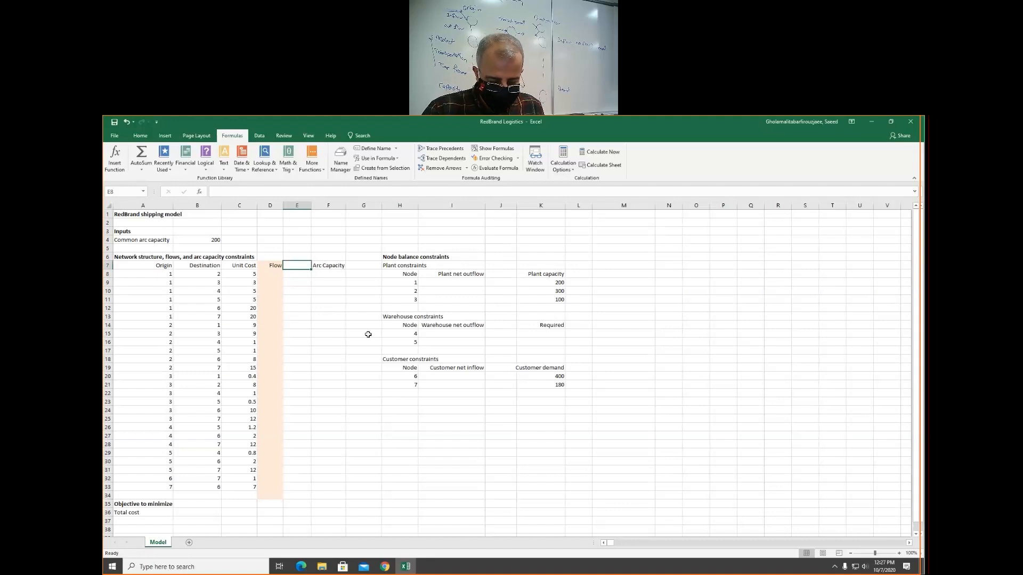
text(<)
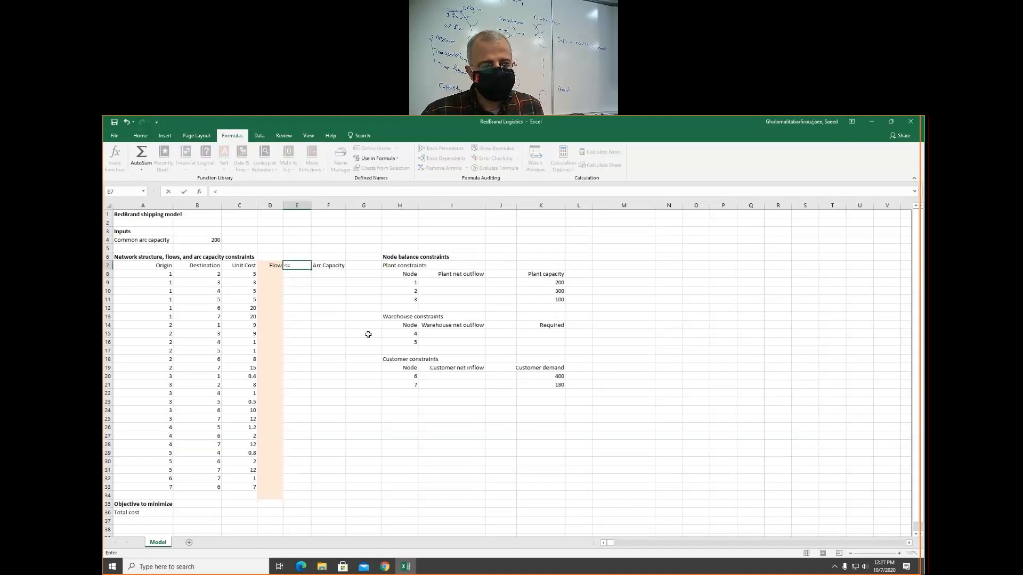
text(=)
key(Return)
key(Up)
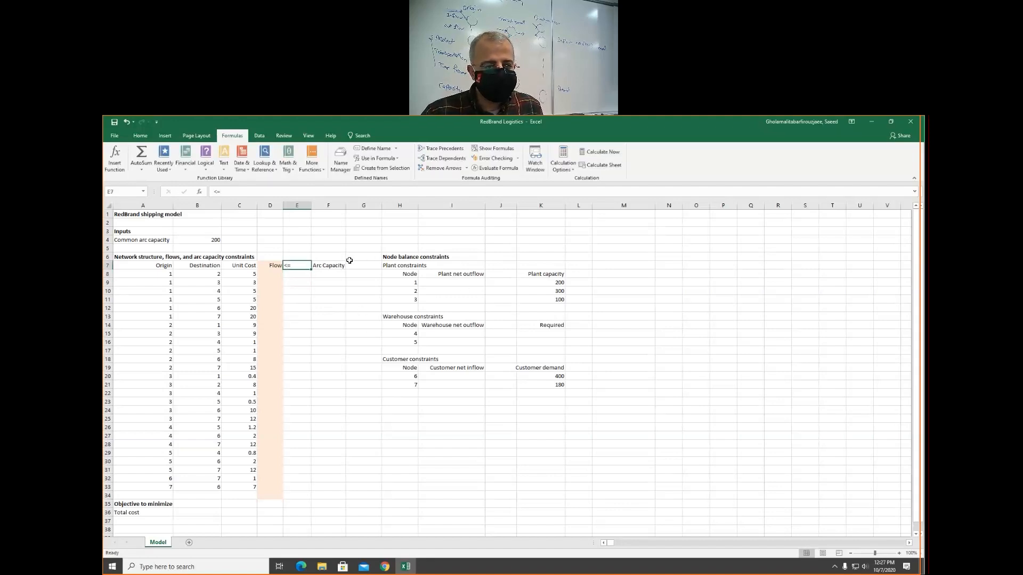
drag(310, 269, 304, 492)
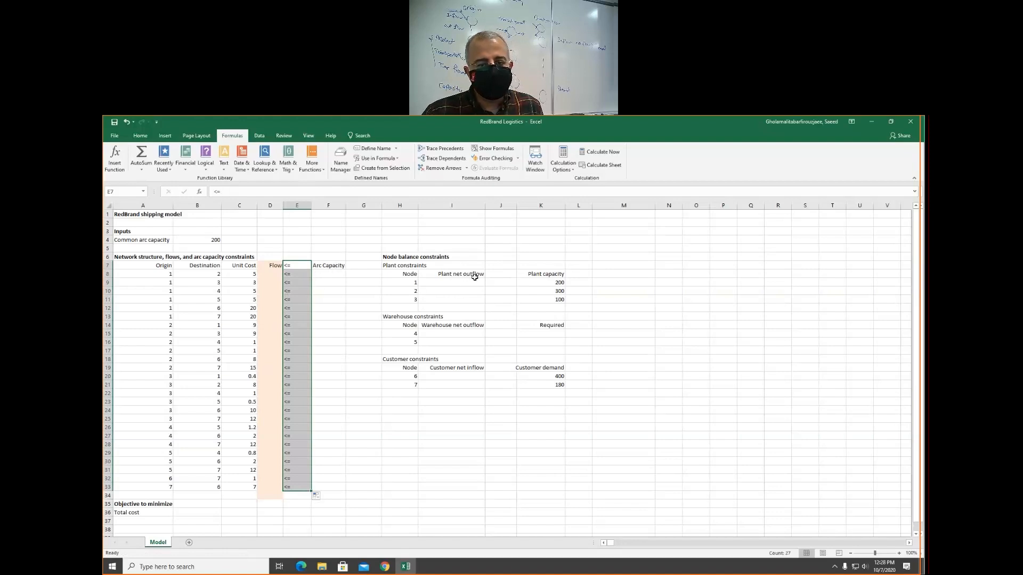
Enter <= in J8 between Plant net outflow and Plant capacity and copy it down through J11.
click(509, 274)
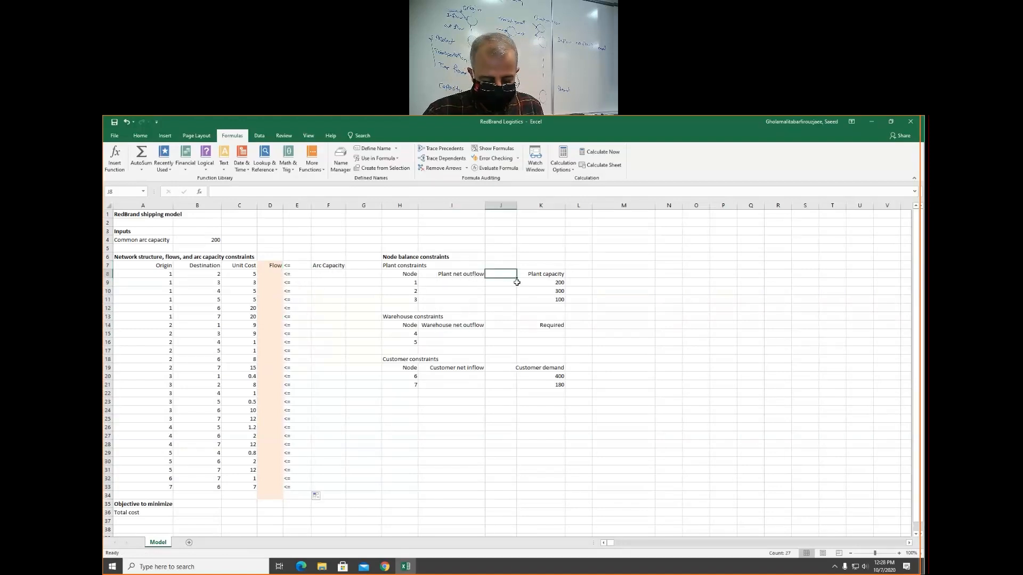
text(<)
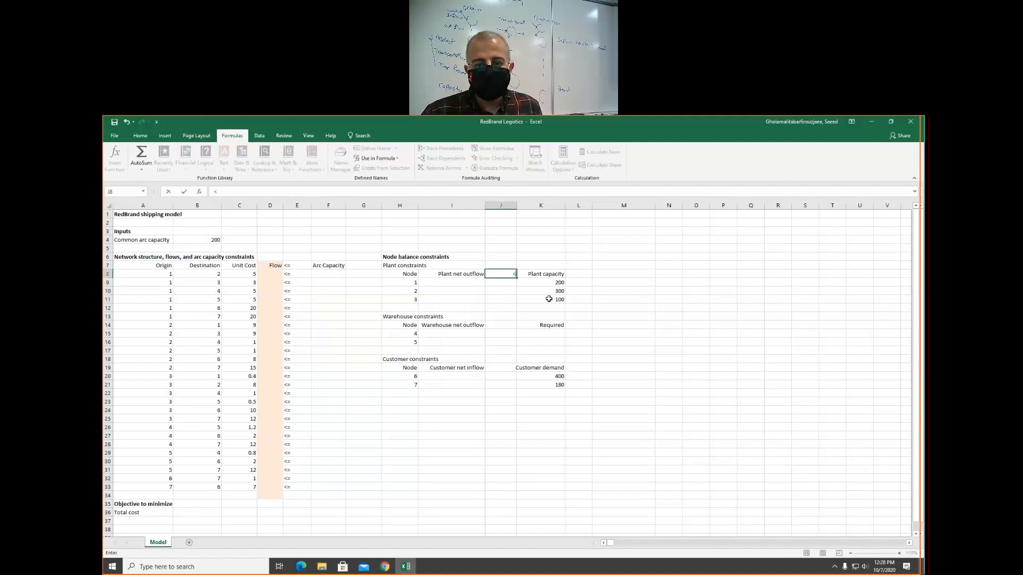
text(=)
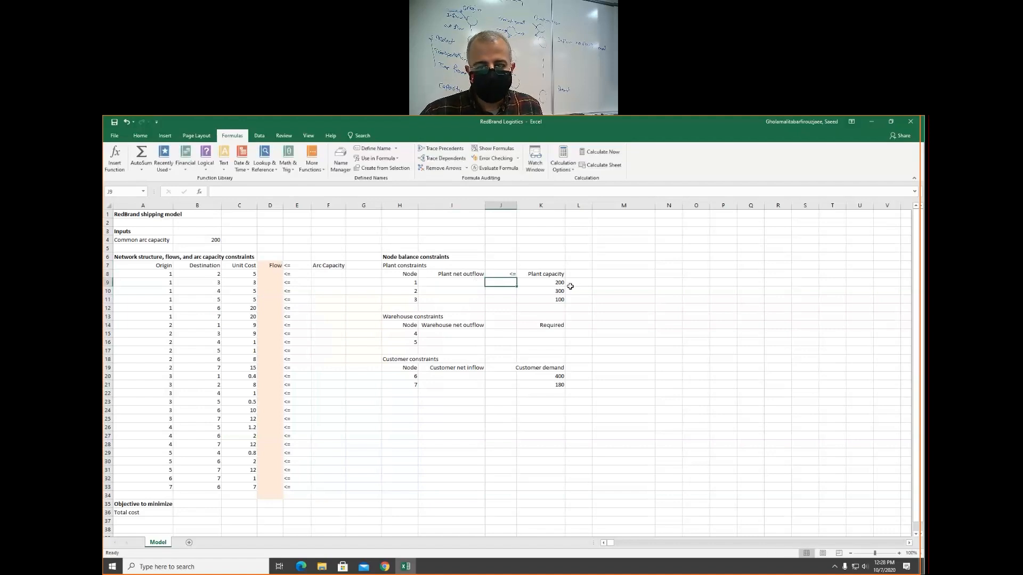
key(Return)
click(509, 274)
drag(516, 278, 517, 305)
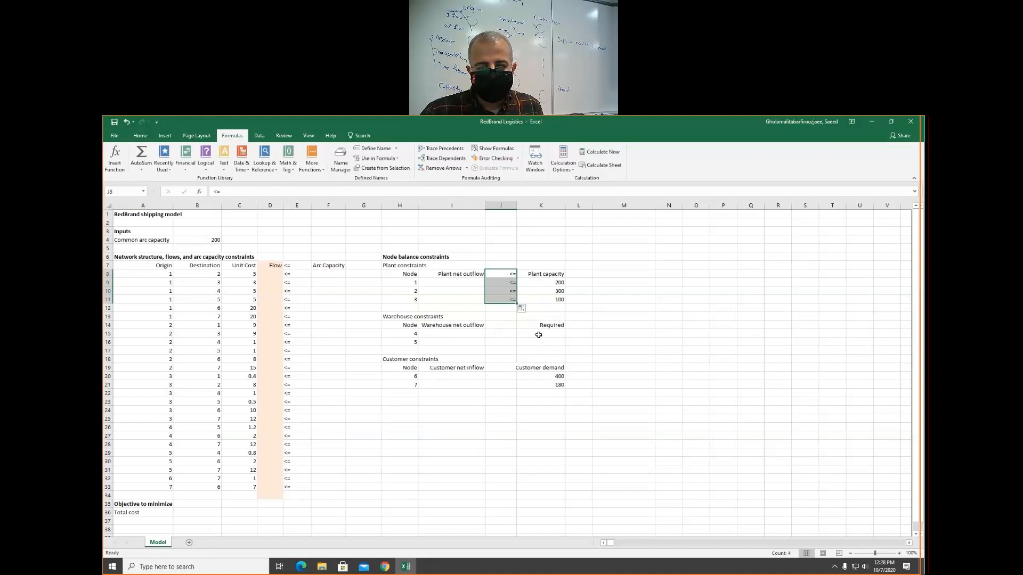
click(495, 326)
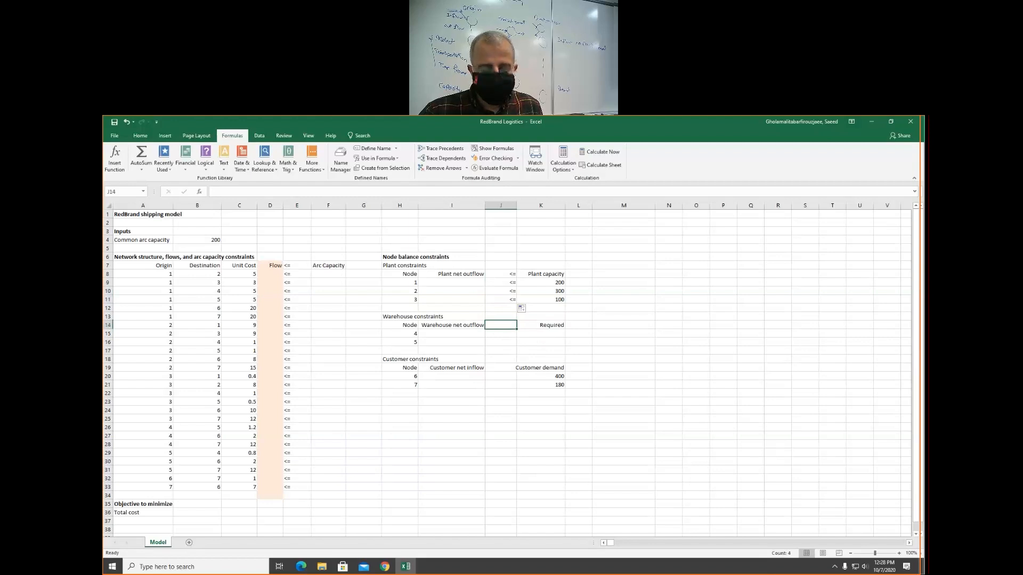
text(=)
key(Right)
key(Down)
key(Up)
key(Left)
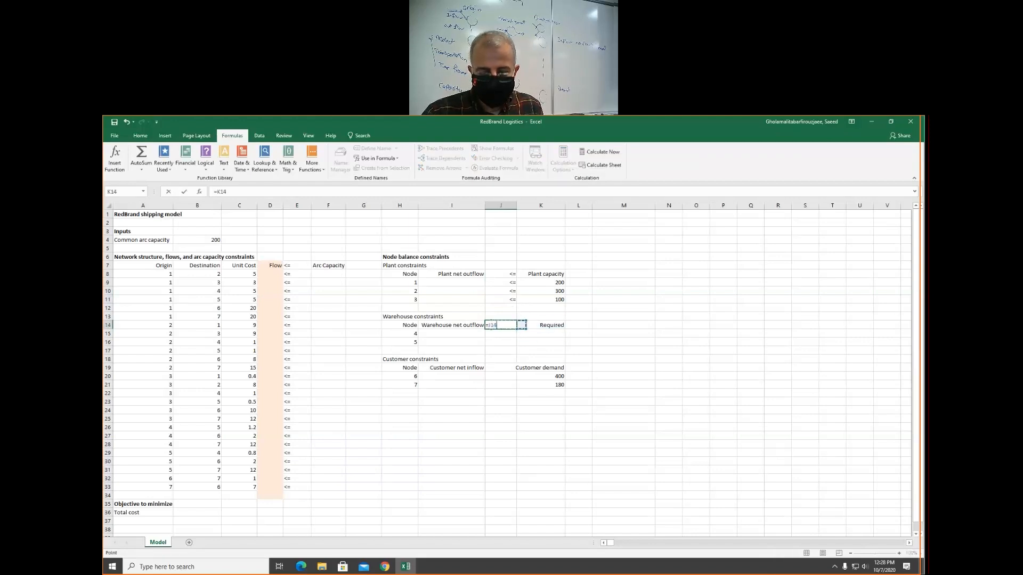
key(Escape)
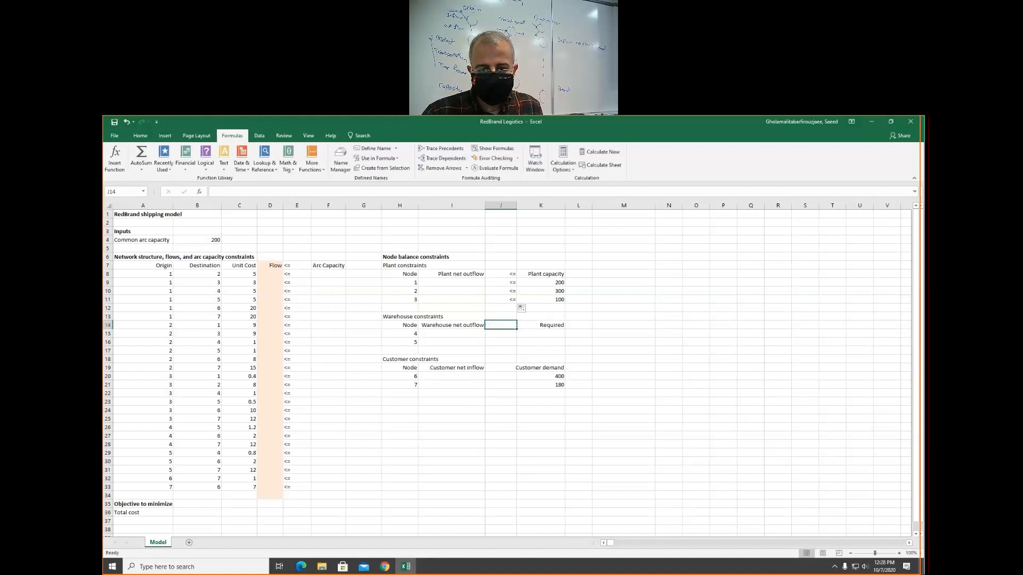
Enter an equals sign as text in J14 and the warehouse Required value 0 in K15 and K16.
text('=)
key(Return)
key(Right)
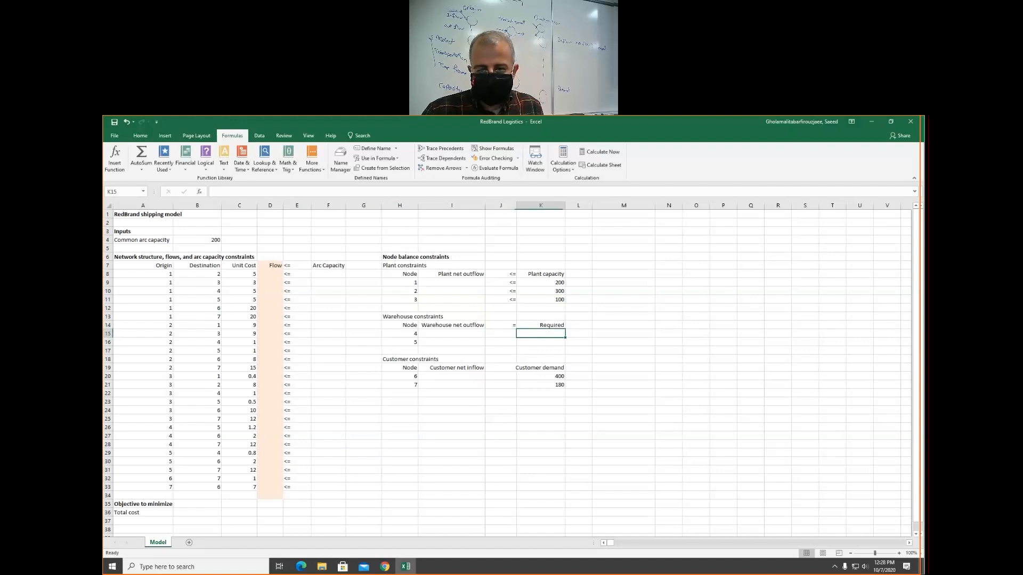
text(0)
key(Return)
text(0)
key(Return)
Enter an equals sign as text in J15 and J16 for warehouse nodes 4 and 5.
key(Up)
key(Up)
key(Left)
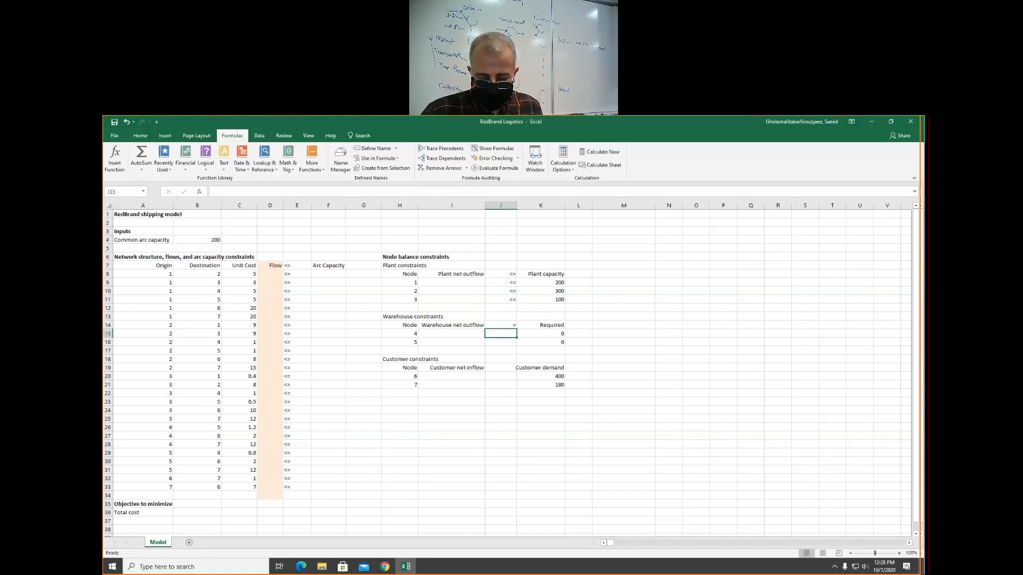
text(=)
key(Return)
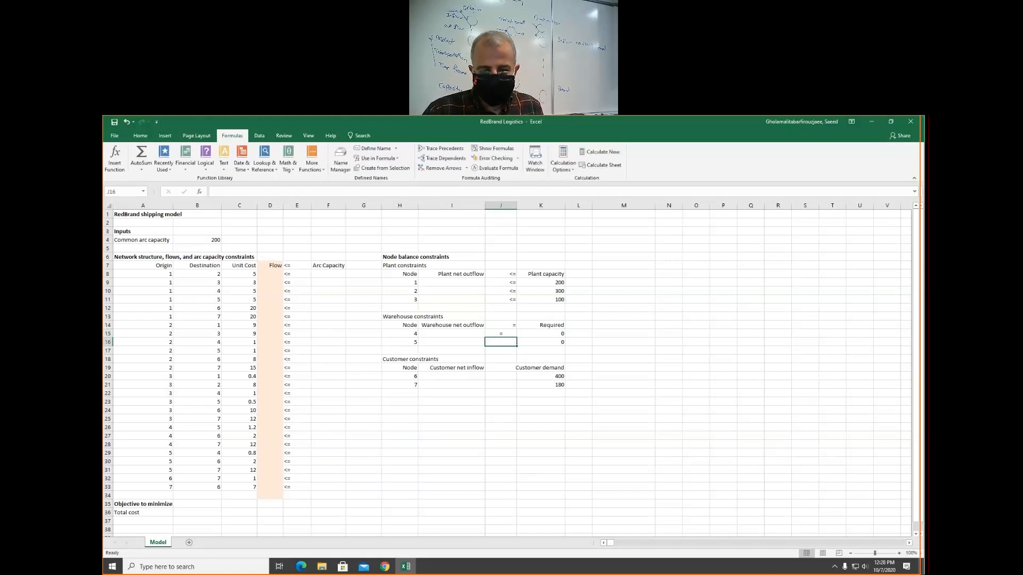
text(=)
key(Return)
key(Up)
key(Up)
key(Up)
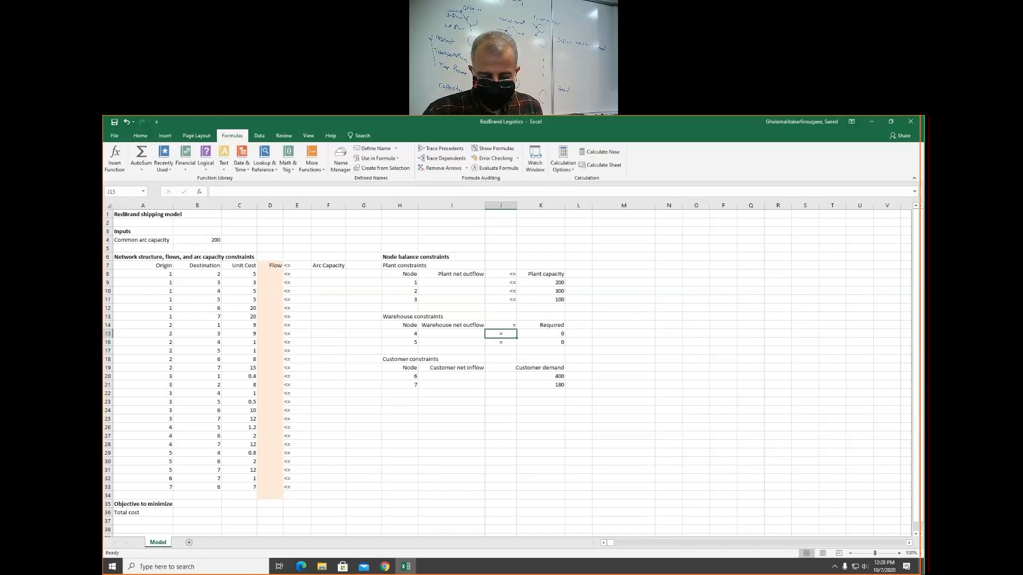
Enter >= in J19 between Customer net inflow and Customer demand and copy it down through J21.
key(Down)
key(Down)
key(Down)
key(Down)
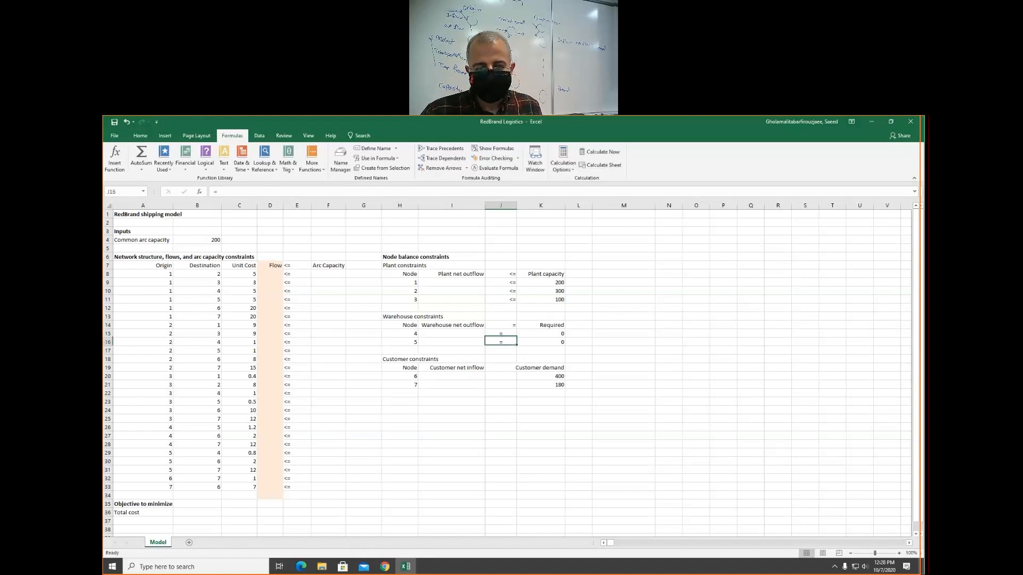
key(Down)
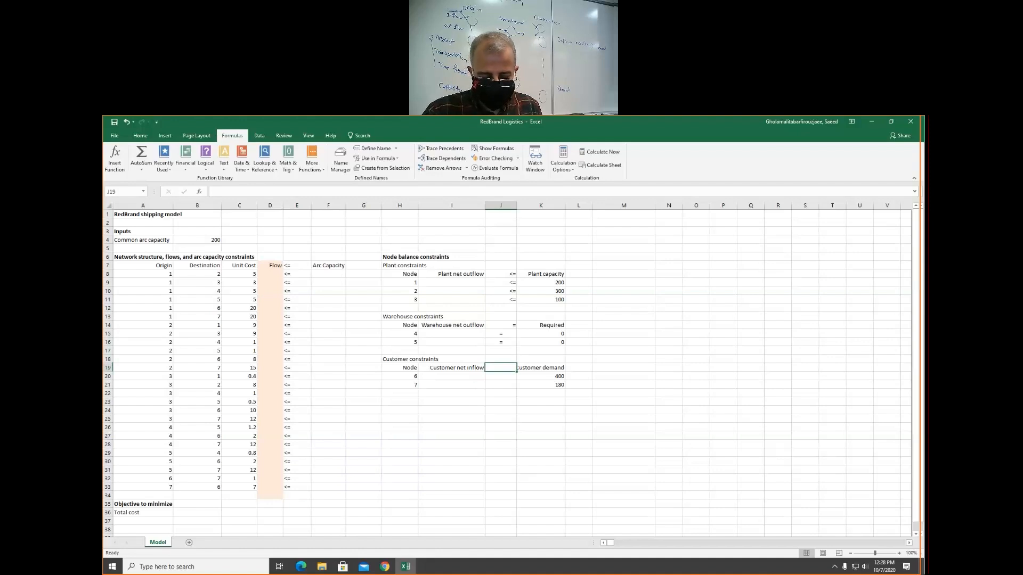
text(>)
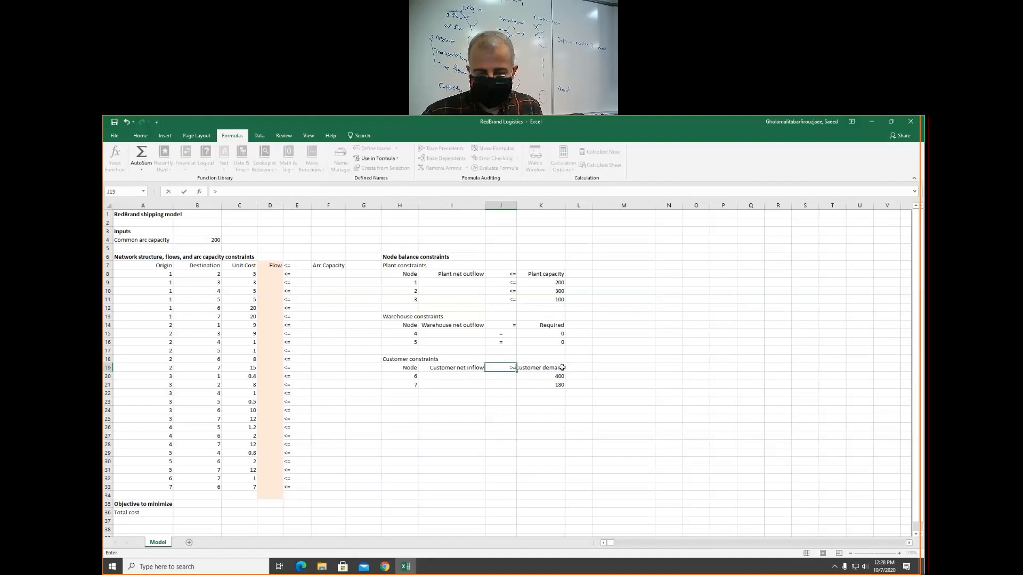
key(Return)
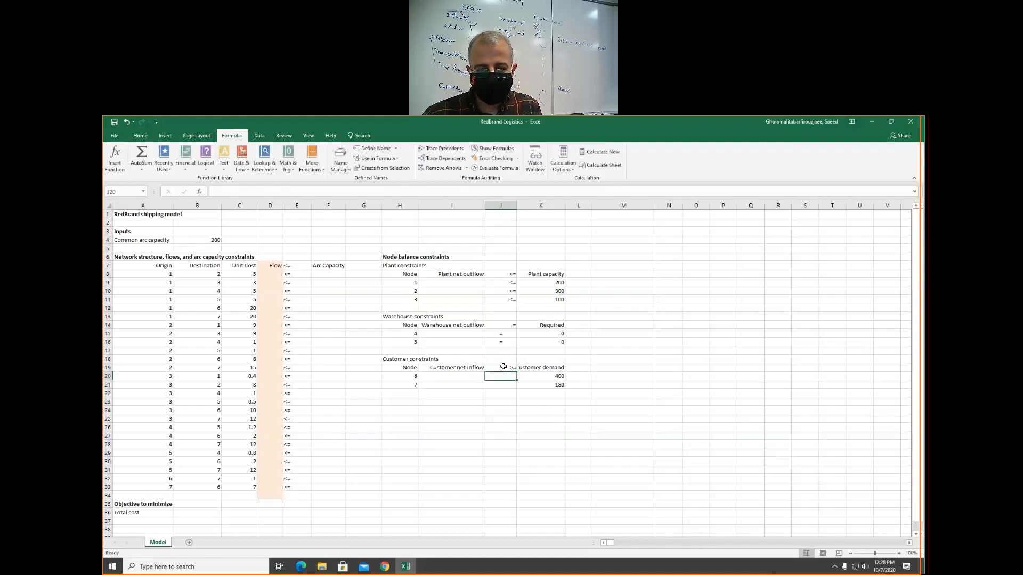
key(Up)
drag(516, 373, 516, 390)
Center the constraint signs in J8:J21 horizontally.
drag(507, 276, 506, 386)
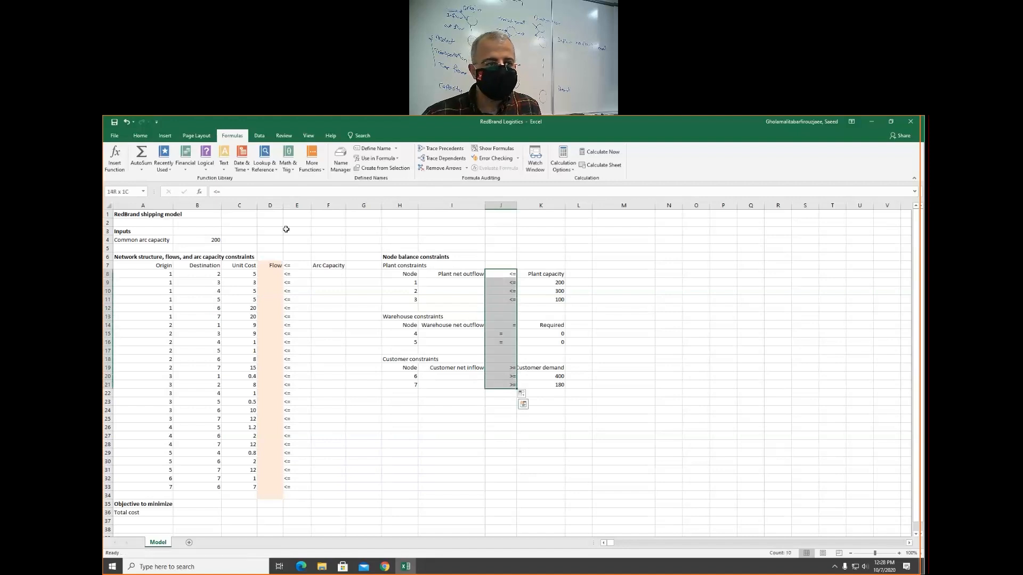
click(140, 136)
click(274, 165)
click(428, 429)
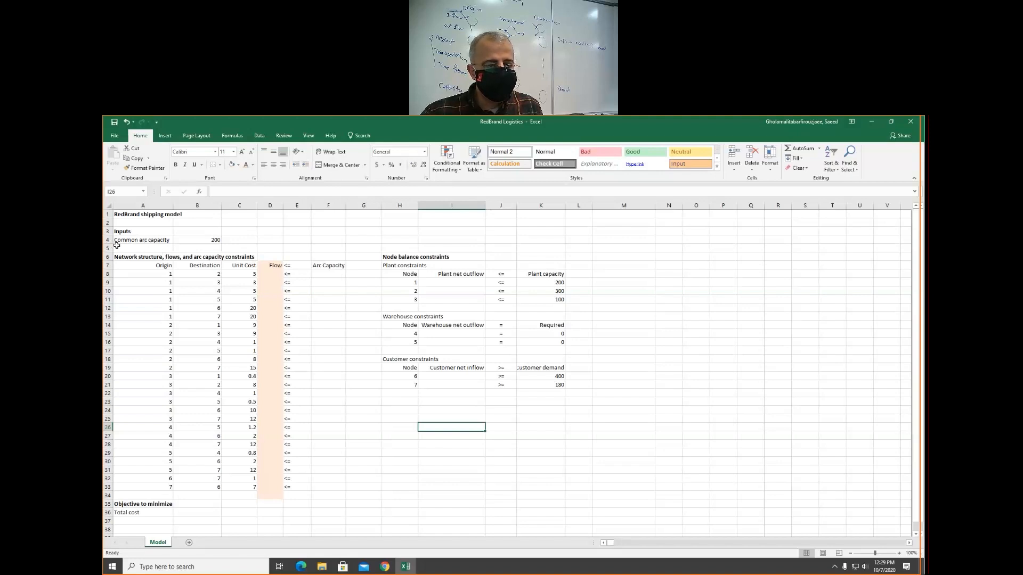
Check the RedBrand network figure in the browser e-book, and back in Excel fill Arc Capacity F8:F33 with =$B$4.
click(384, 566)
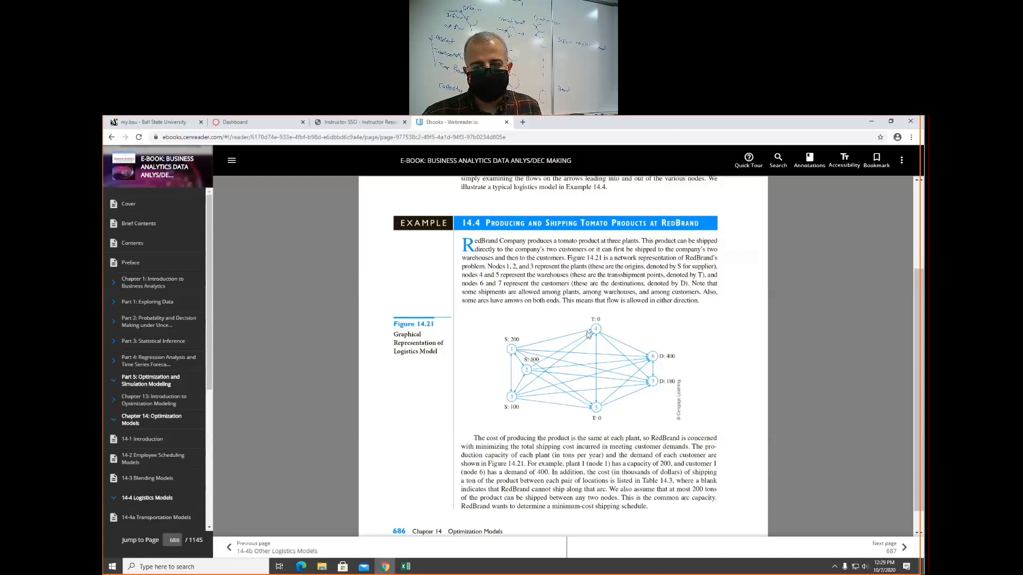
click(405, 566)
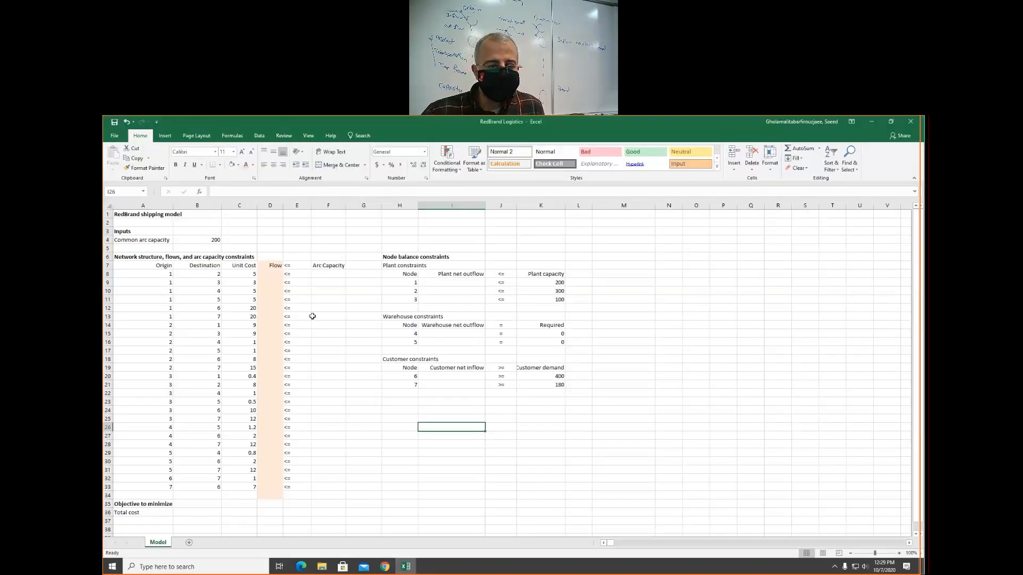
click(322, 273)
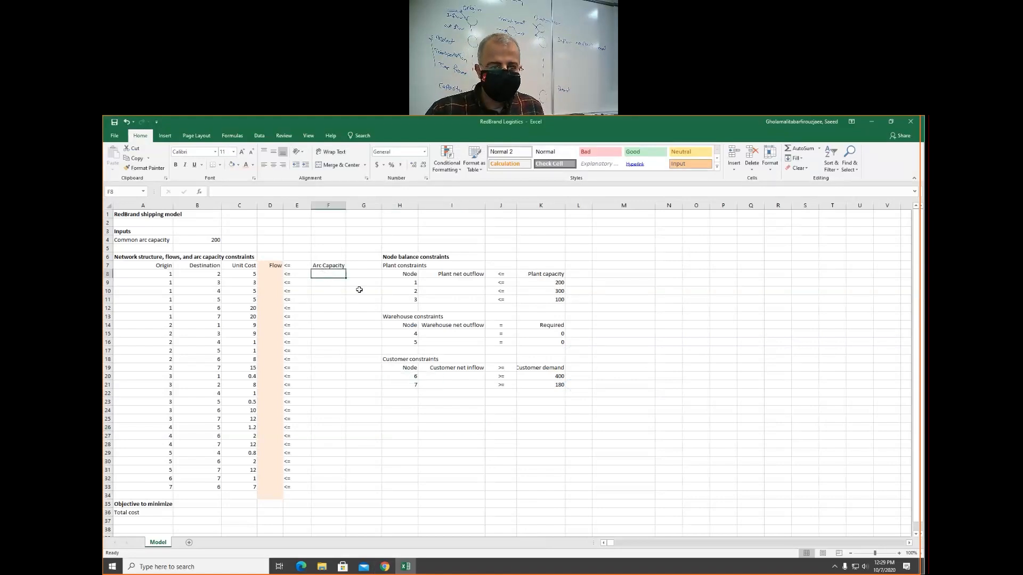
text(=)
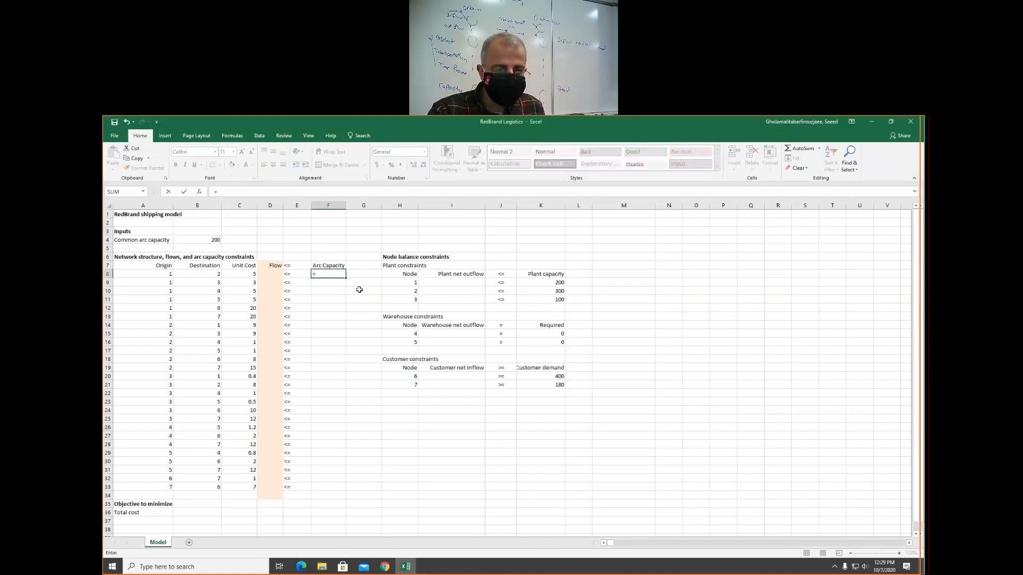
text($B$4)
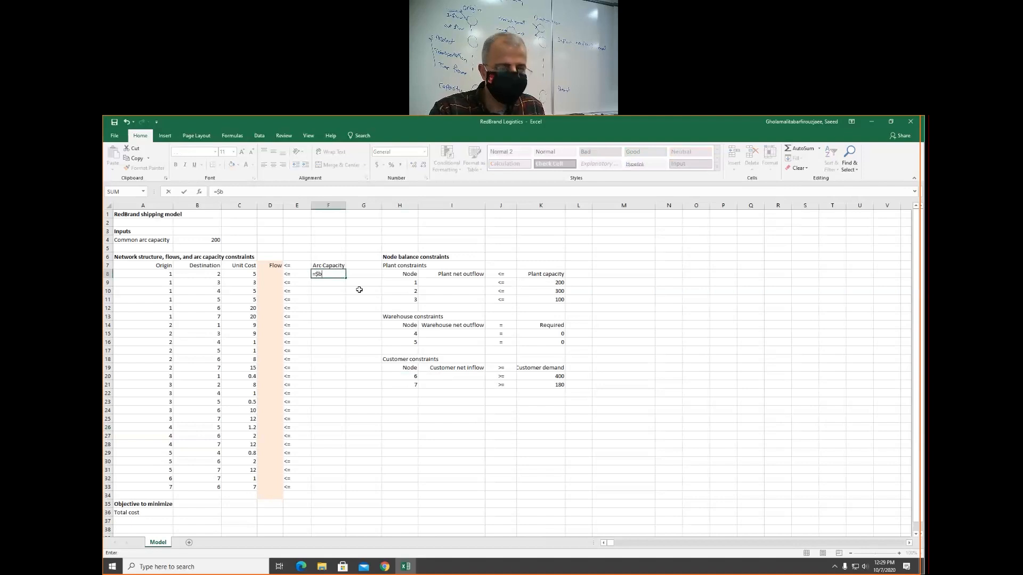
key(Return)
key(Up)
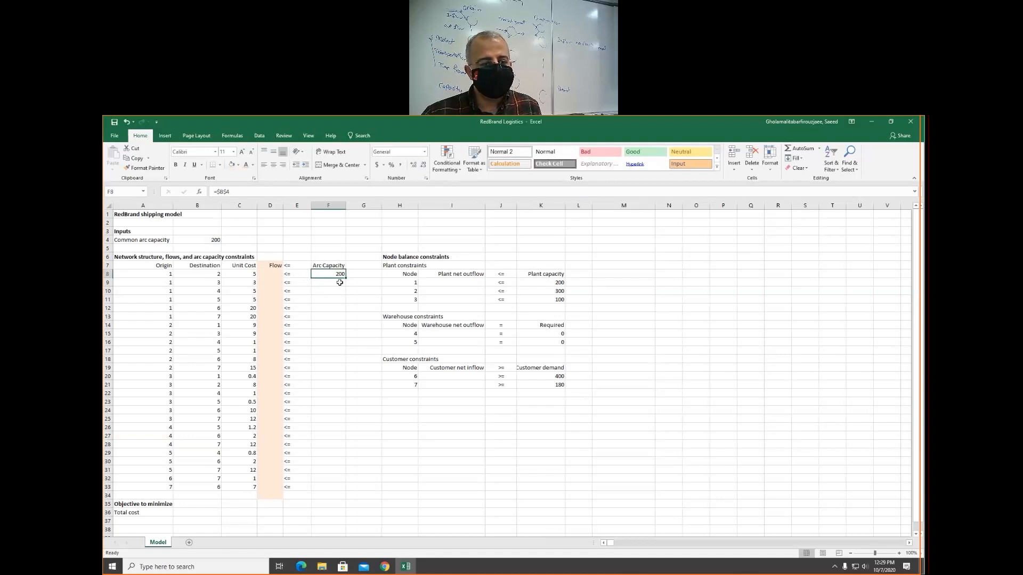
drag(347, 280, 340, 496)
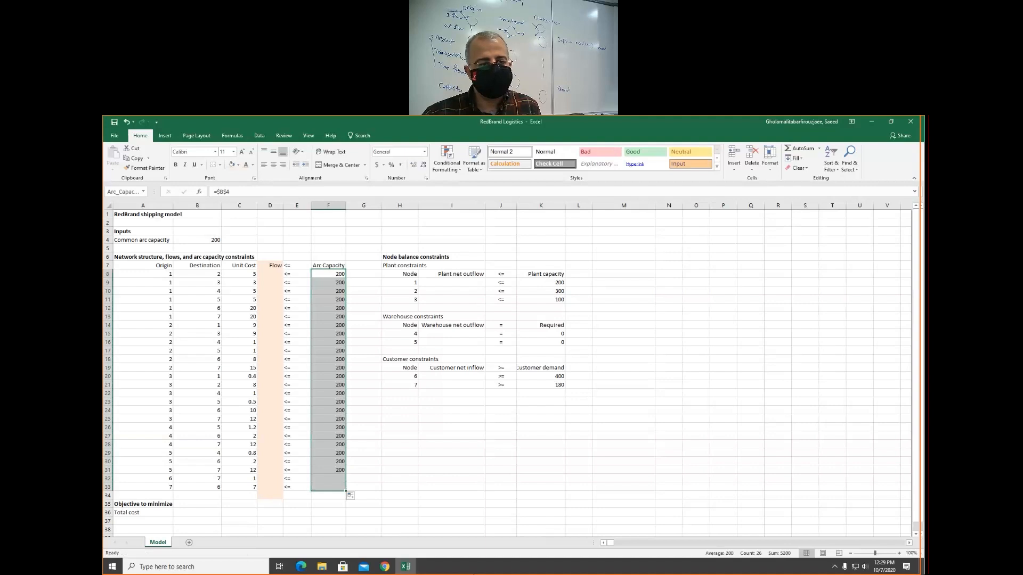
click(426, 454)
Start the net outflow formula for plant node 1 in I9 with =SUMIF(Origin,H9,Flow.
click(444, 283)
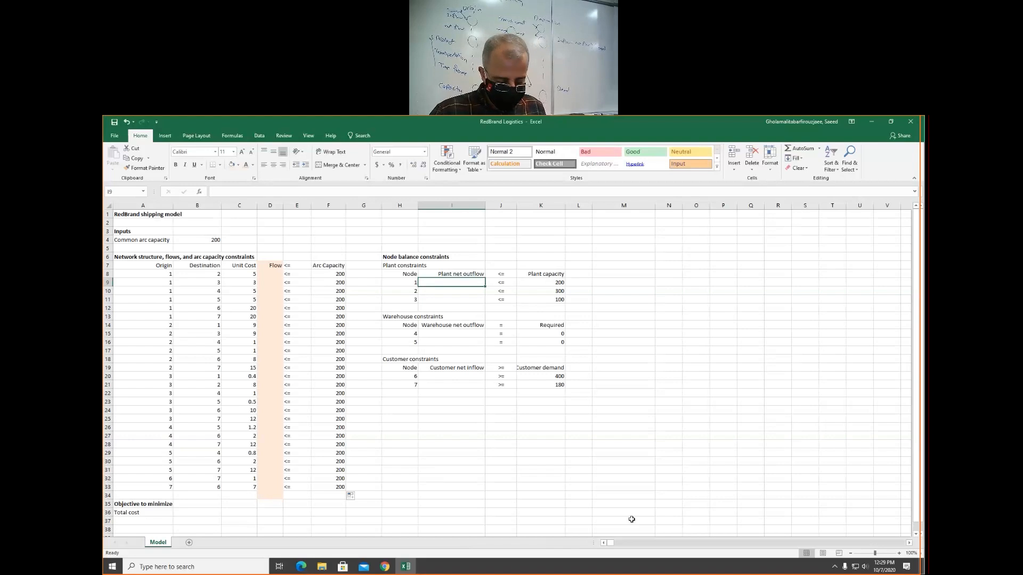
text(=SUMIF()
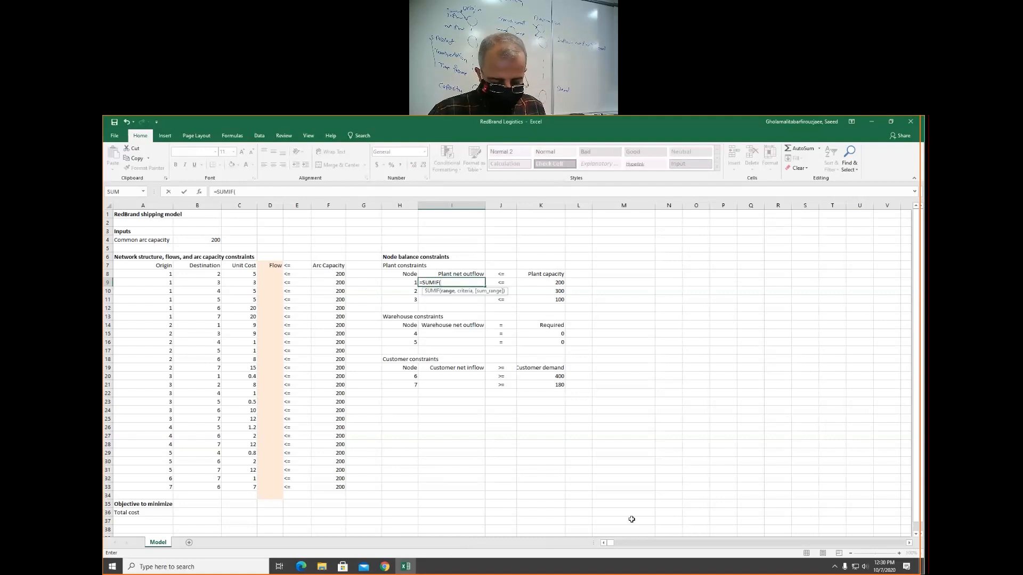
text(ori)
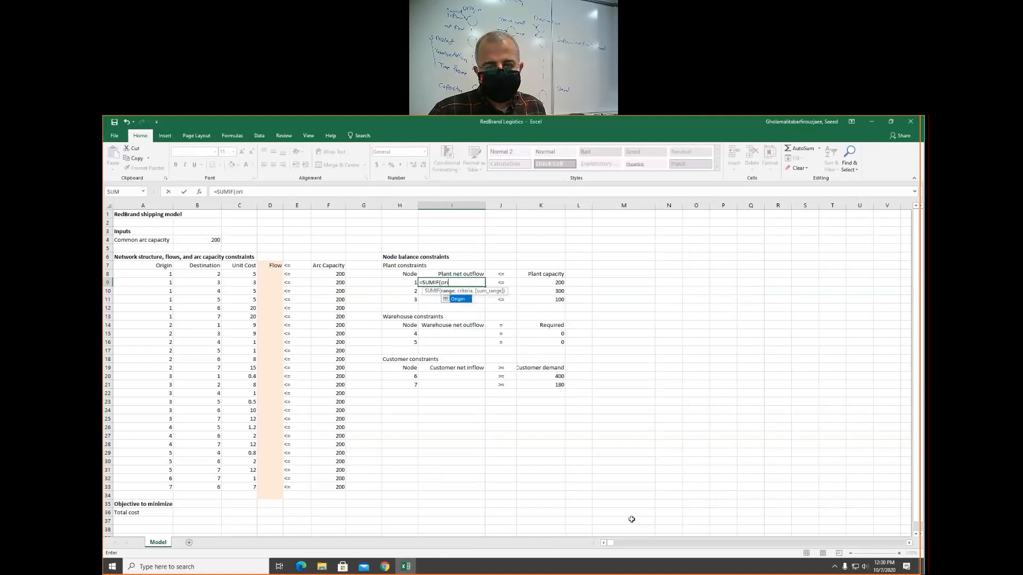
key(Tab)
text(,)
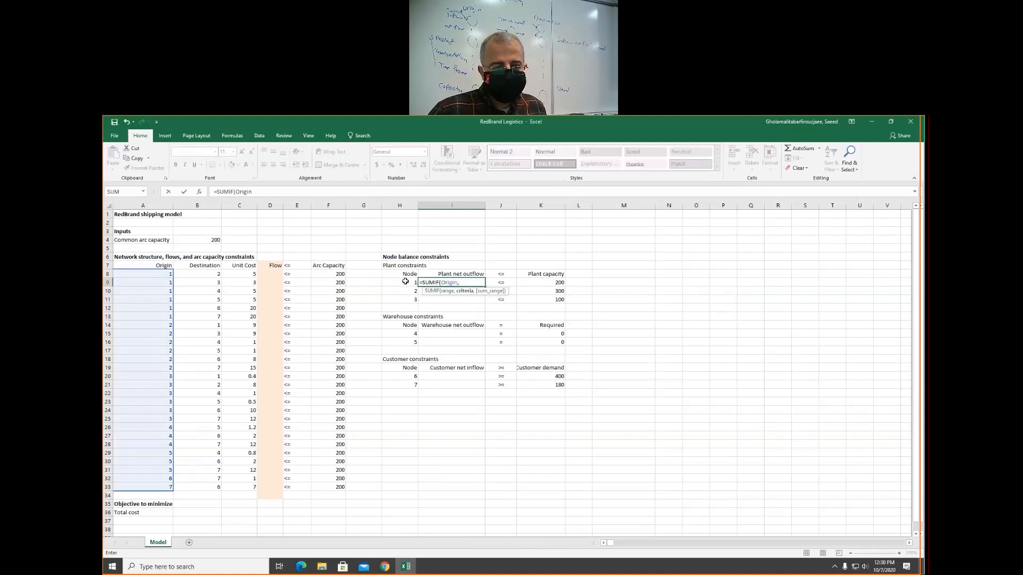
text(h9)
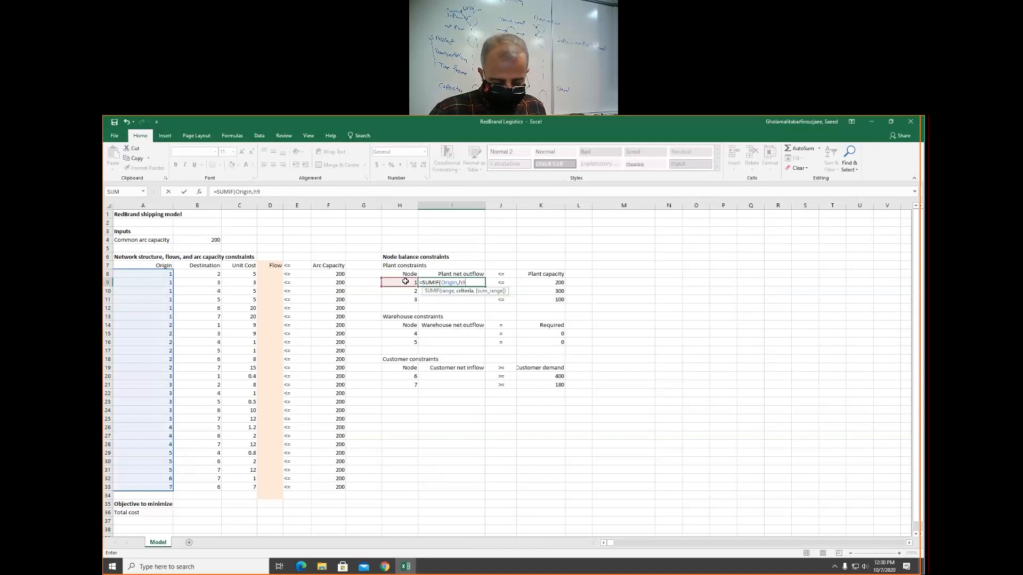
text(,flo)
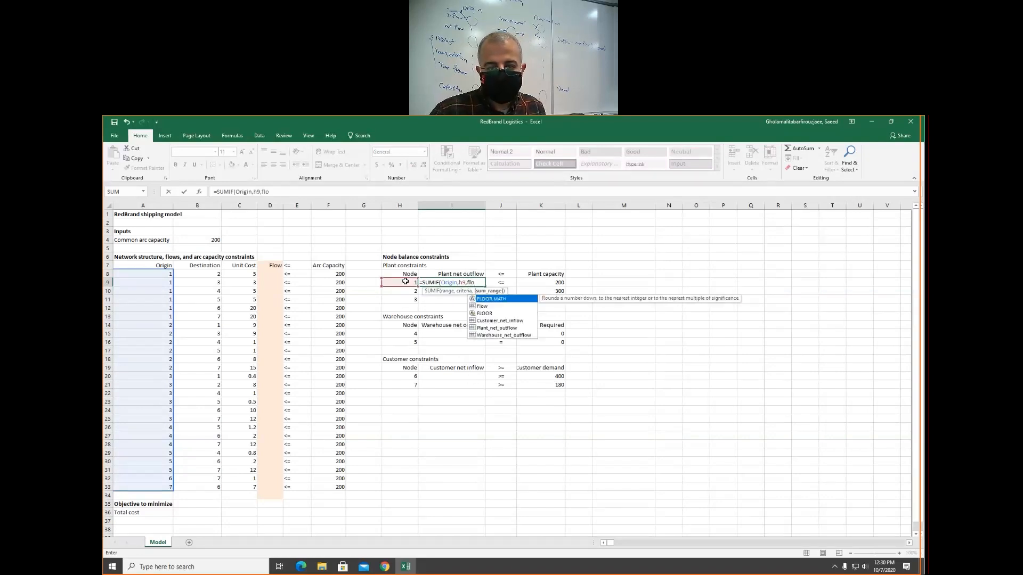
key(Down)
key(Tab)
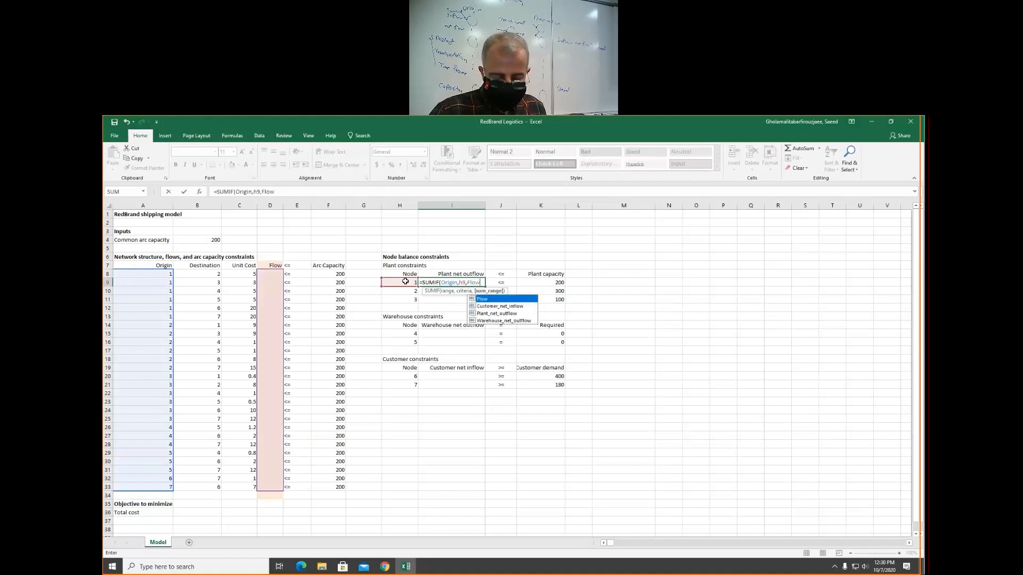
Complete the plant 1 net outflow formula in I9 by subtracting SUMIF(Destination,H9,Flow), and copy it down through I11.
text()-)
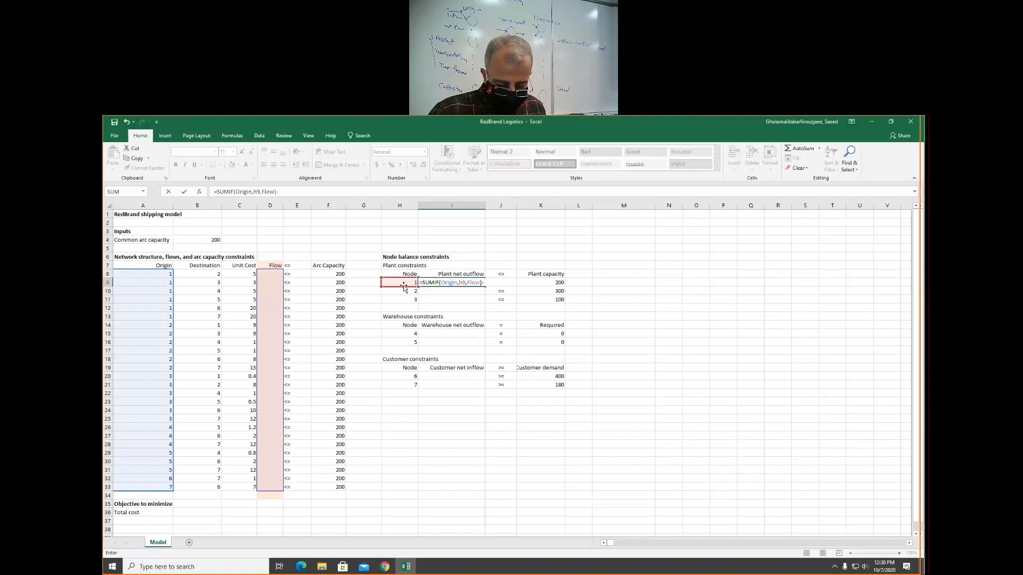
text(sum)
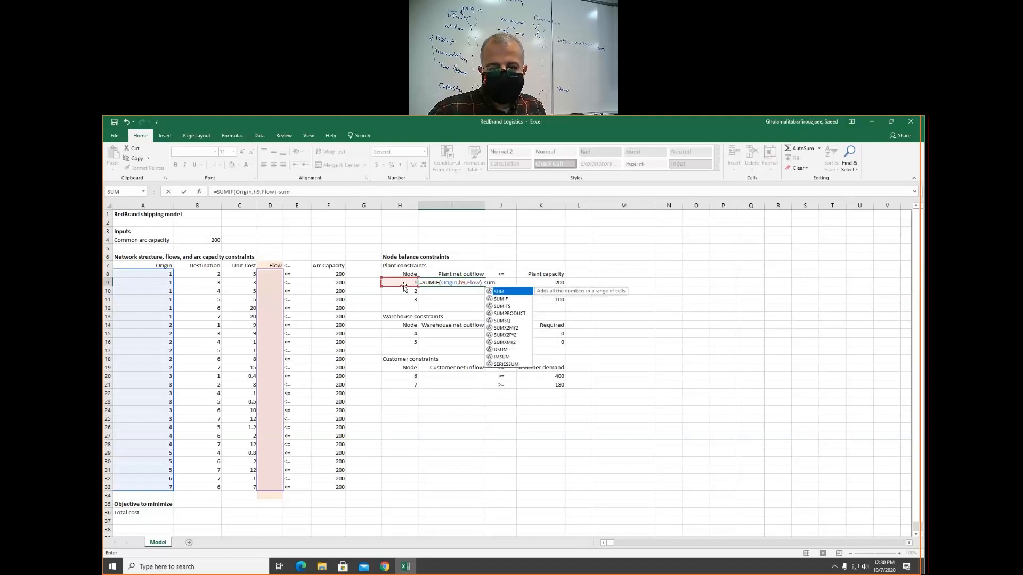
key(Tab)
text(de)
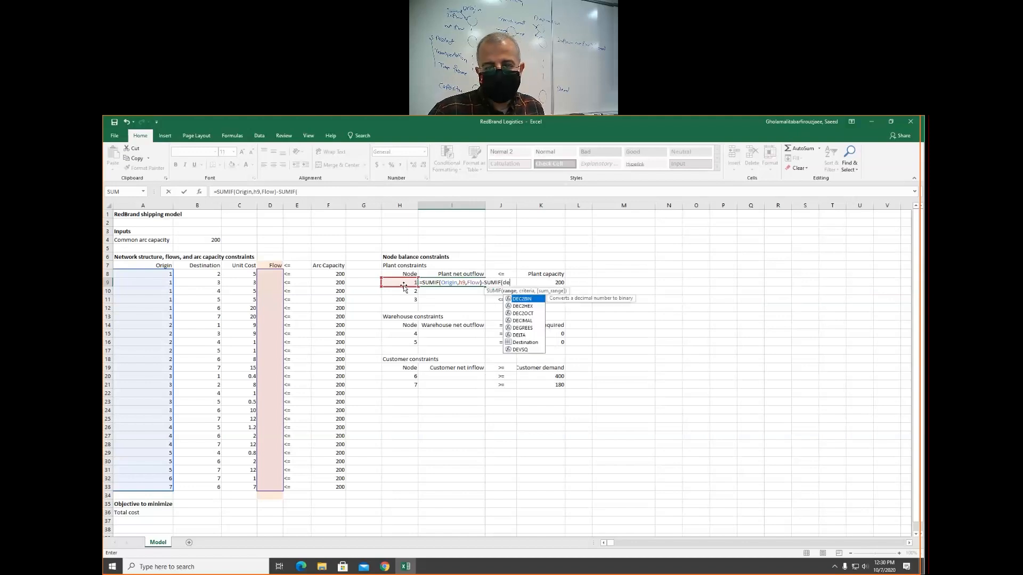
text(stination)
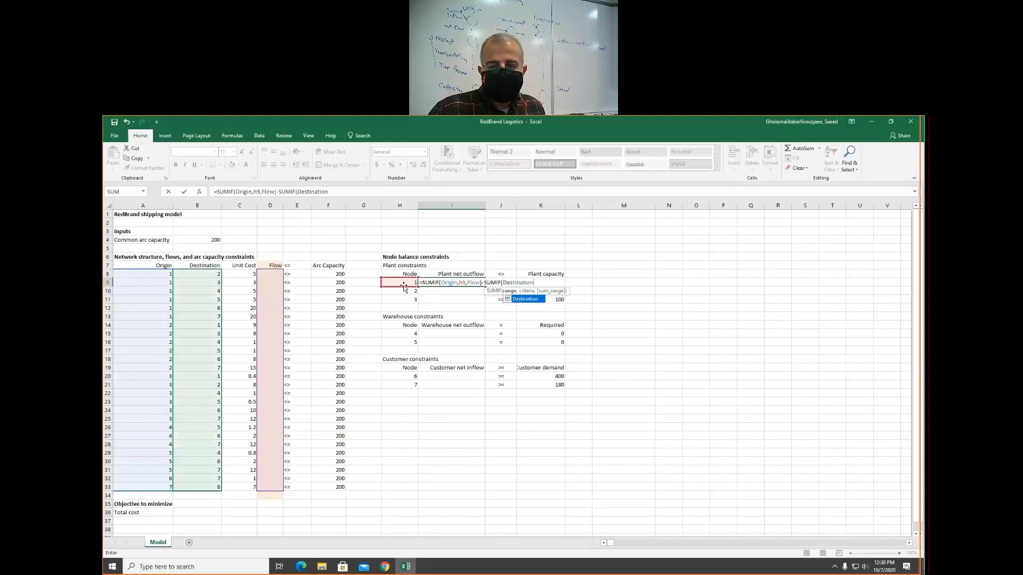
text(,)
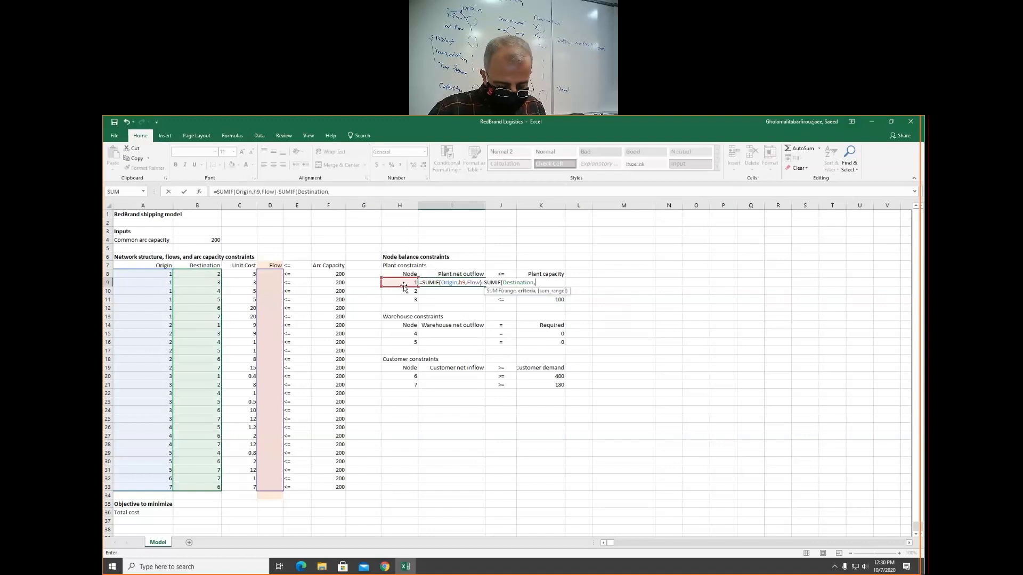
text(h9)
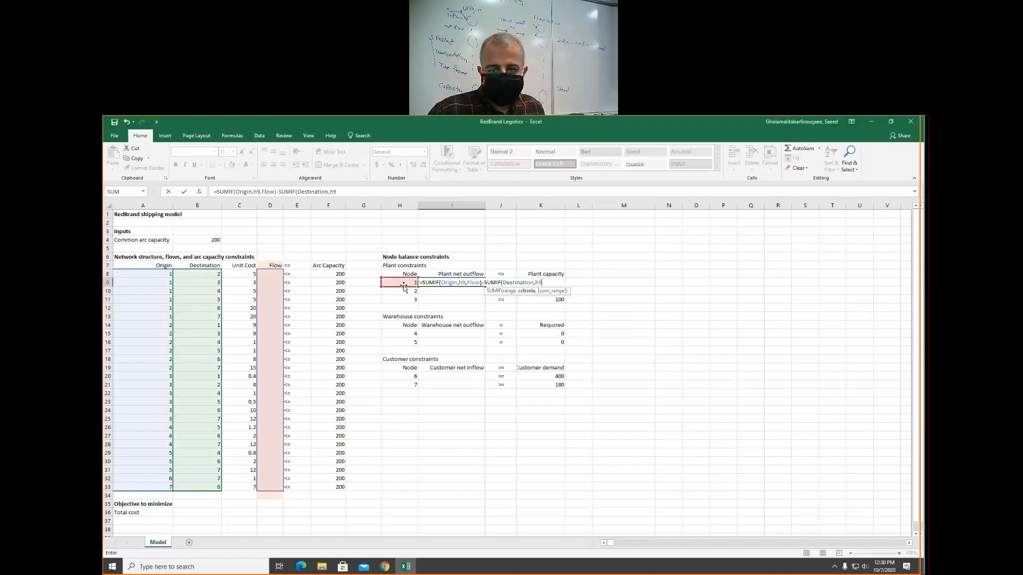
text(,flow)
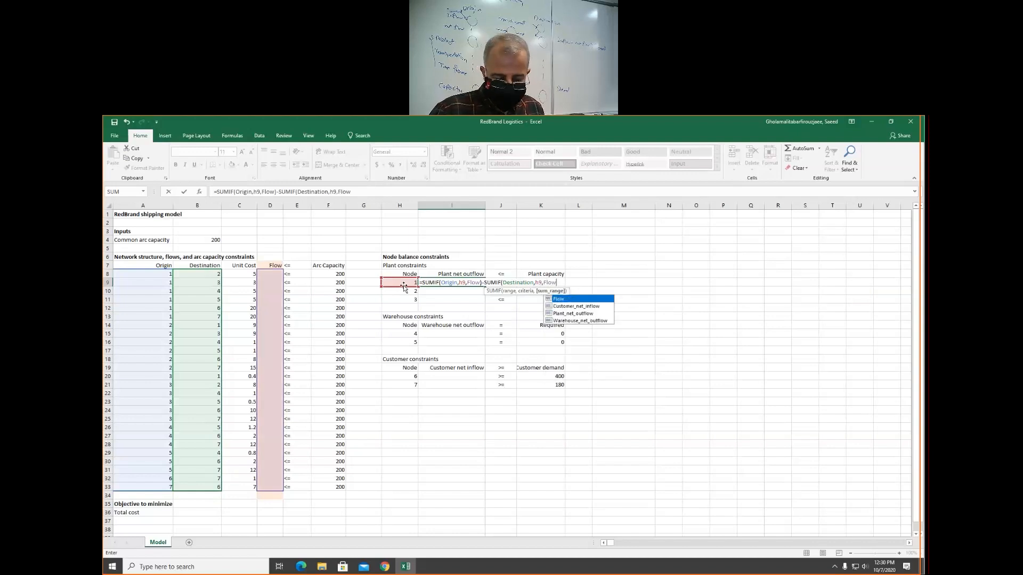
text())
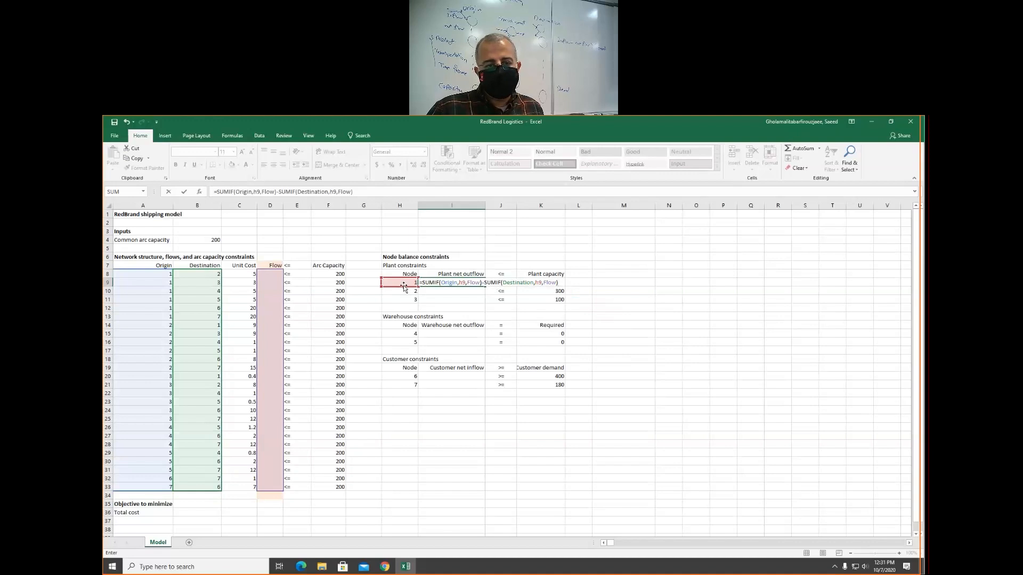
key(ctrl+Return)
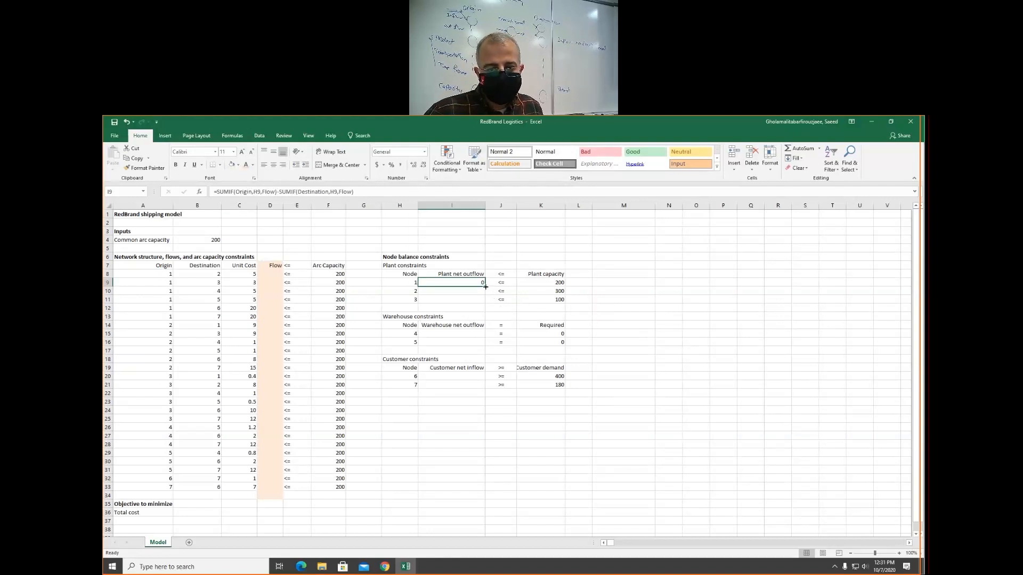
drag(485, 288, 486, 305)
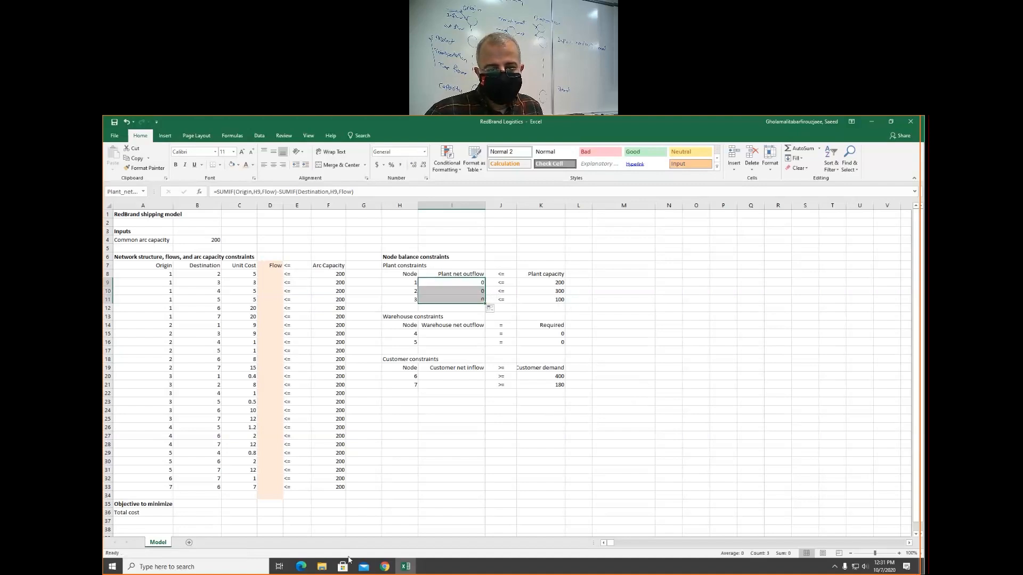
Check the network figure in the browser e-book, and back in Excel copy the net outflow formula from I11 into warehouse cells I15 and I16.
click(385, 566)
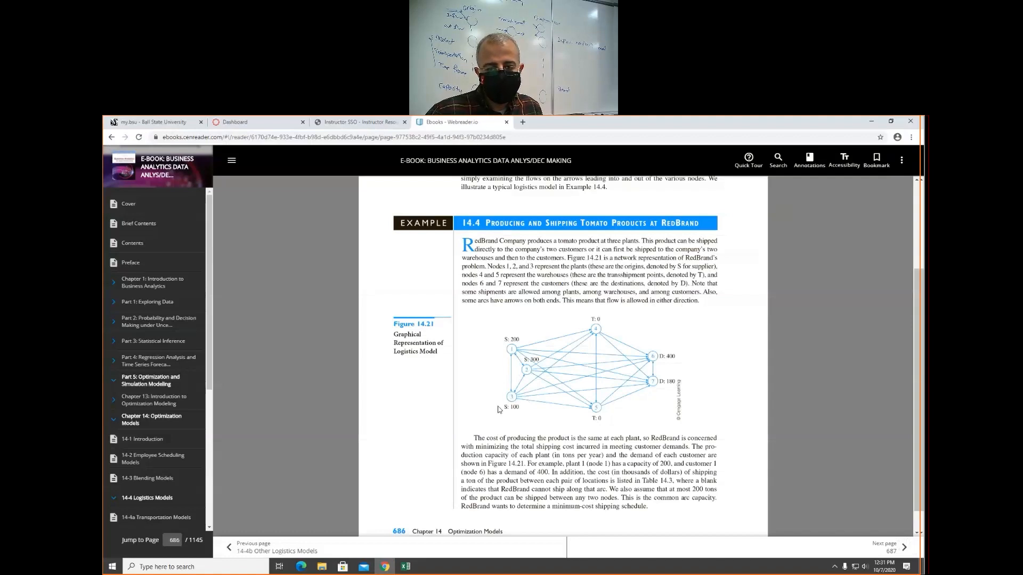
key(alt+Tab)
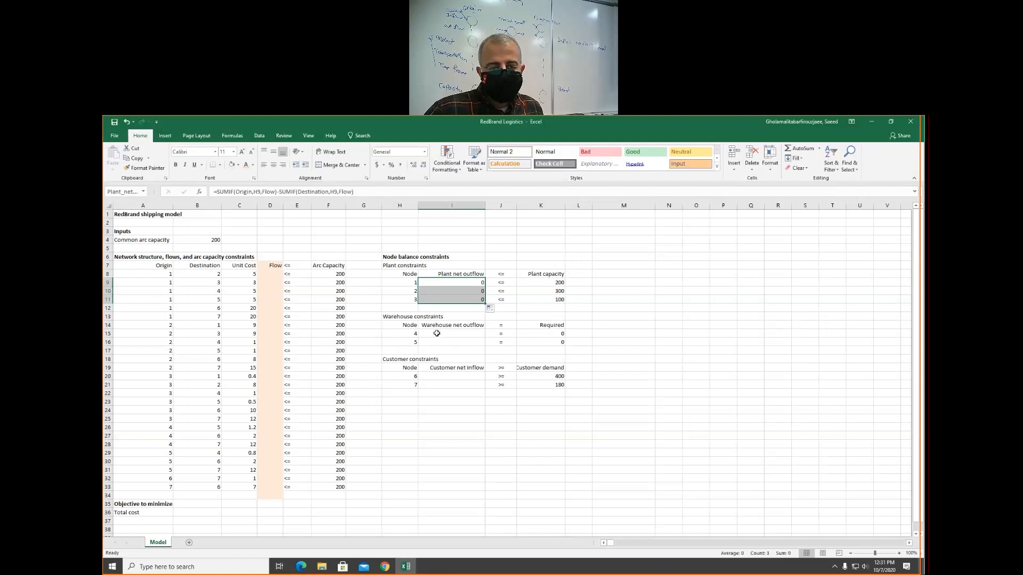
click(451, 302)
key(ctrl+c)
click(444, 333)
key(ctrl+v)
click(453, 345)
key(ctrl+v)
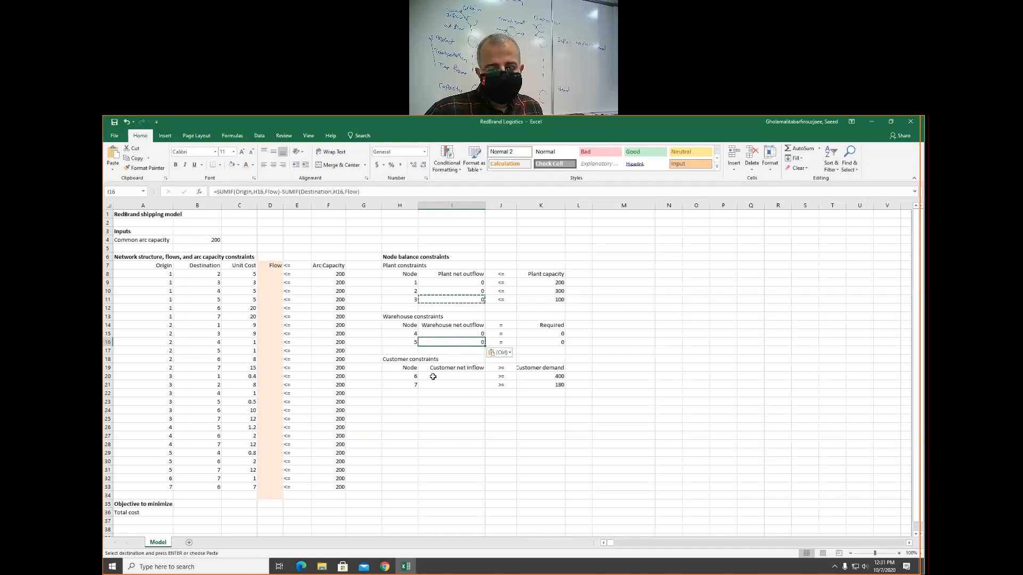
Check the customer nodes in the browser e-book figure, and back in Excel start the net inflow formula in I20 with =SUMIF(Destination,H20,Flow)-.
key(alt+Tab)
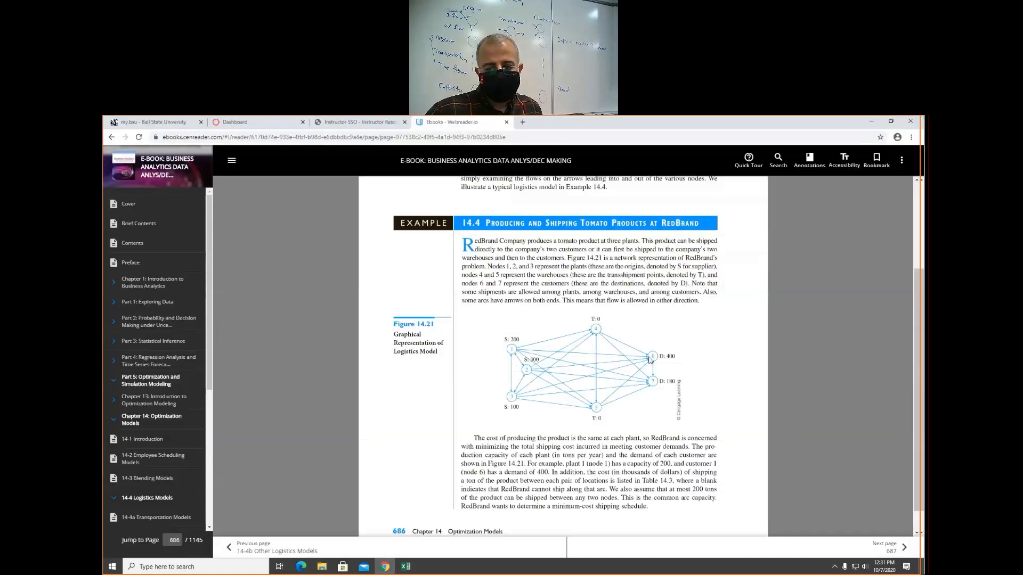
key(alt+Tab)
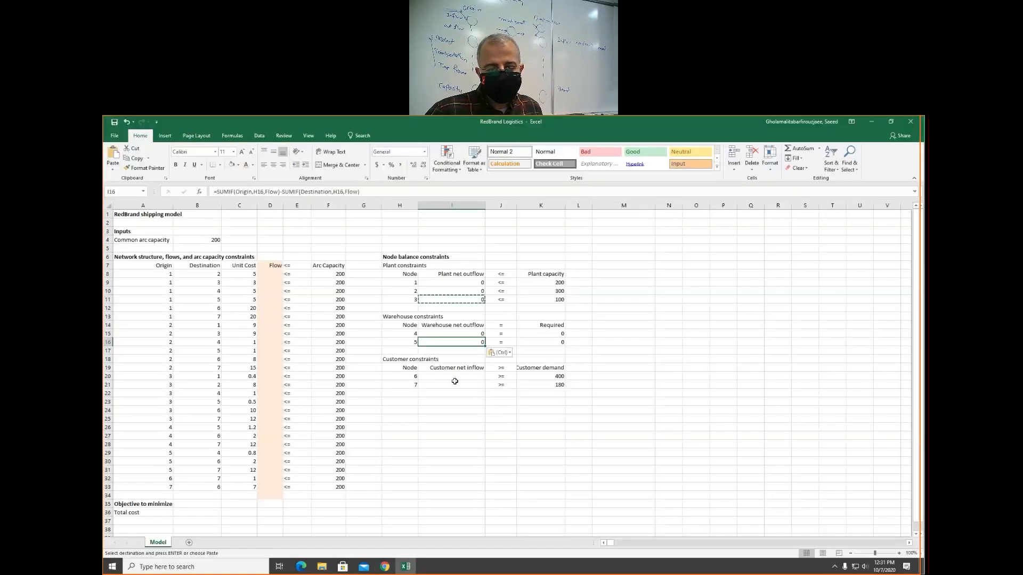
text(=)
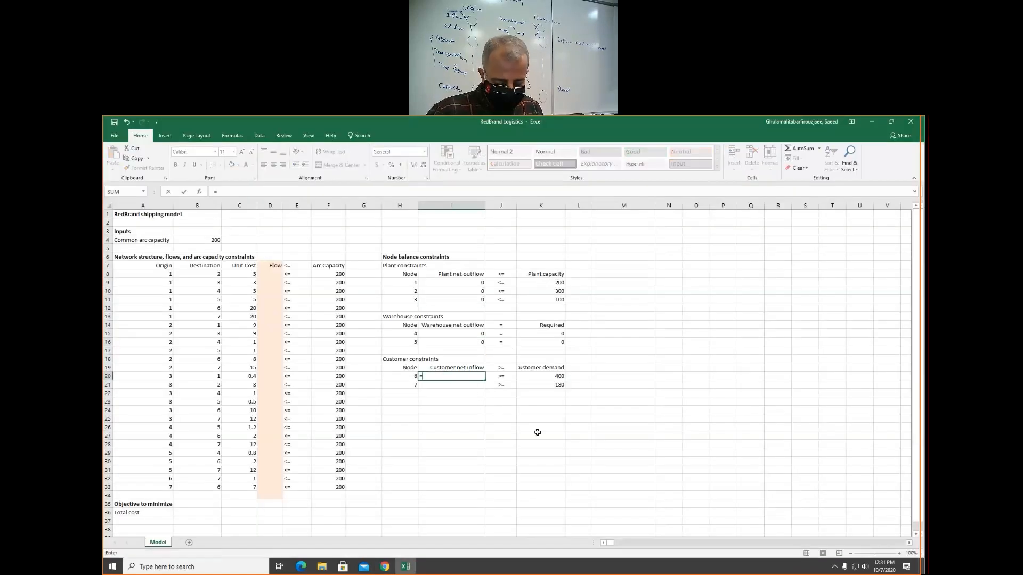
text(sum)
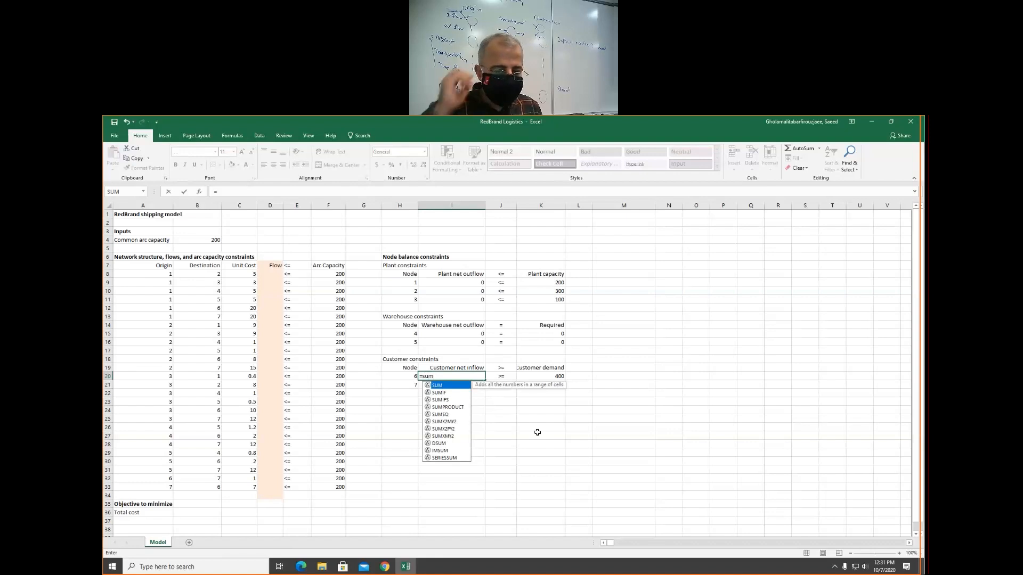
key(Down)
key(Tab)
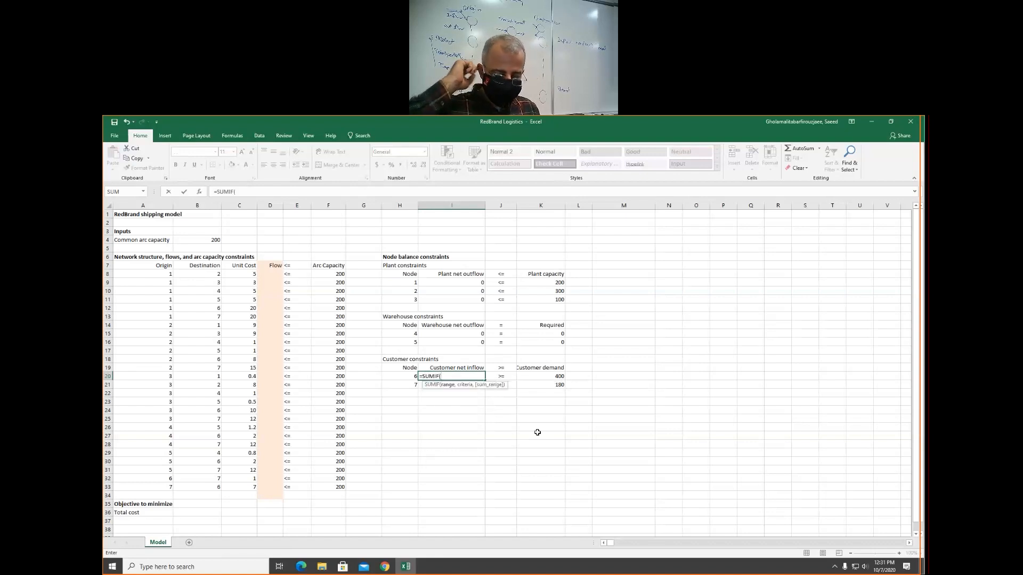
text(dest)
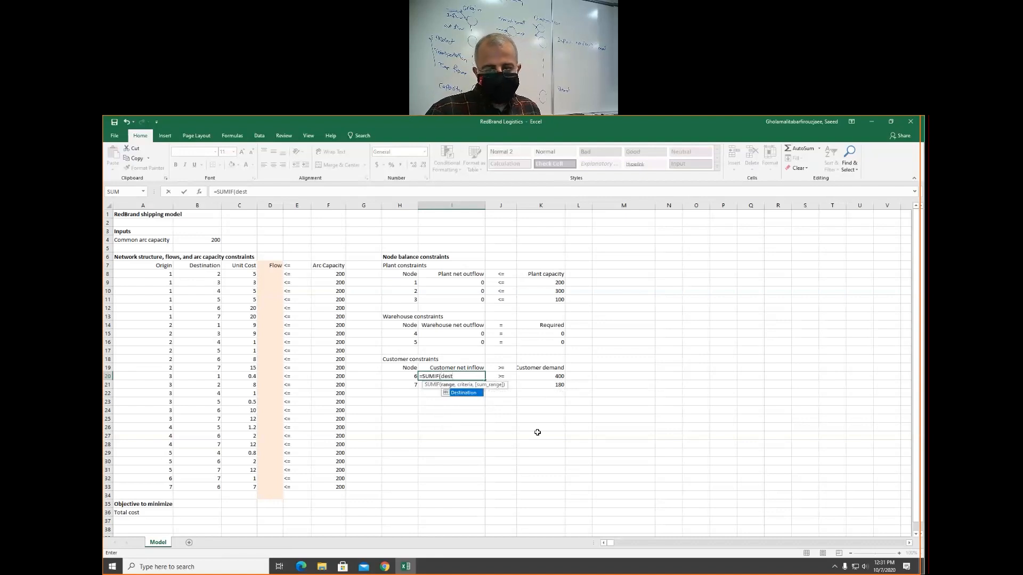
key(Tab)
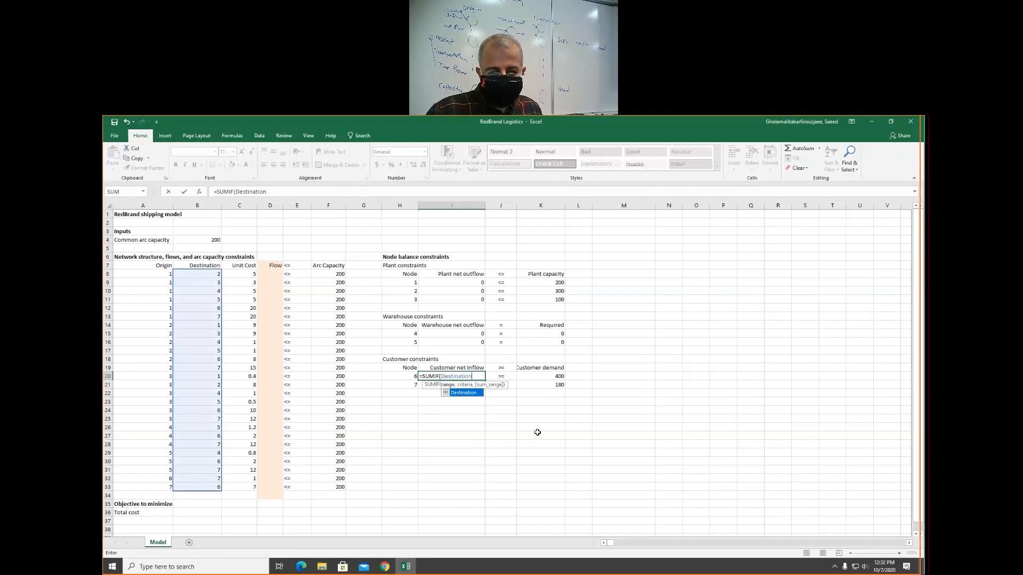
text(,)
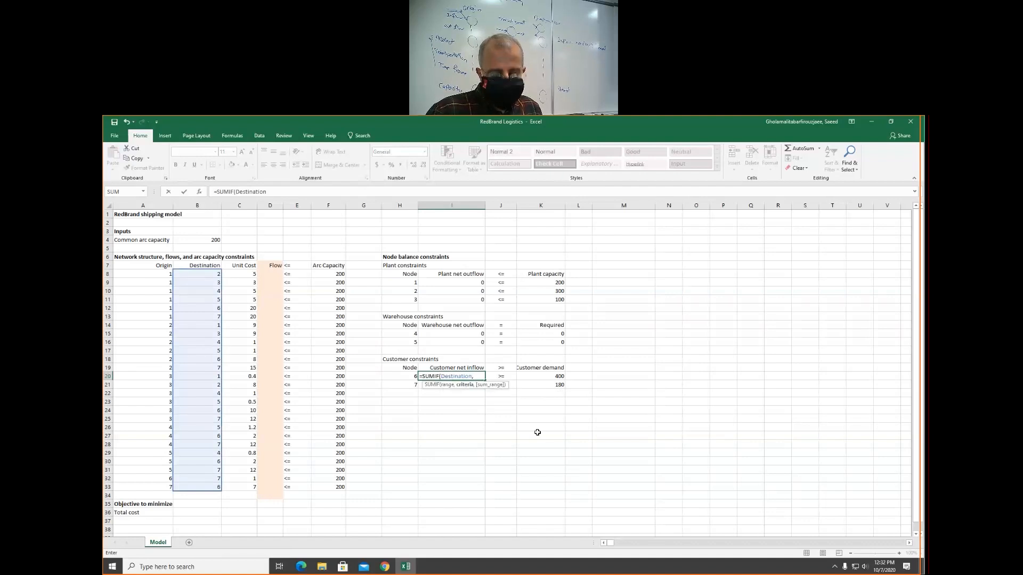
text(h)
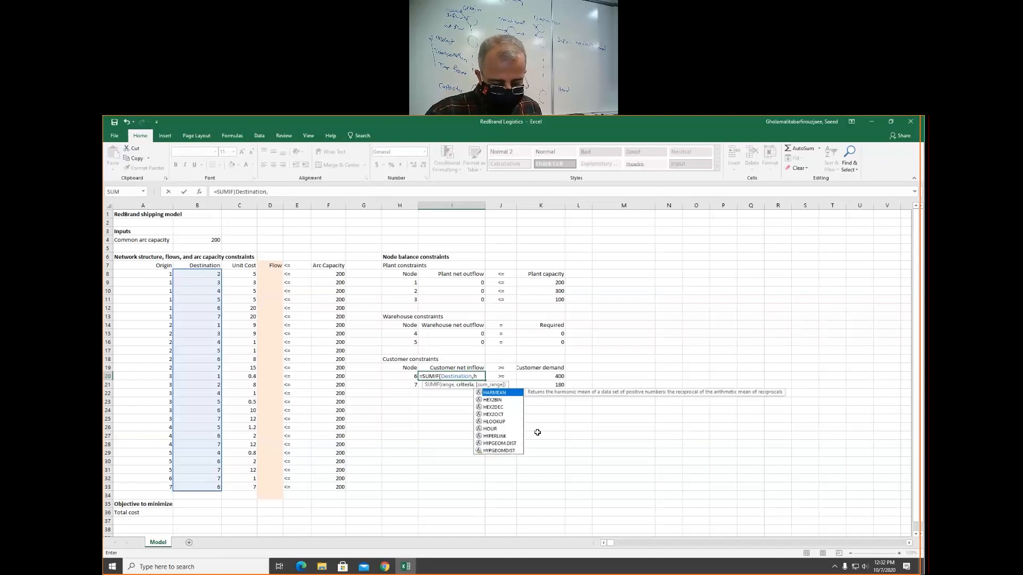
text(20)
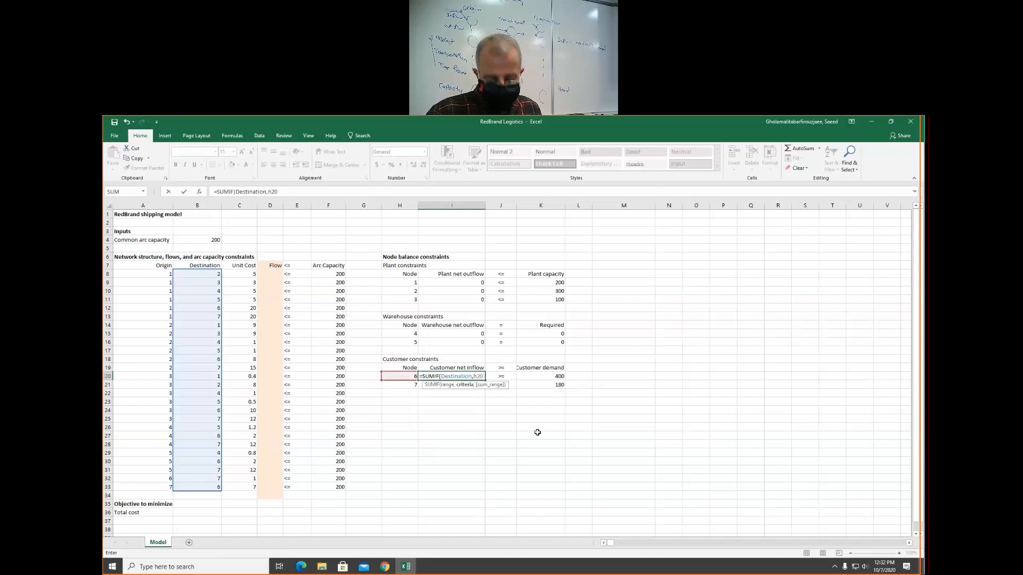
text(,f)
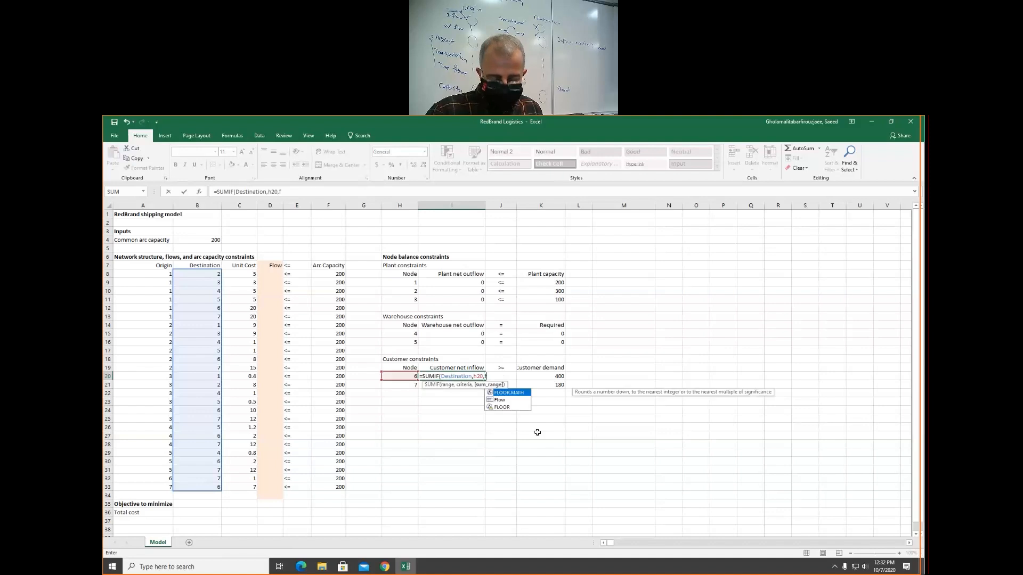
text(low)-)
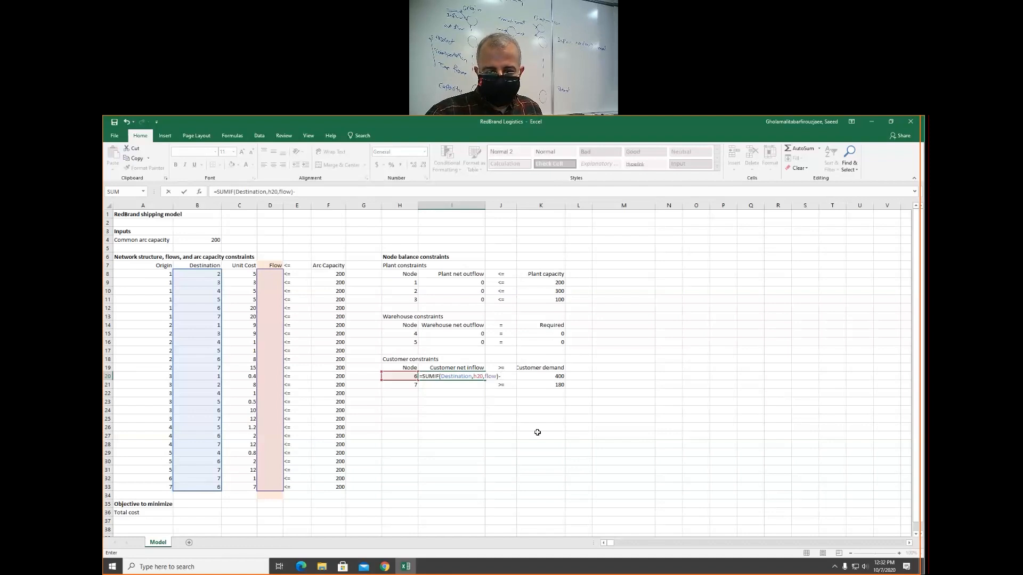
Complete the customer net inflow formula in I20 with SUMIF(Origin,H20,Flow) as the subtracted term, and copy it to I21.
text(SUMIF()
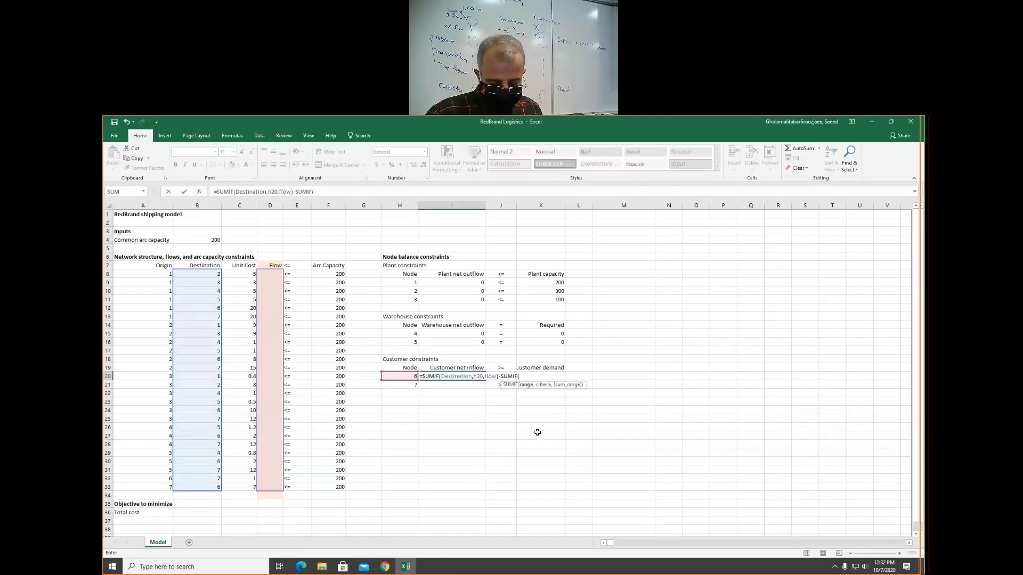
text(origin)
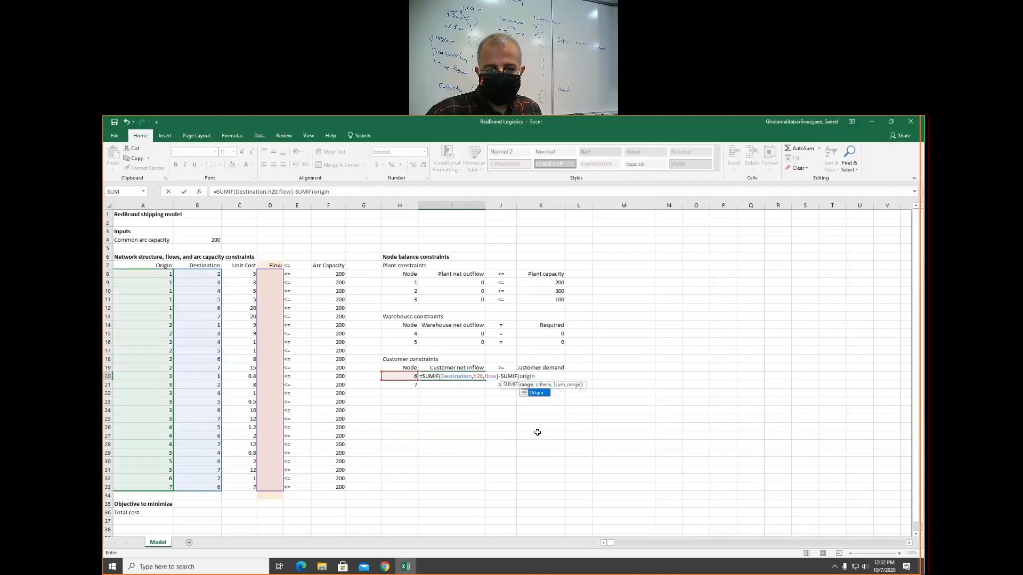
text(,)
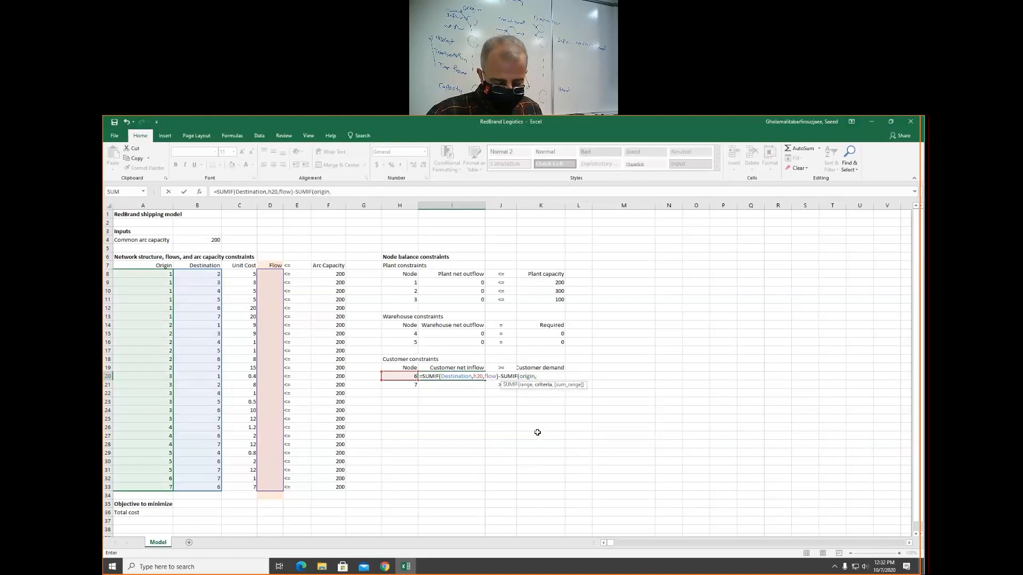
text(h20)
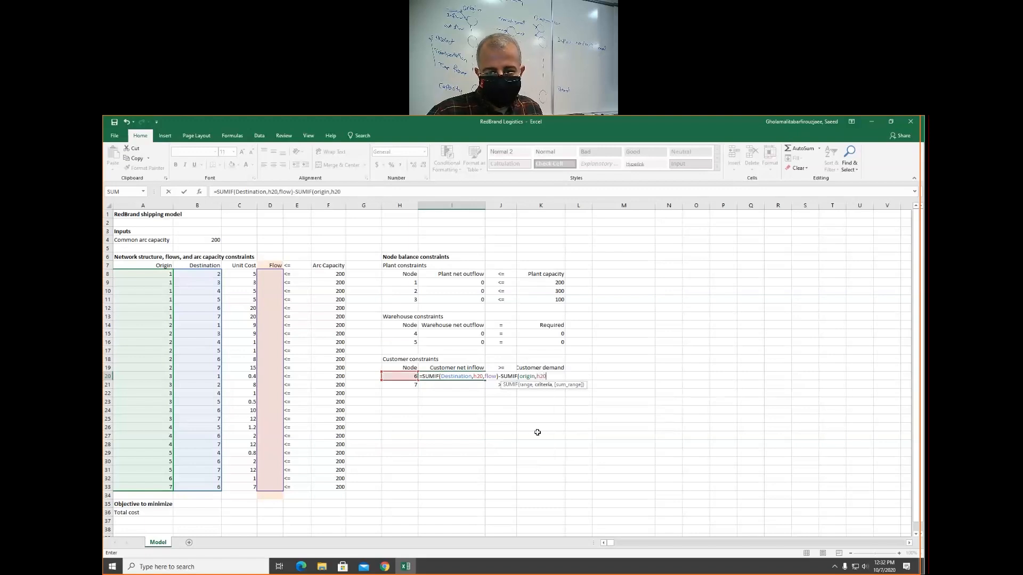
text(,flow)
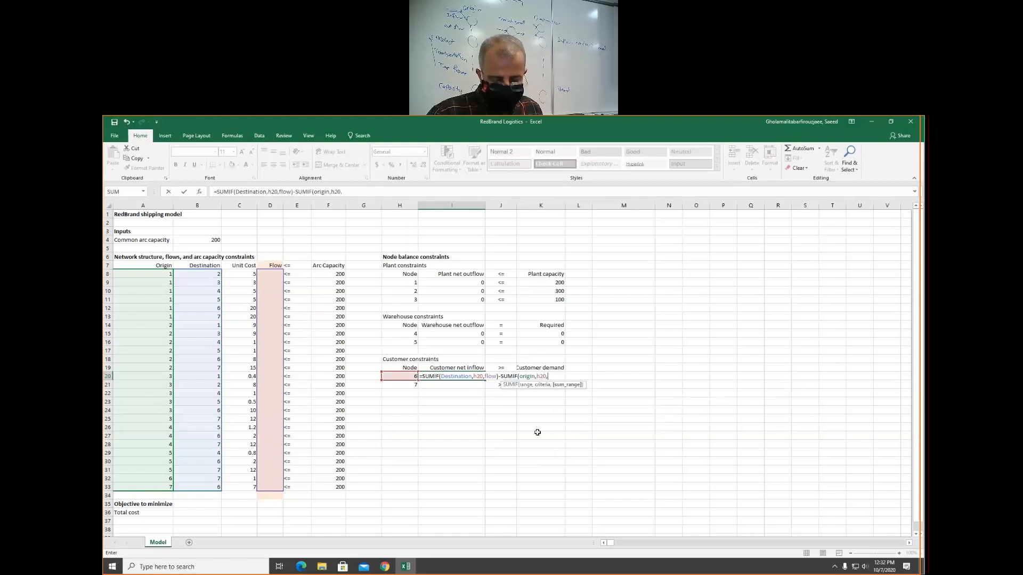
text())
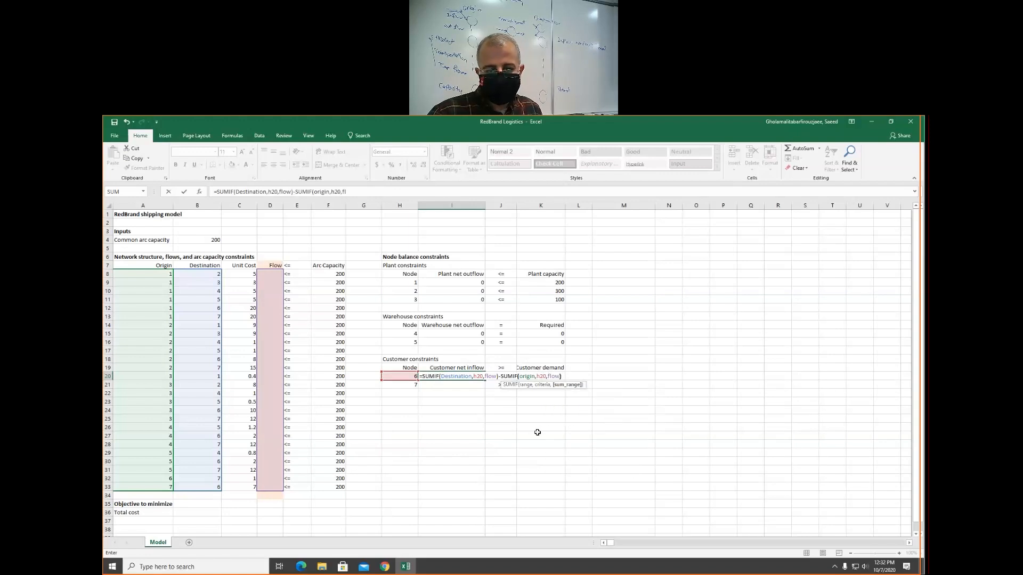
key(ctrl+Return)
key(ctrl+c)
key(ctrl+v)
click(443, 403)
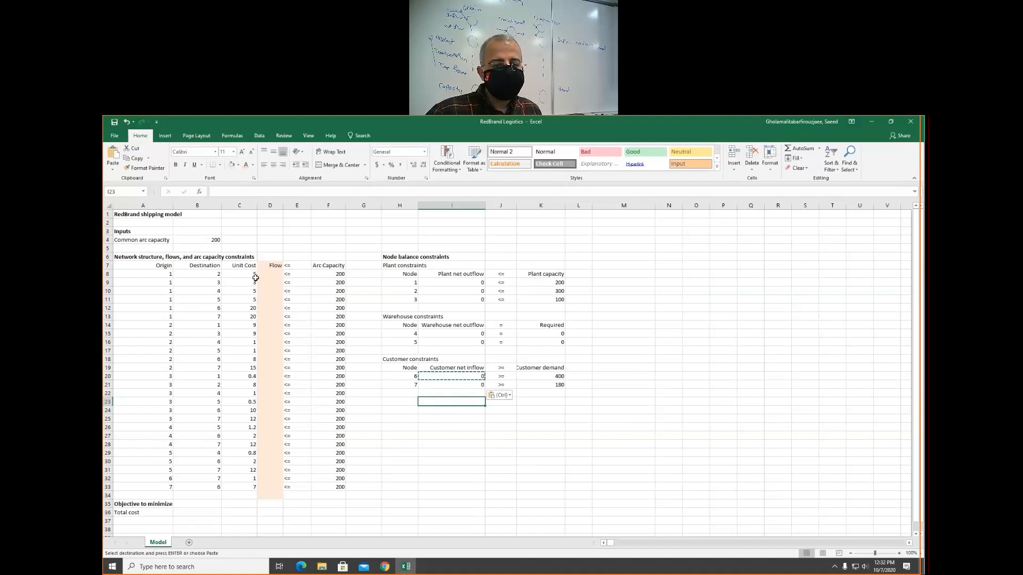
click(231, 138)
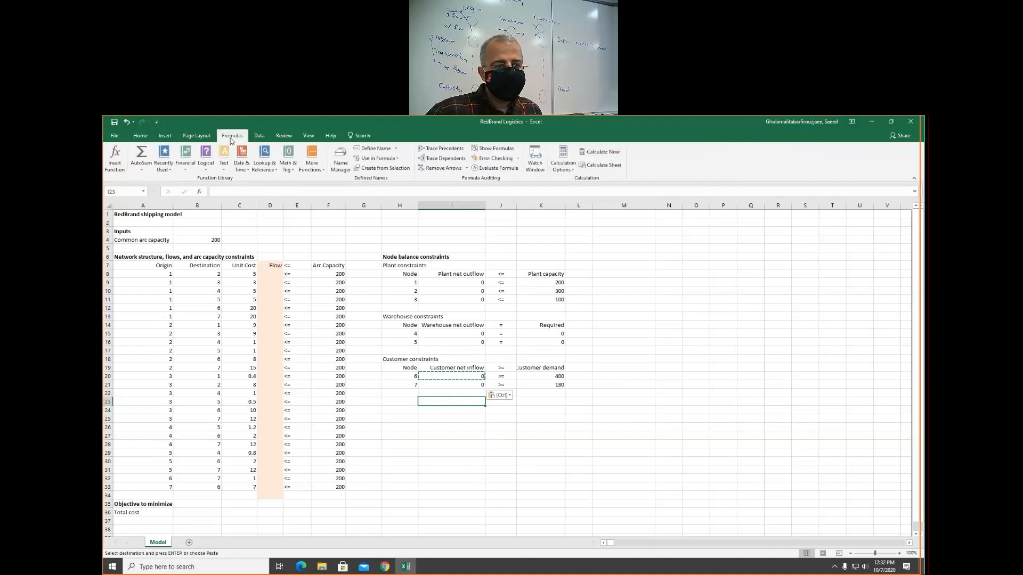
click(259, 136)
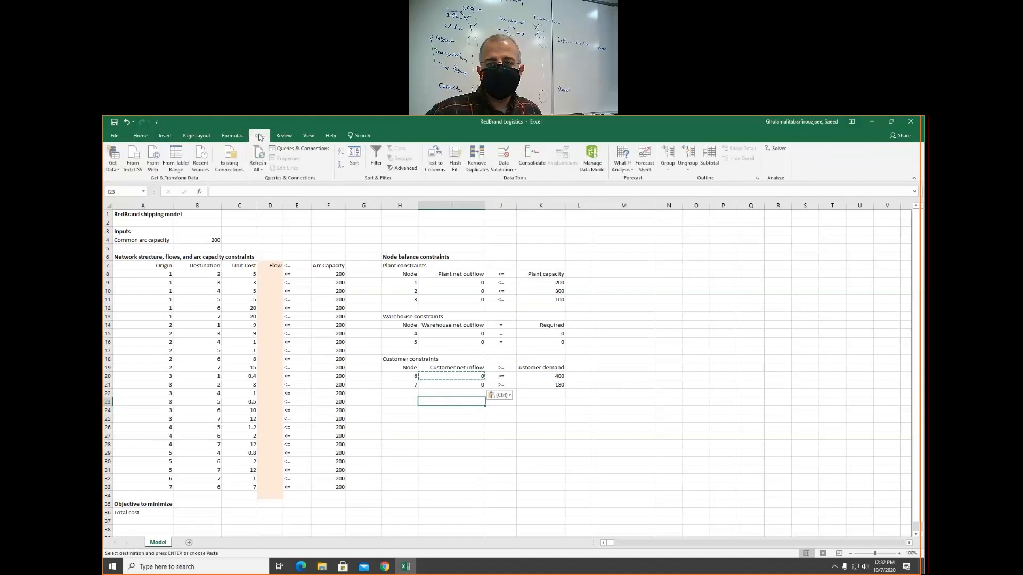
click(774, 151)
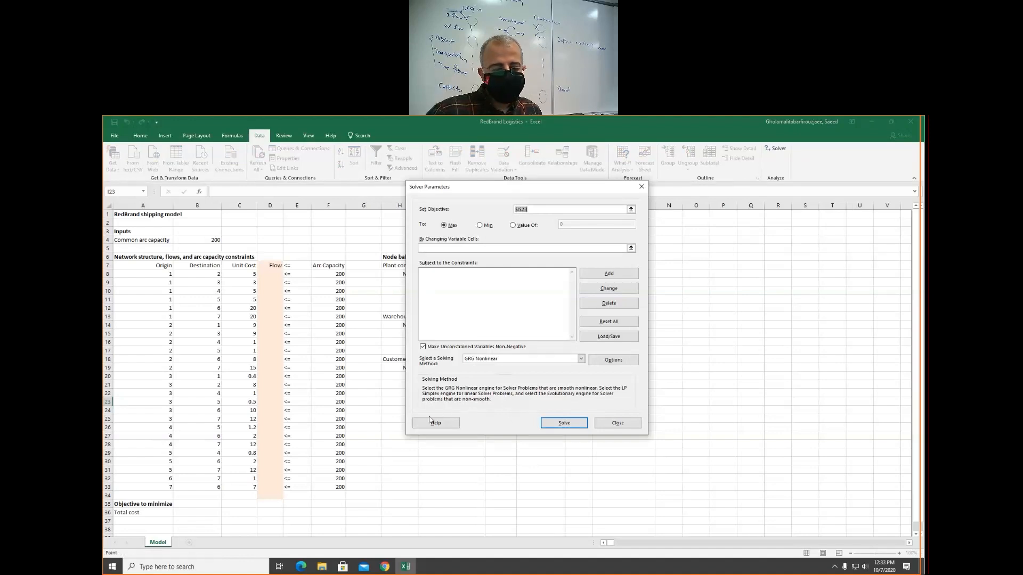
key(Escape)
Name cell B36 Total_cost from its label in A36, and check the defined names in the Name Manager.
drag(124, 512, 183, 512)
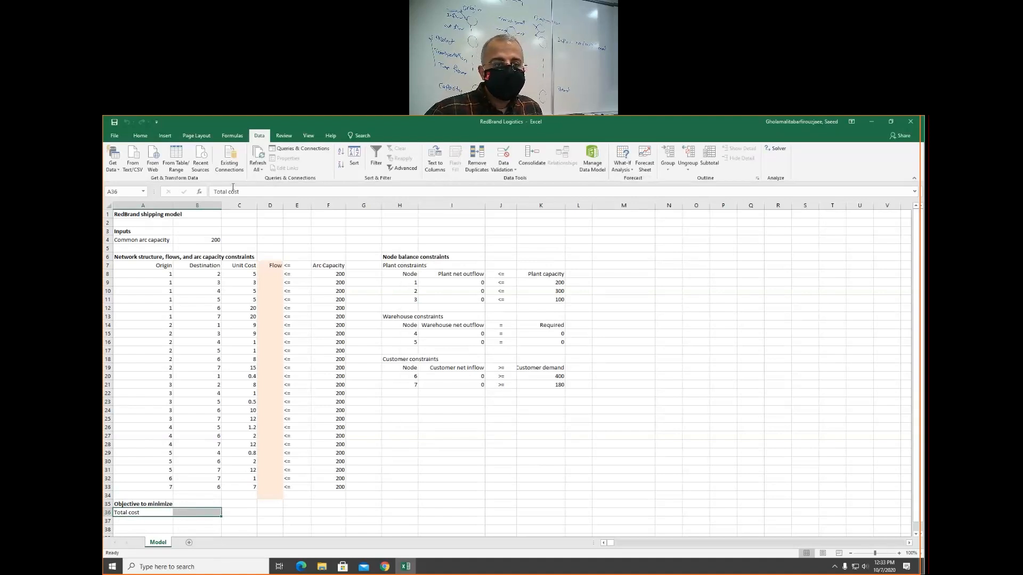
click(234, 136)
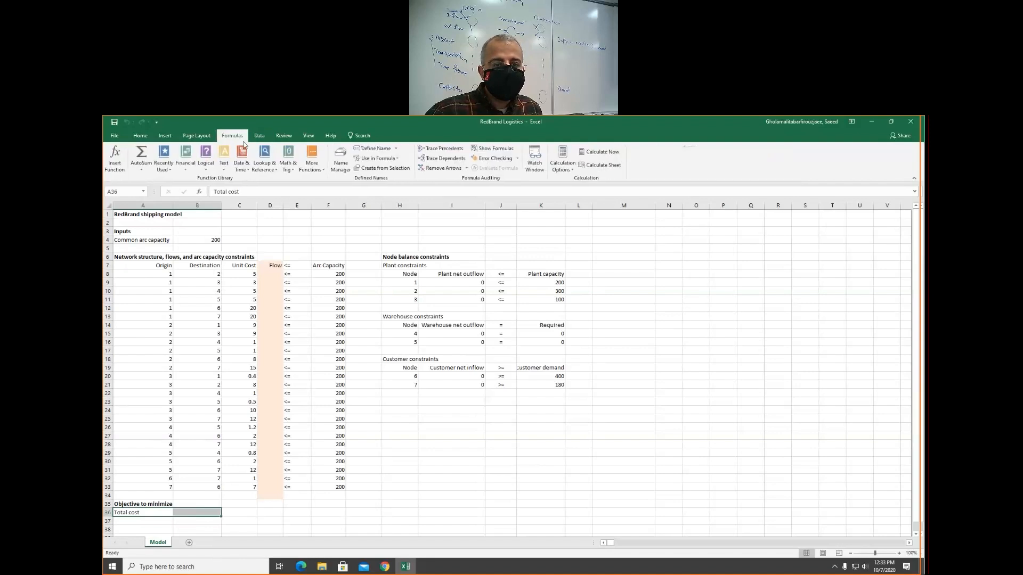
click(394, 167)
click(523, 337)
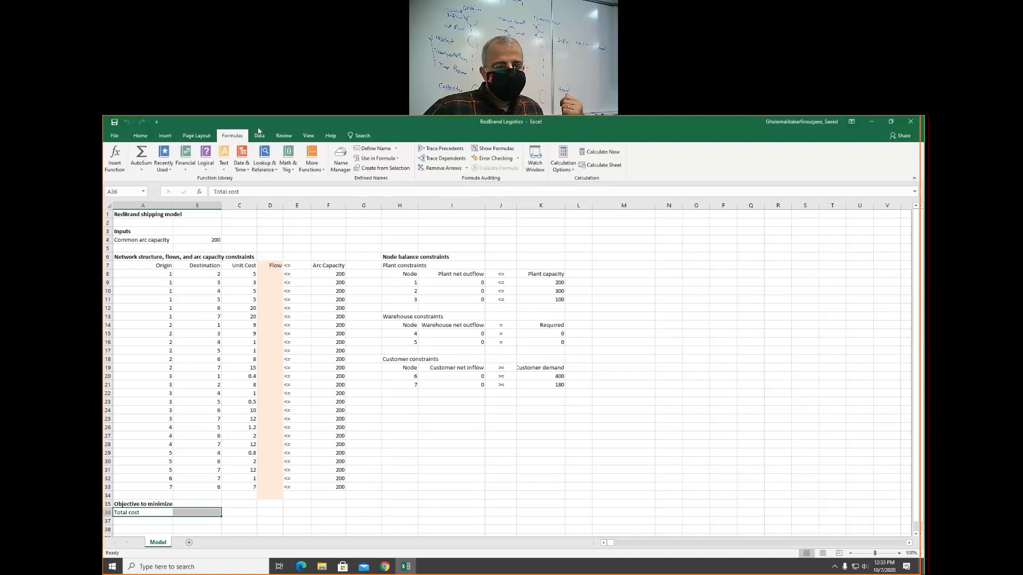
click(341, 159)
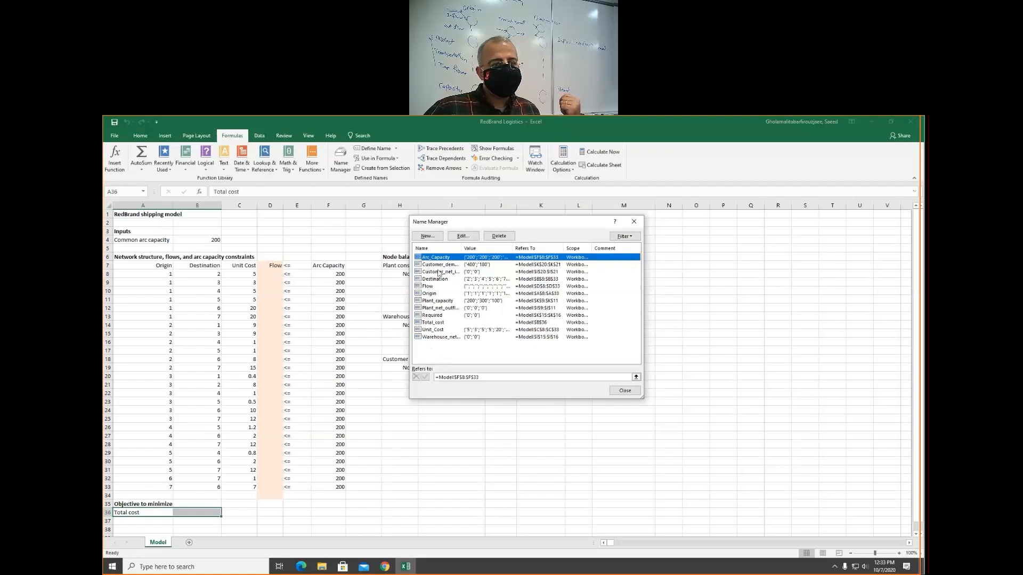
click(633, 221)
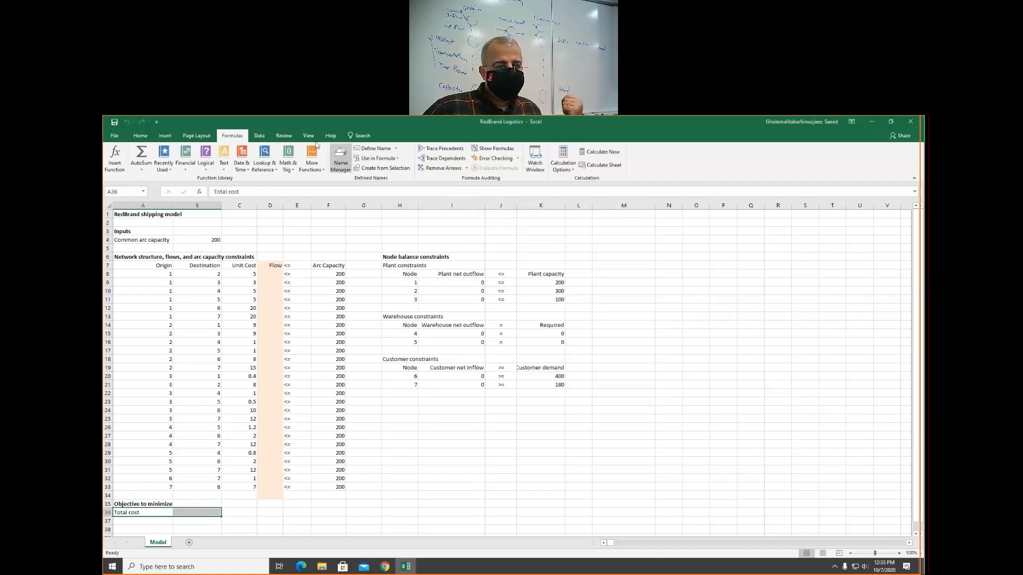
Set up Solver to minimize the objective Total_cost by changing the variable cells Flow.
click(260, 135)
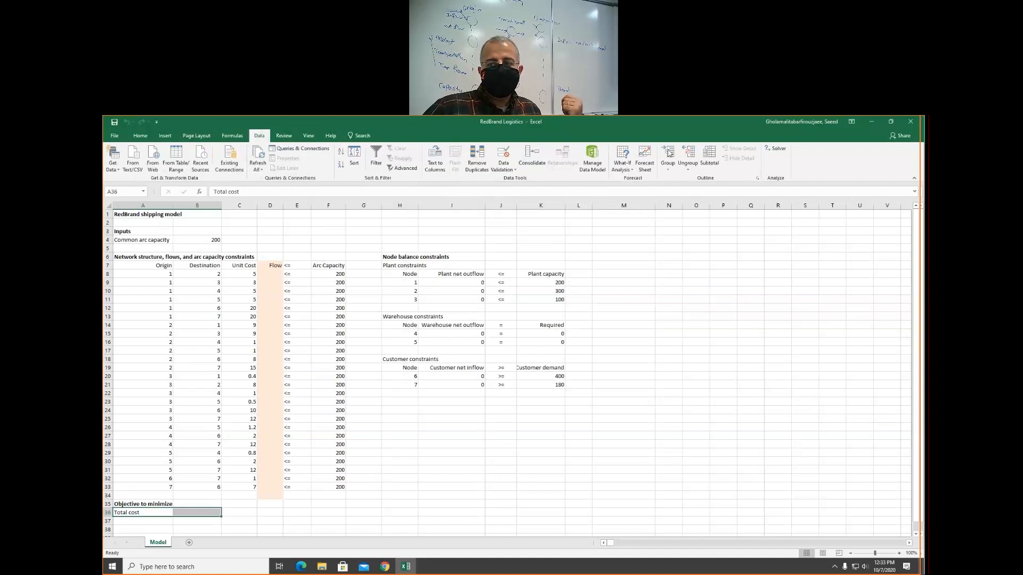
click(777, 150)
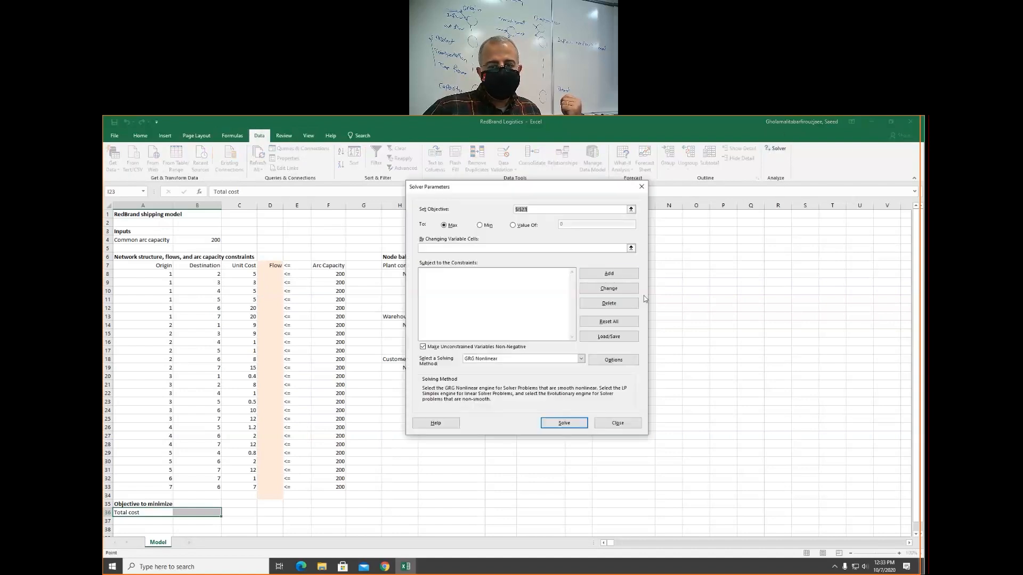
click(544, 210)
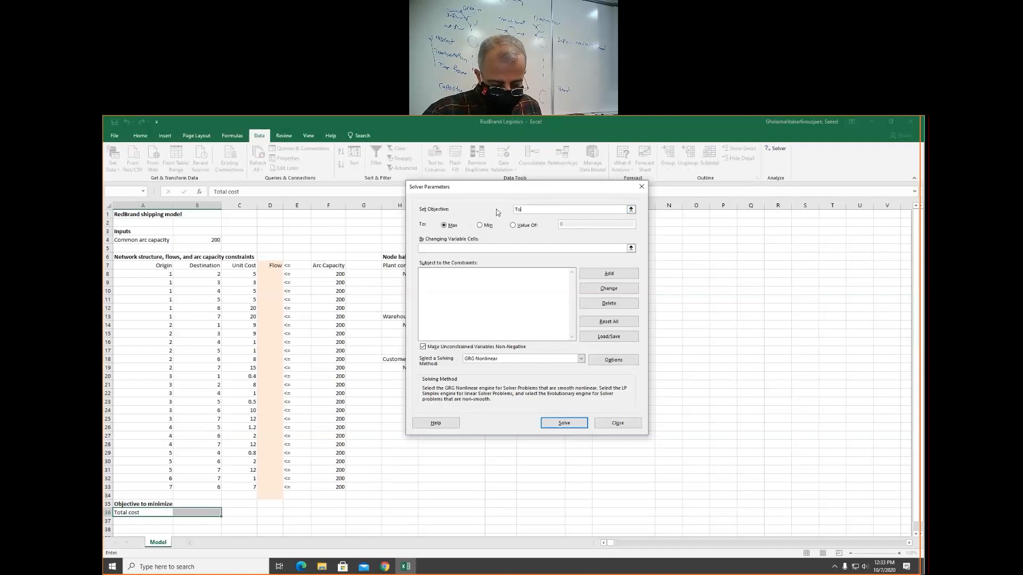
text(Total_)
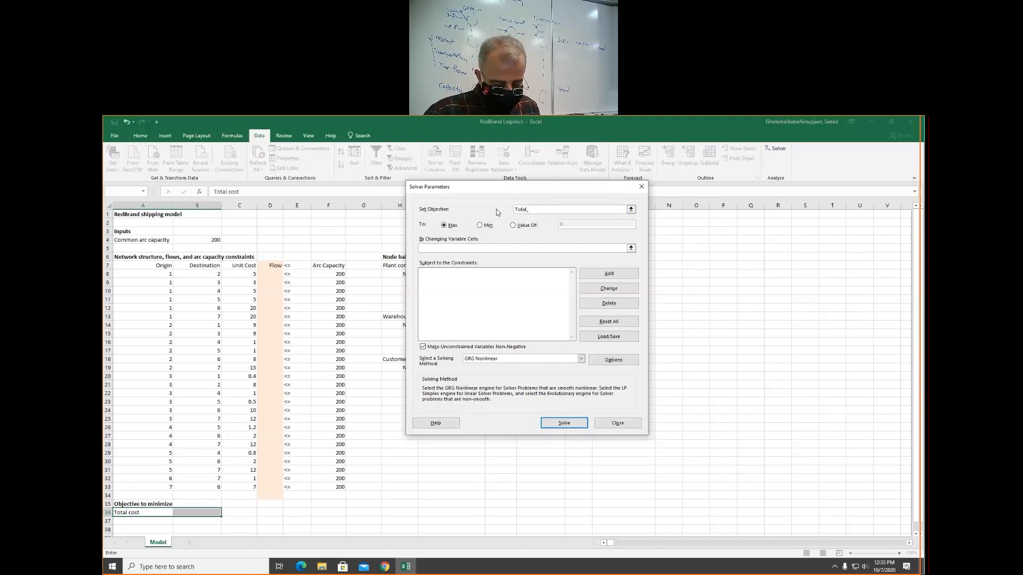
text(cost)
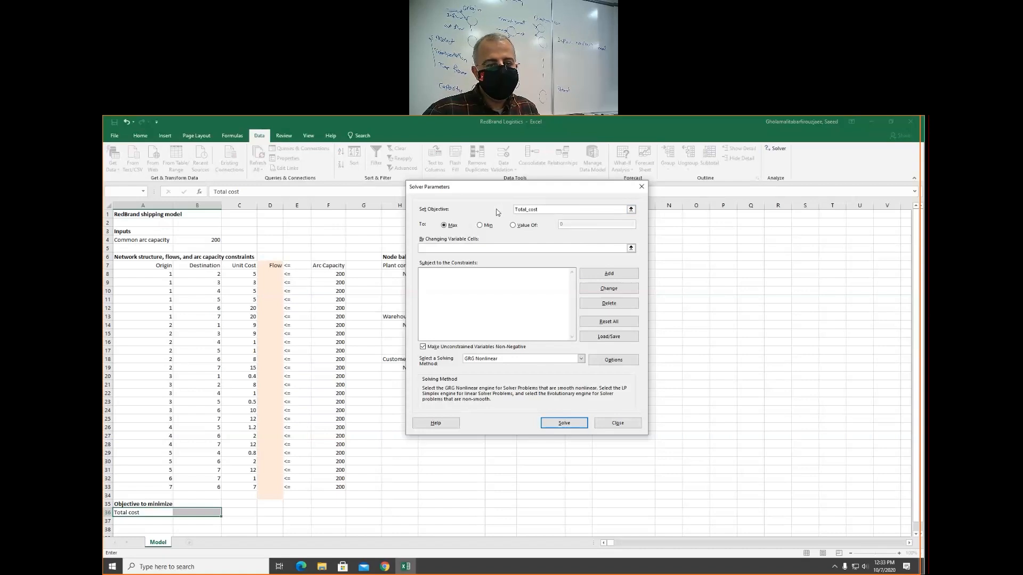
click(433, 248)
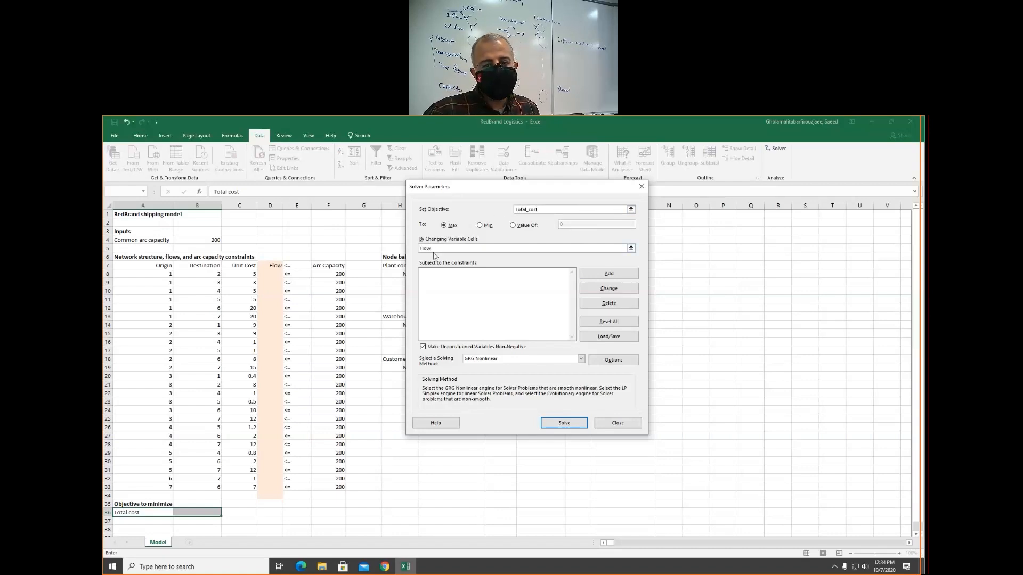
click(480, 225)
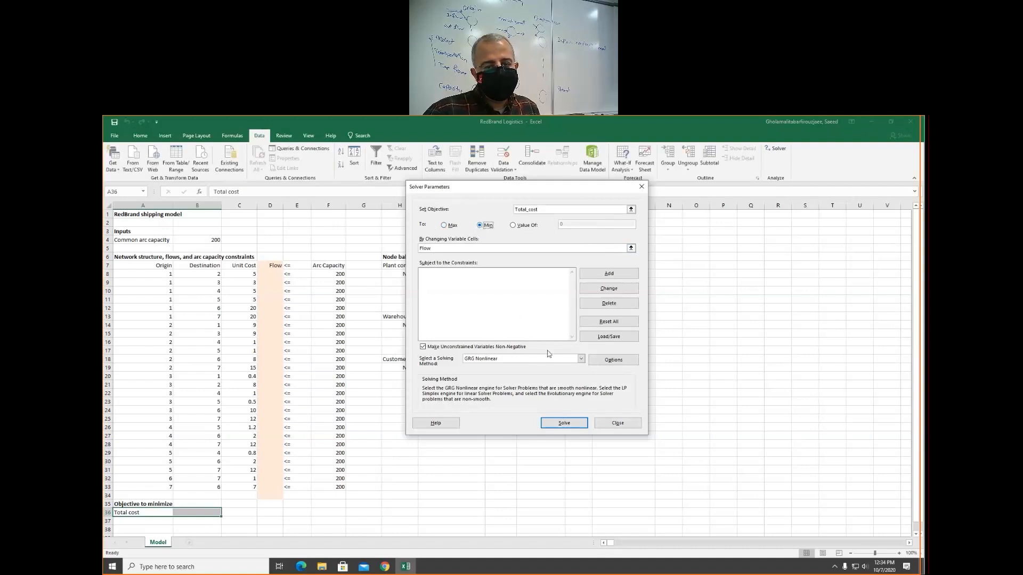
Add the Solver constraint Flow <= Arc_capacity.
click(609, 273)
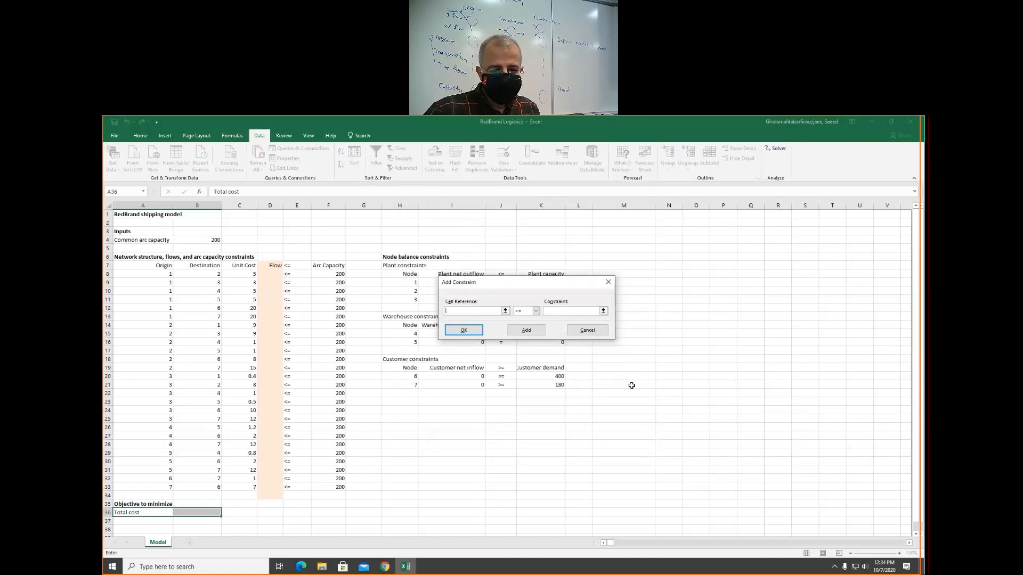
text(Flow)
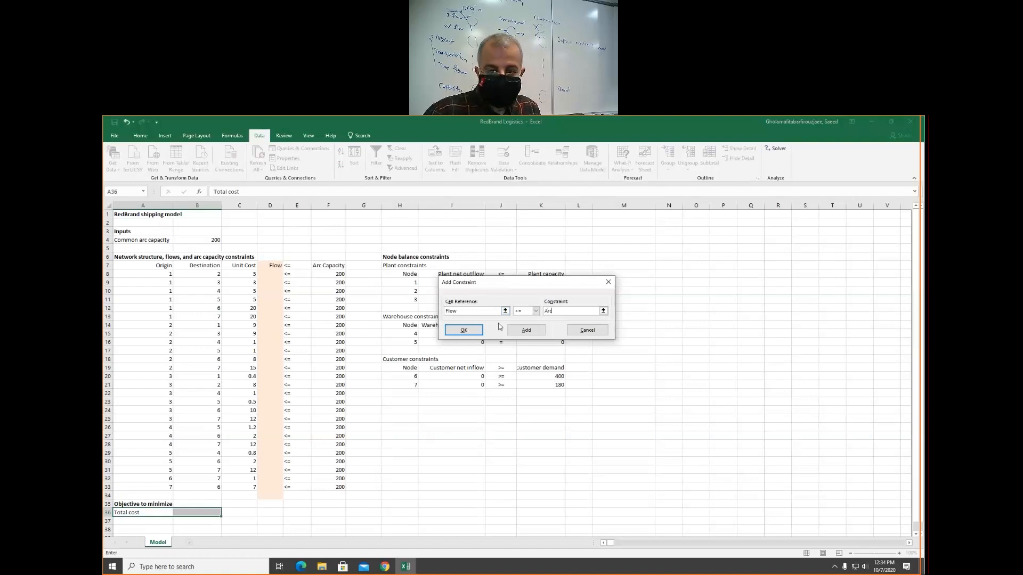
text(Arc_capacity)
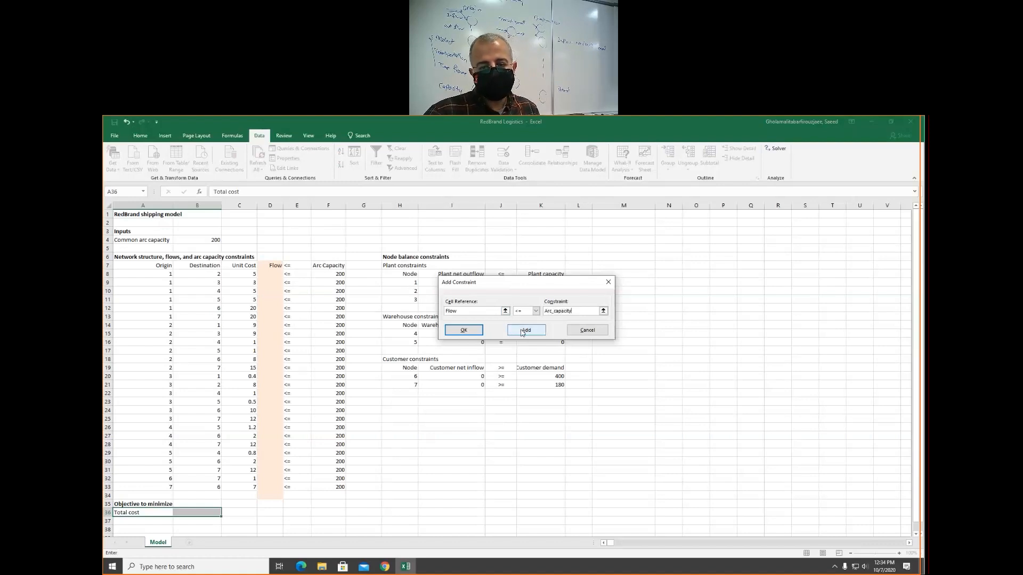
click(523, 331)
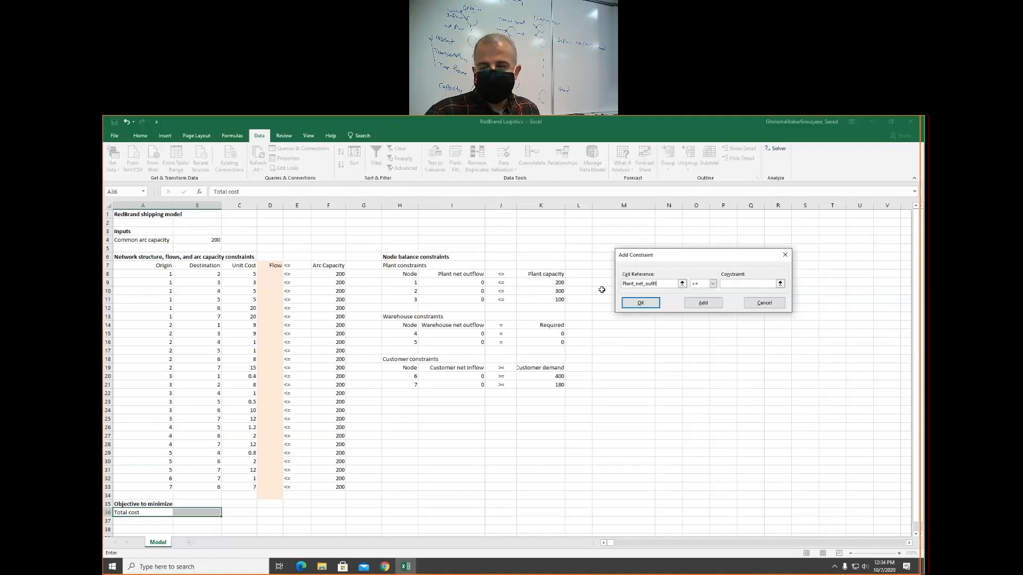
Add the Solver constraint Plant_net_outflow <= Plant_capacity.
key(Tab)
key(Tab)
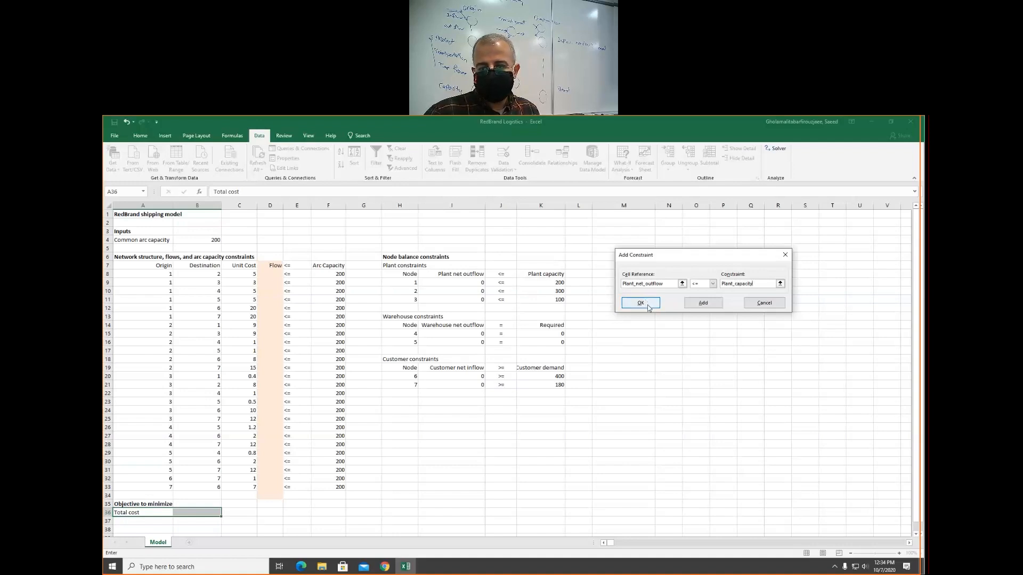
click(703, 302)
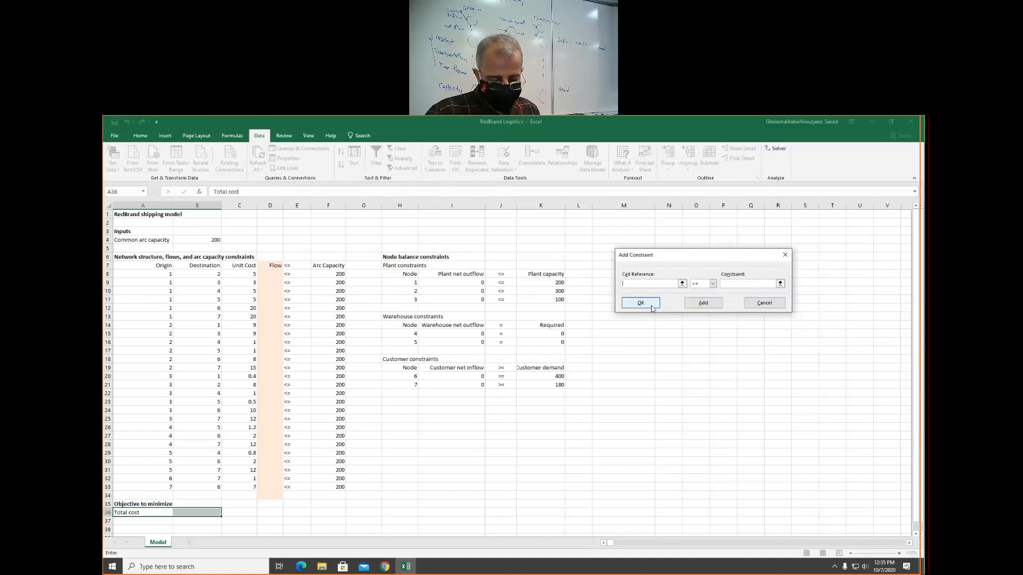
Add the Solver constraint Warehouse_net_outflow = Required.
text(We)
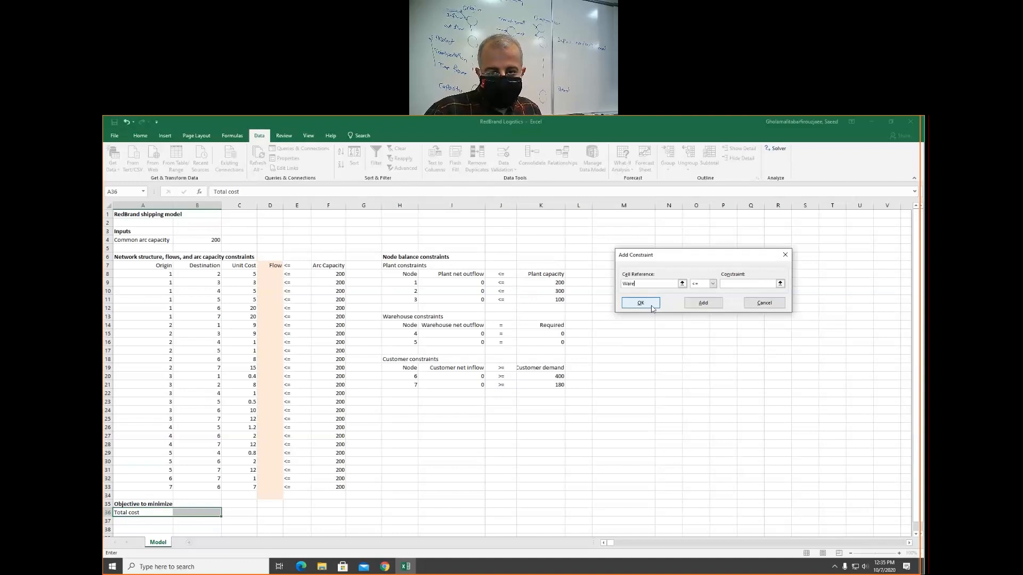
text(rehouse_net)
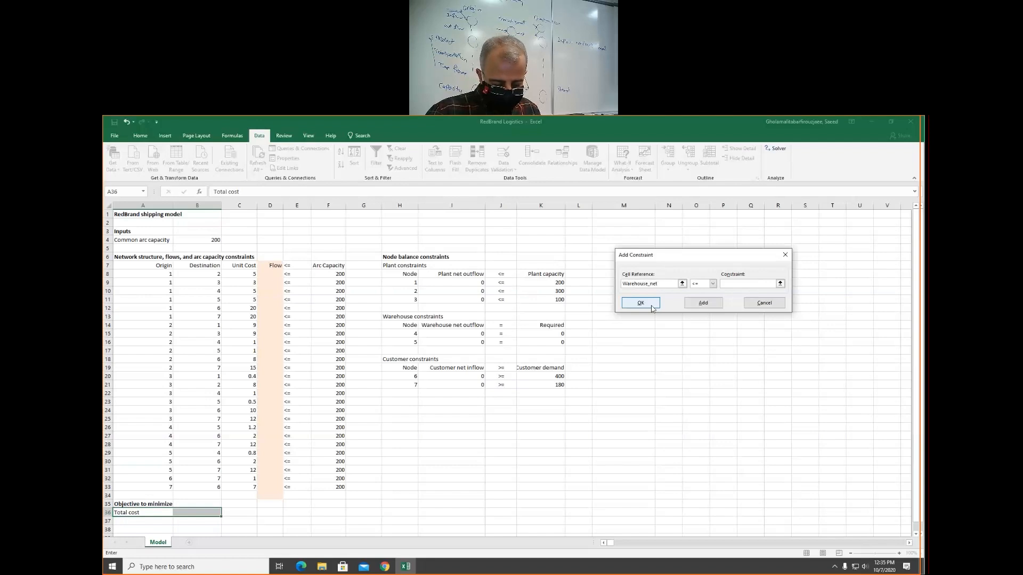
text(_outflow)
key(Tab)
key(Down)
key(Tab)
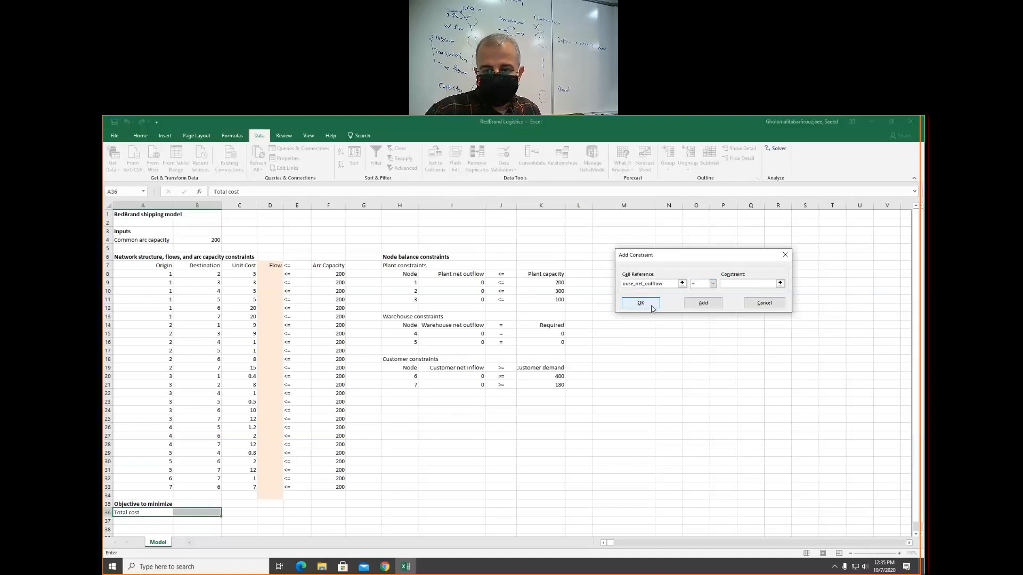
text(Required)
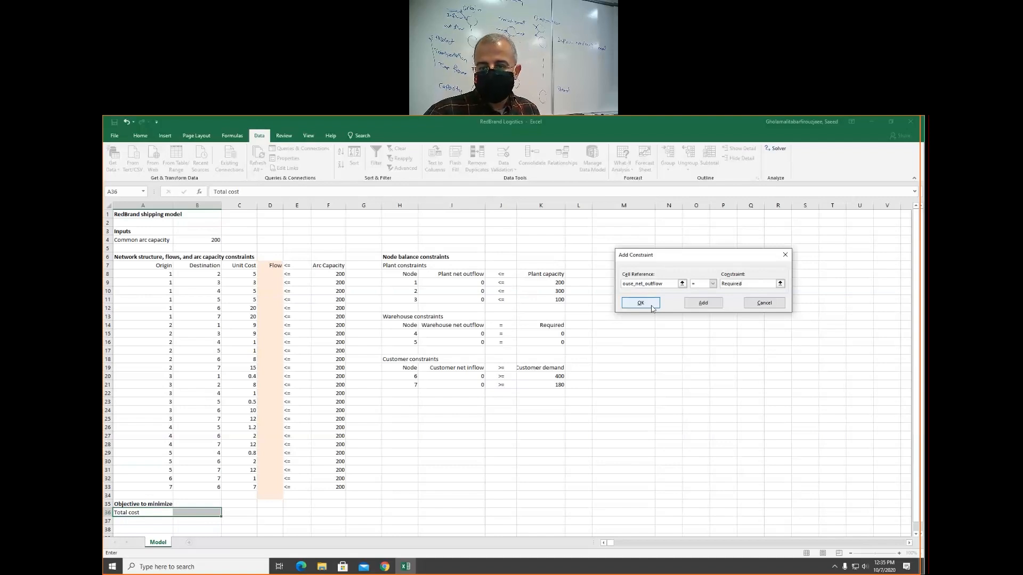
click(703, 303)
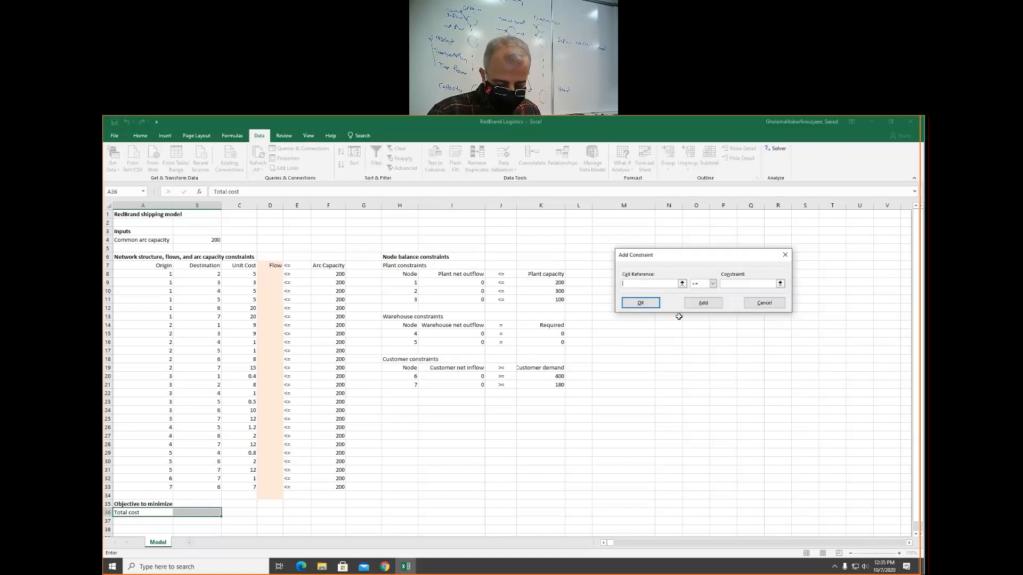
Add the Solver constraint Customer_net_inflow >= Customer_demand, and close Solver without solving.
text(tom)
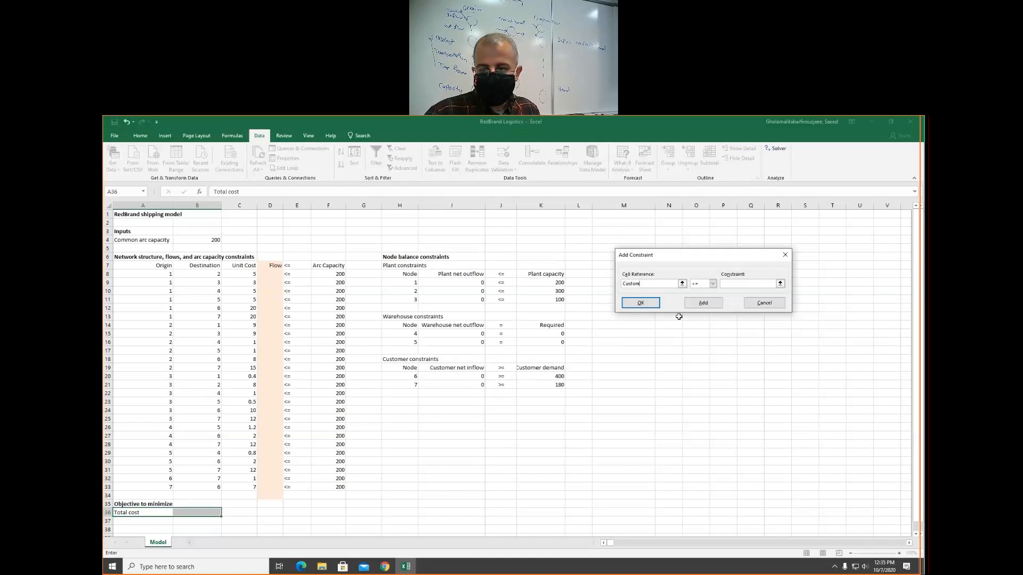
text(er_net_inflow)
key(Tab)
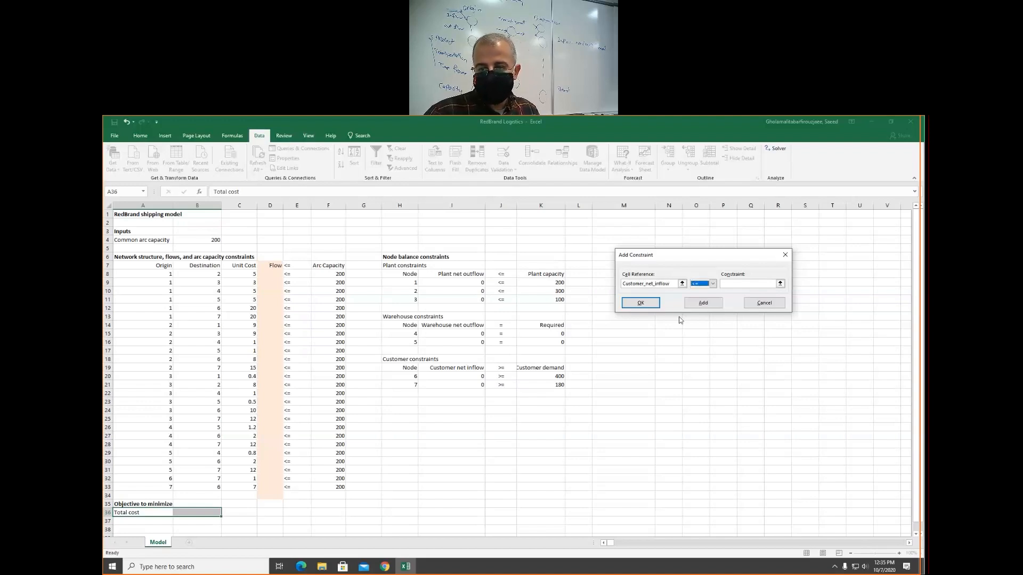
click(699, 285)
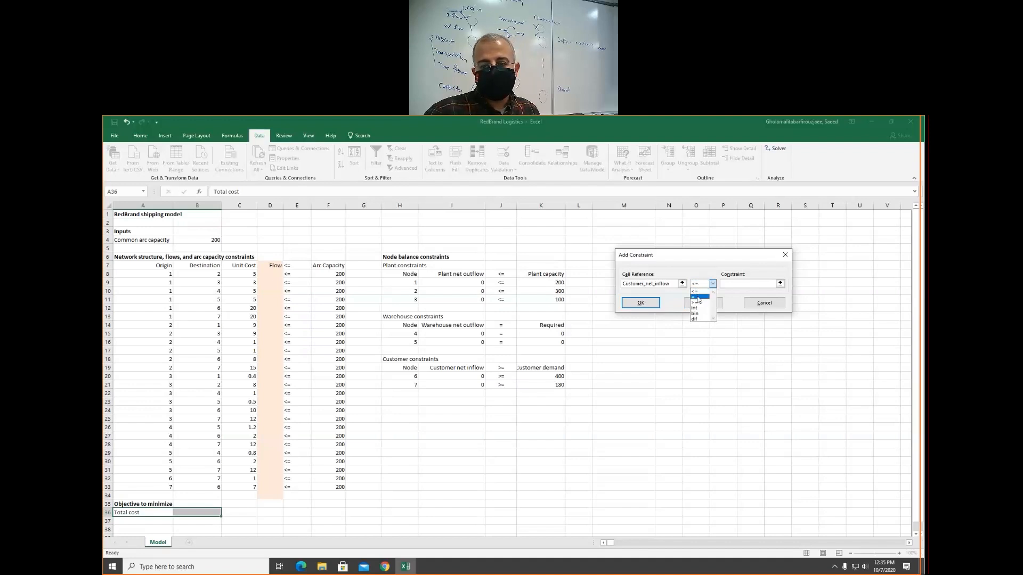
click(698, 302)
click(733, 284)
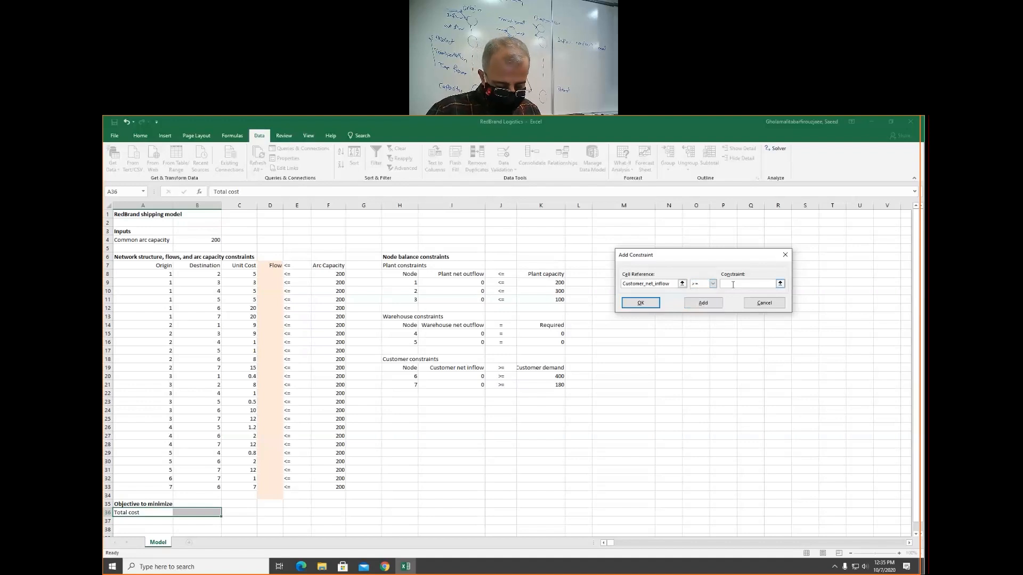
text(Customer_demand)
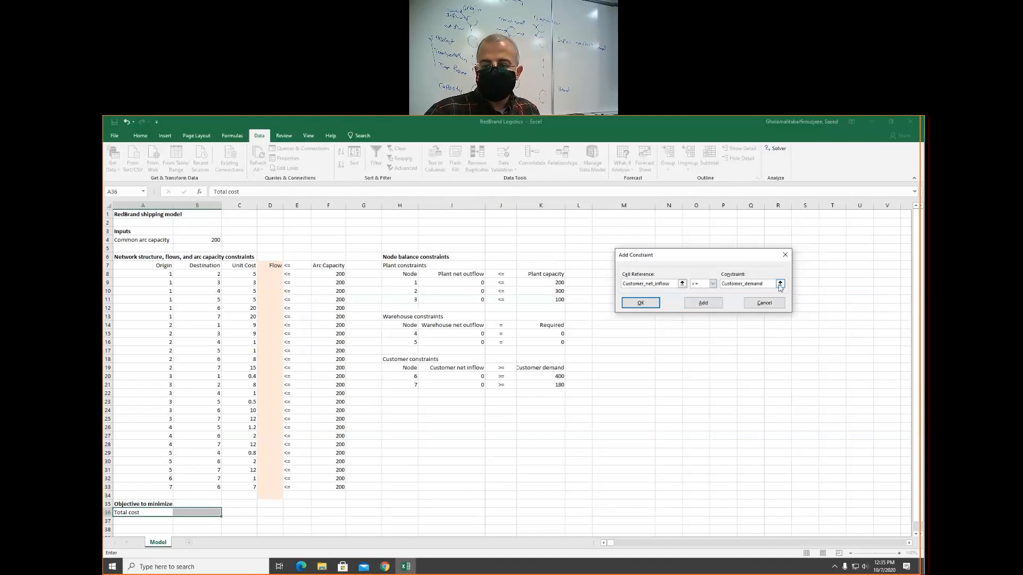
click(700, 303)
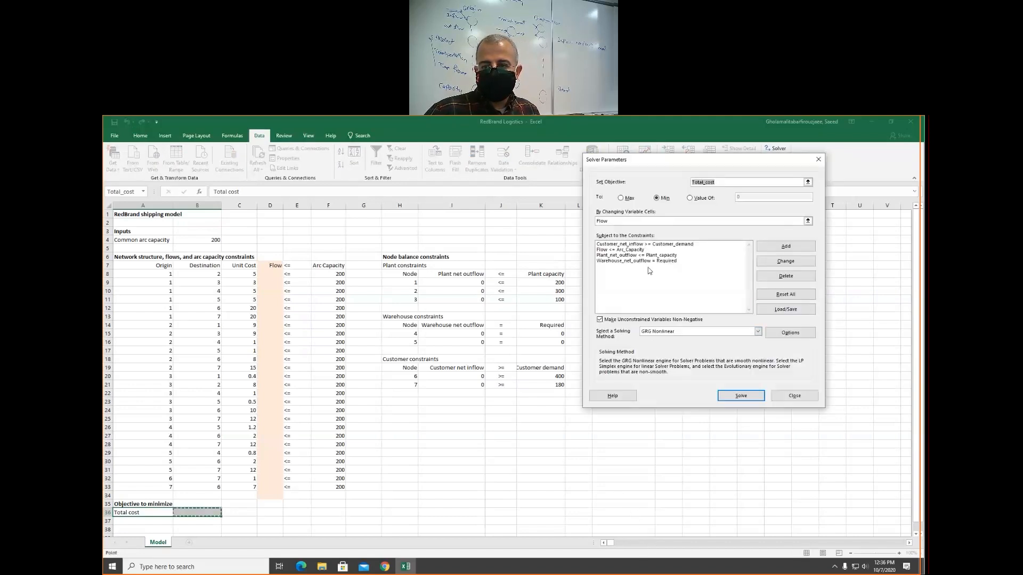
click(799, 398)
Enter the total cost formula =SUMPRODUCT(Unit_Cost,Flow) in cell B36.
click(182, 513)
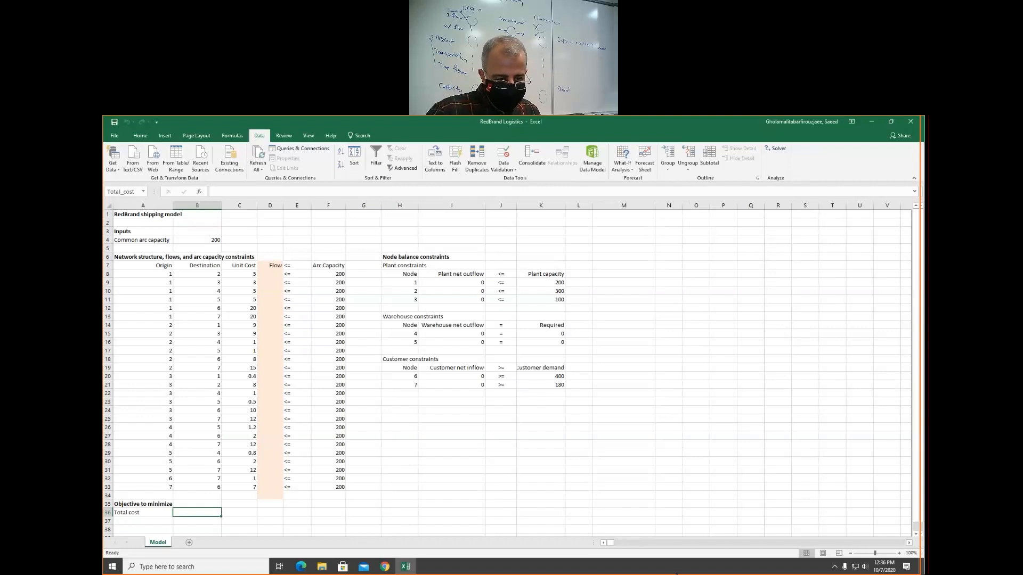
text(=su)
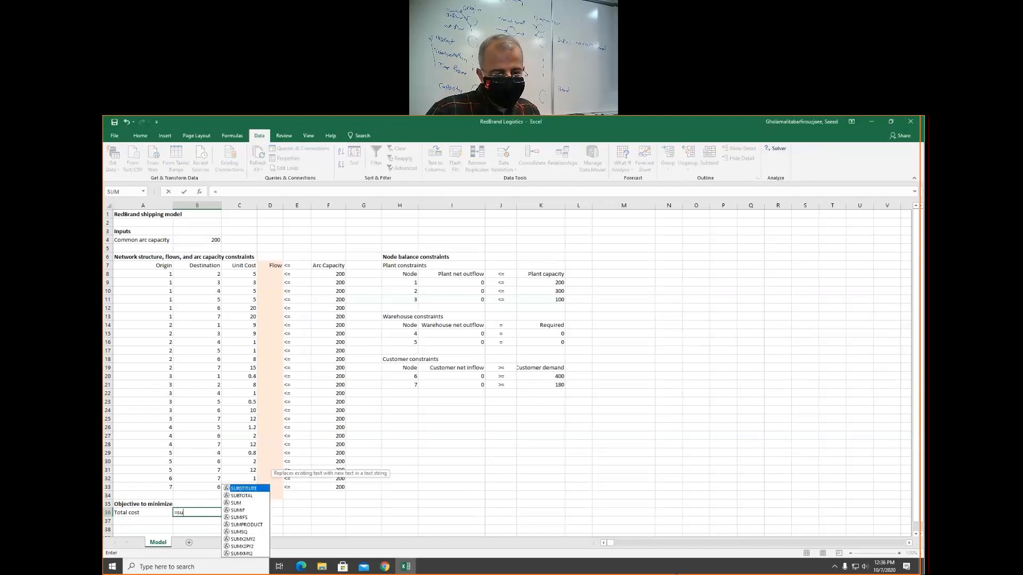
text(mp)
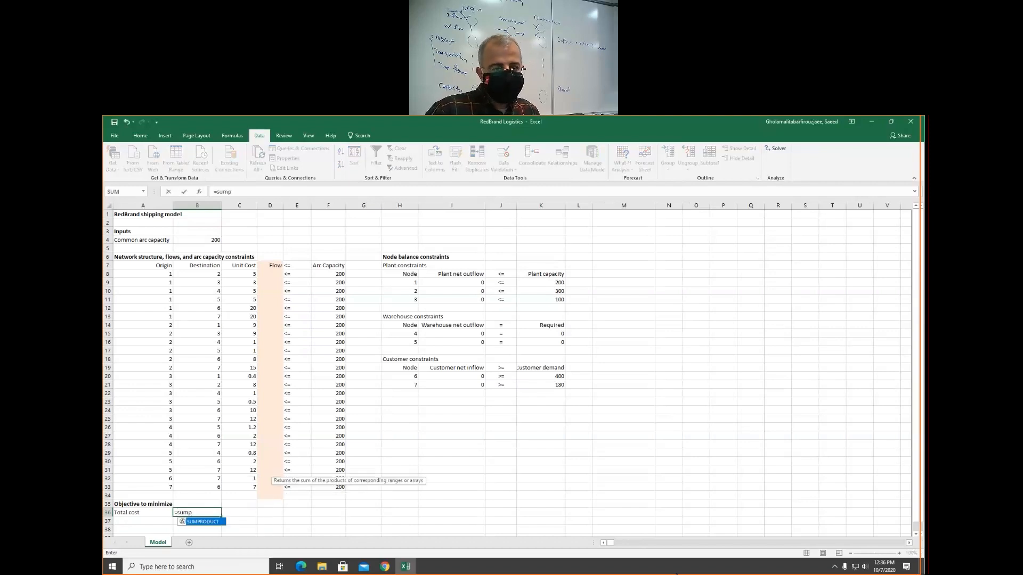
key(Tab)
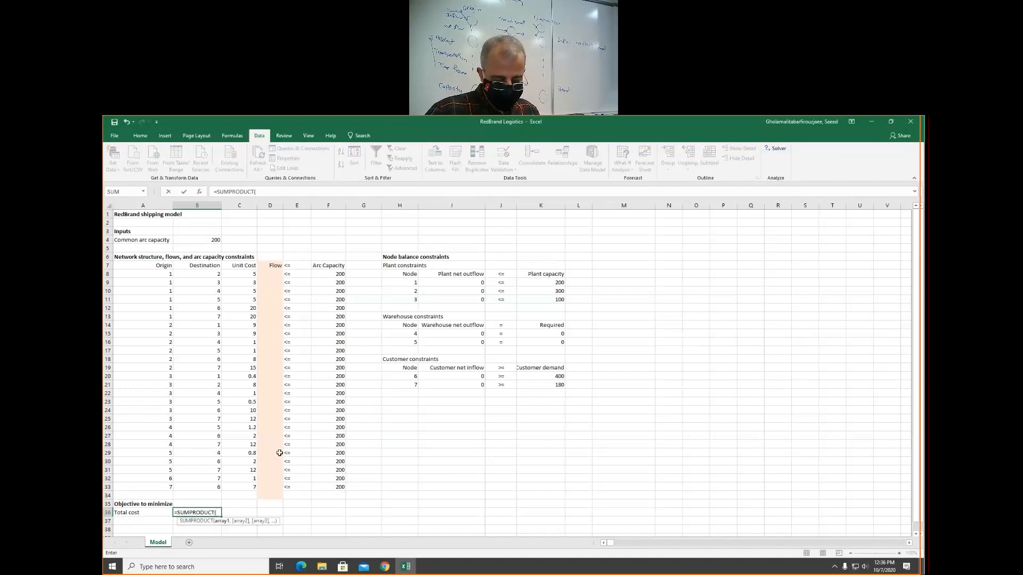
text(un)
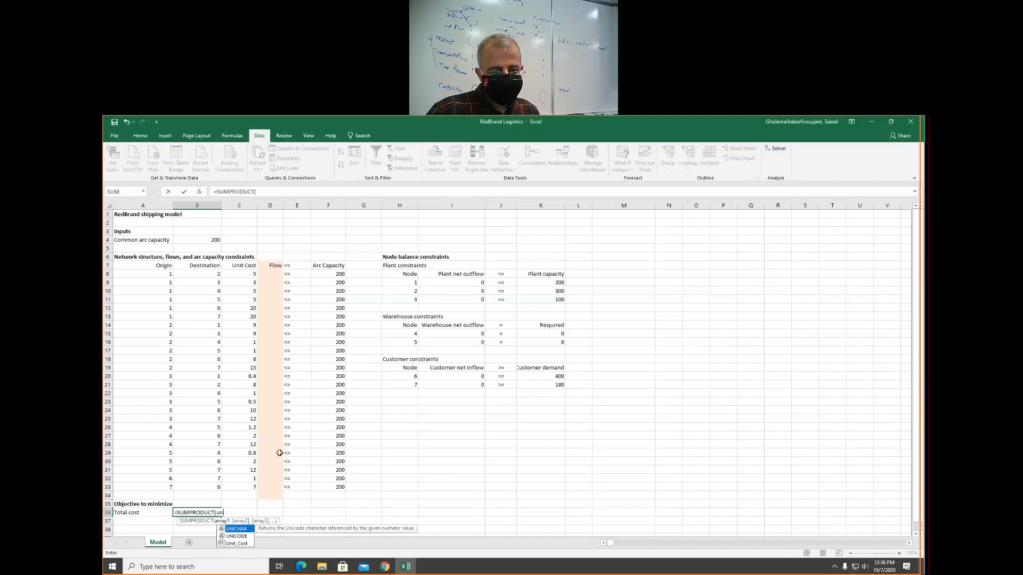
text(it_Cost)
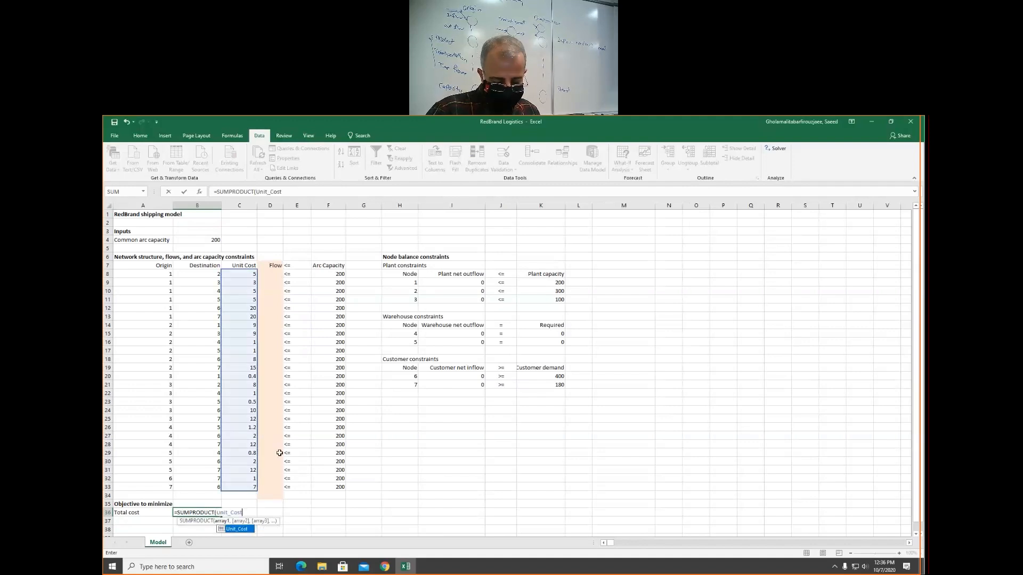
text(,fl)
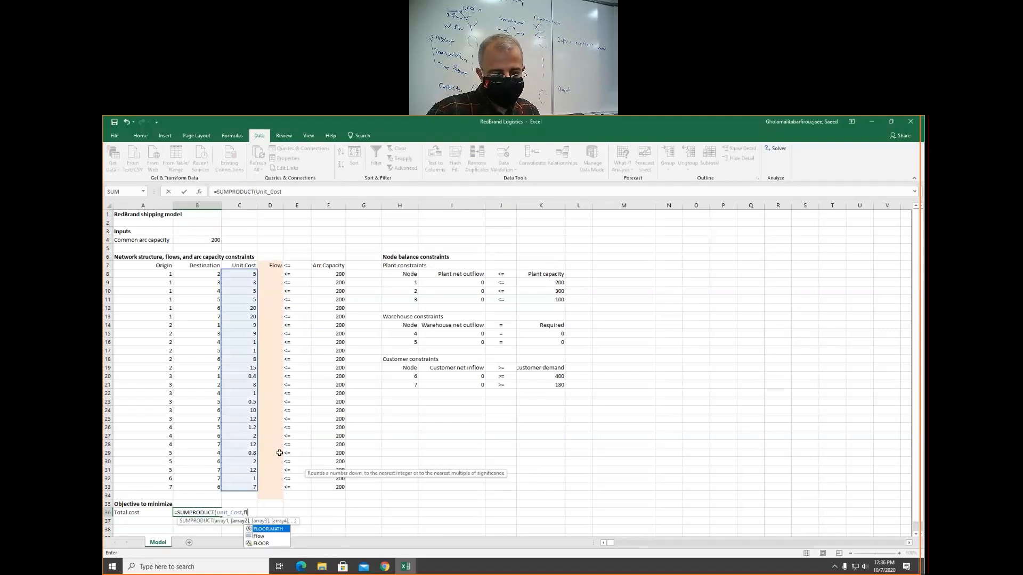
text(ow)
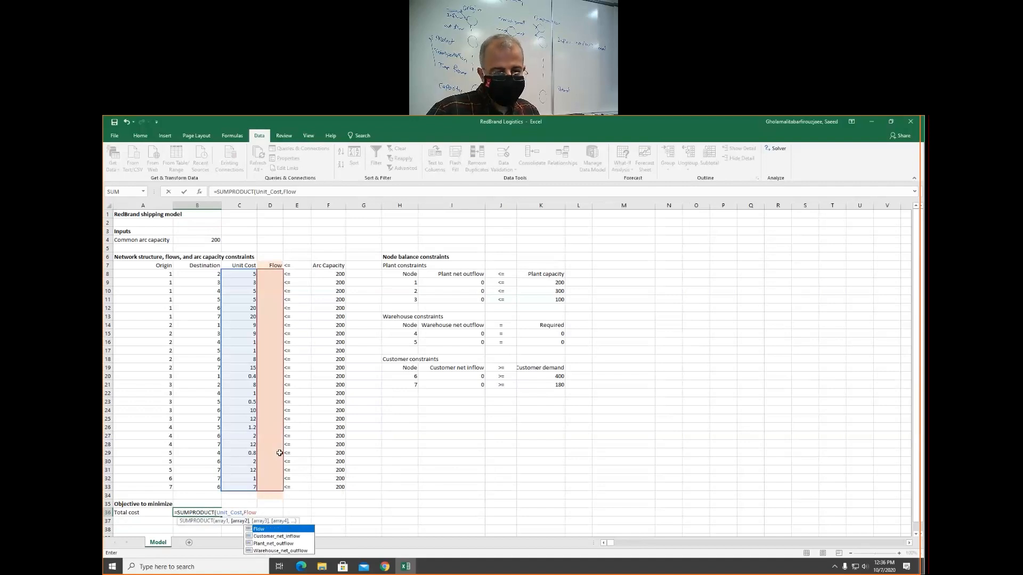
text())
key(Return)
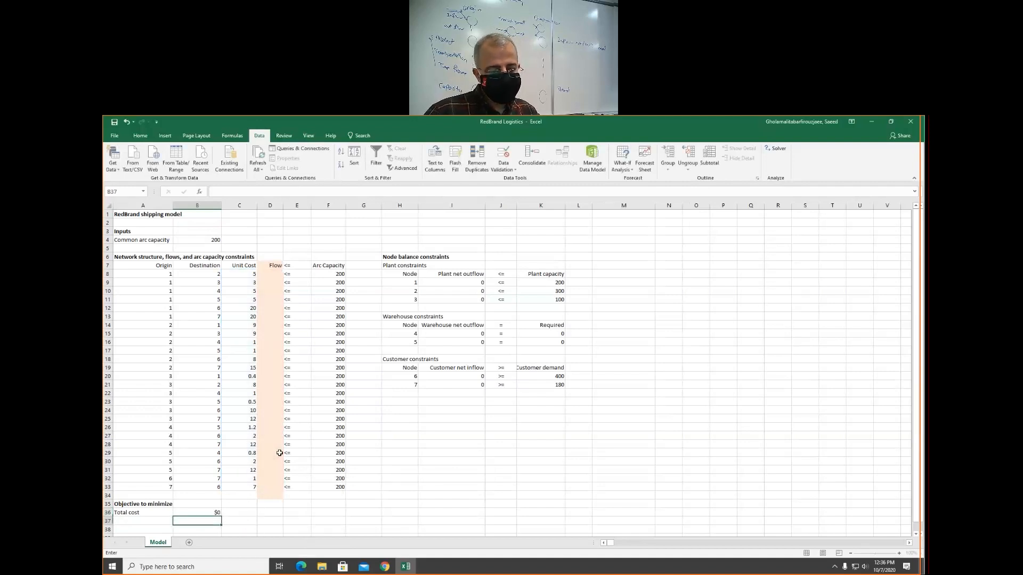
key(Up)
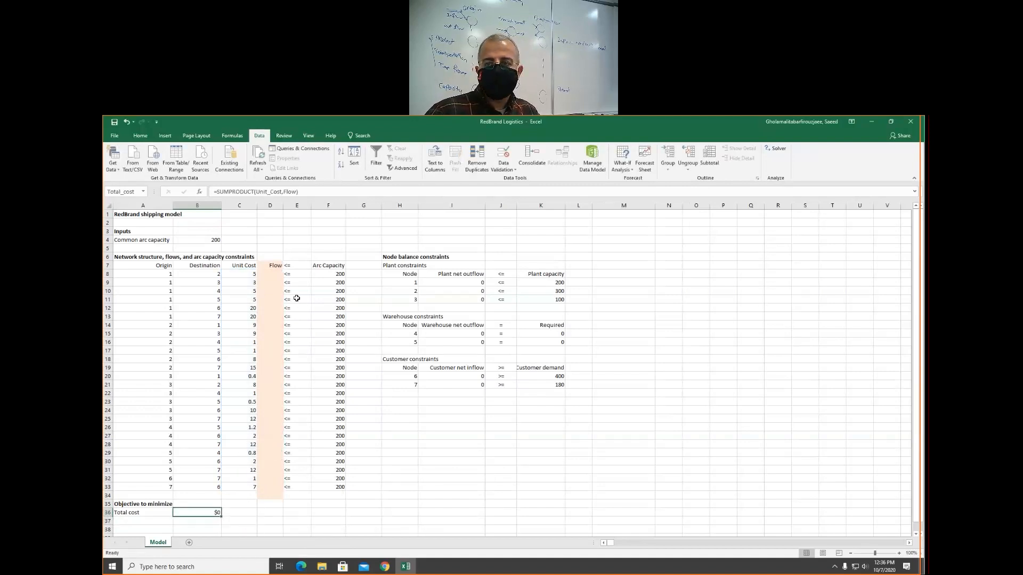
Set Solver's solving method to Simplex LP and solve the model for minimum Total_cost.
click(776, 150)
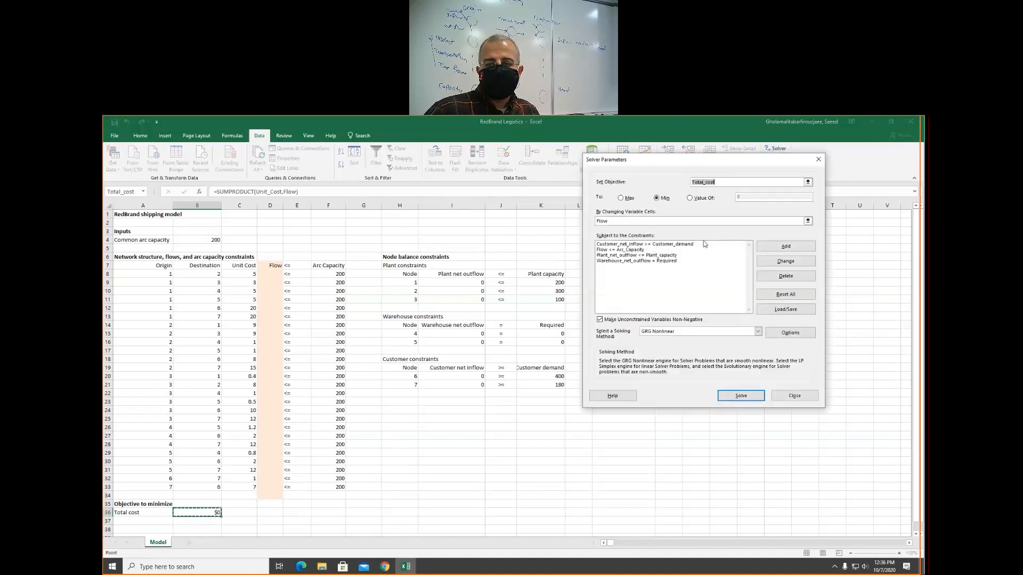
scroll(703, 200, down, 1)
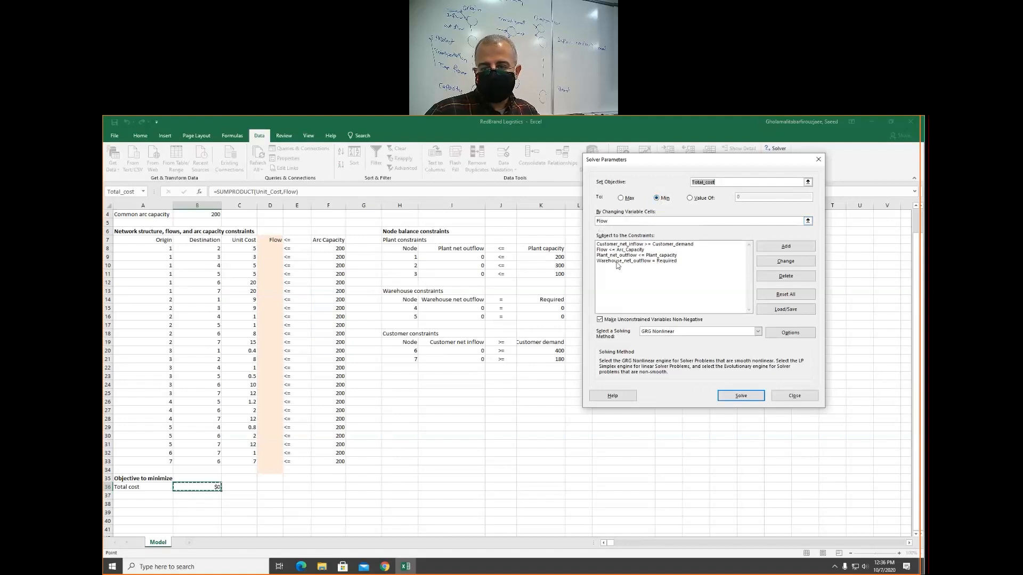
click(676, 334)
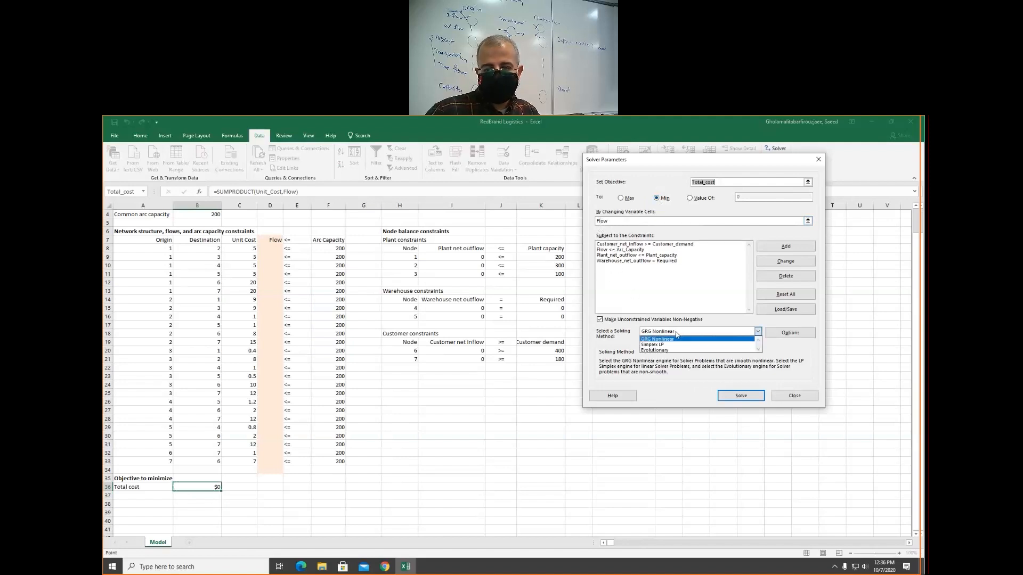
click(660, 345)
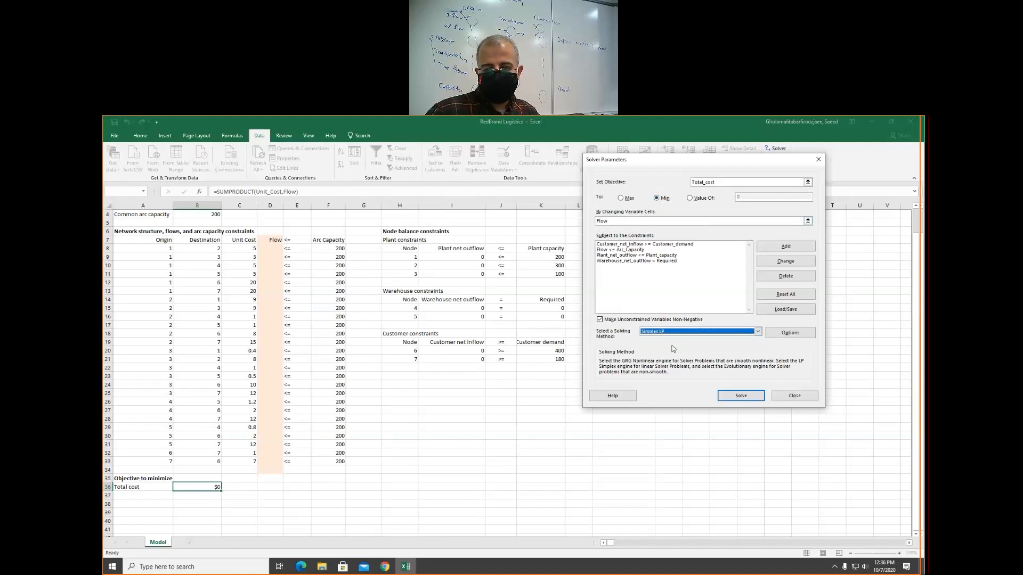
click(735, 397)
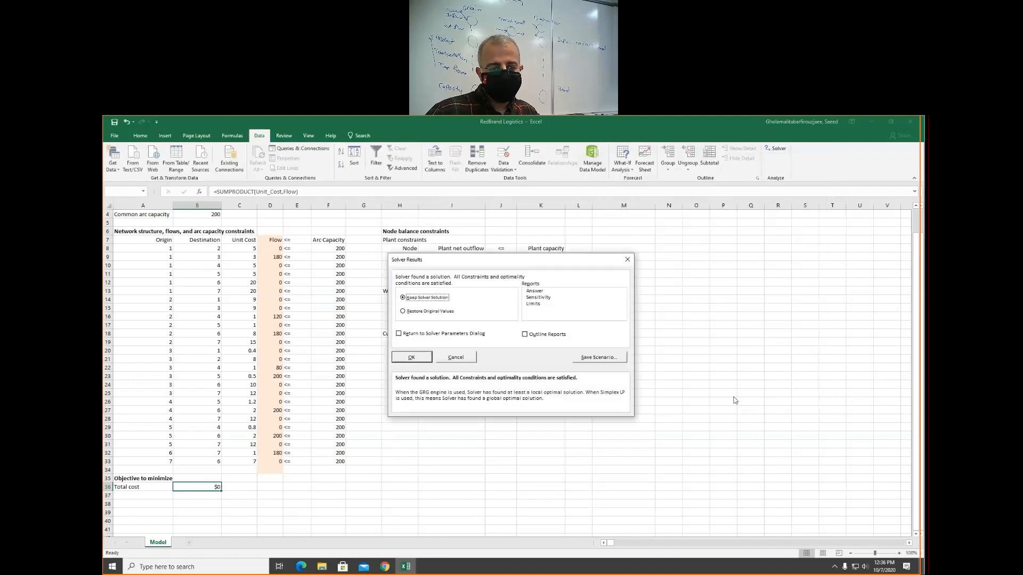
Keep the Solver solution and generate the Answer and Sensitivity reports.
click(535, 292)
ctrl+click(538, 297)
click(424, 356)
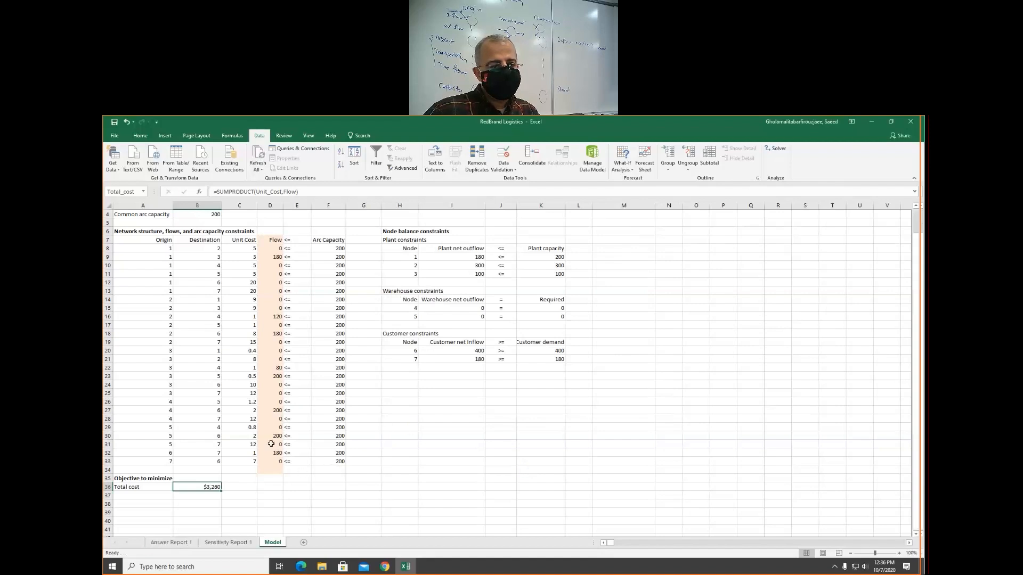
Review the solved flows and the total cost on the Model sheet.
drag(269, 249, 271, 445)
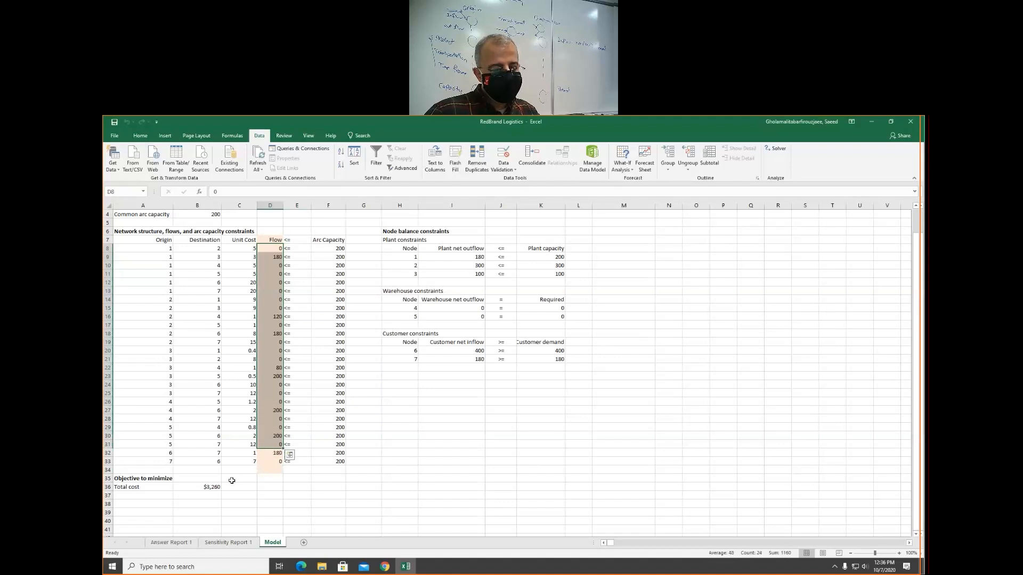
click(200, 487)
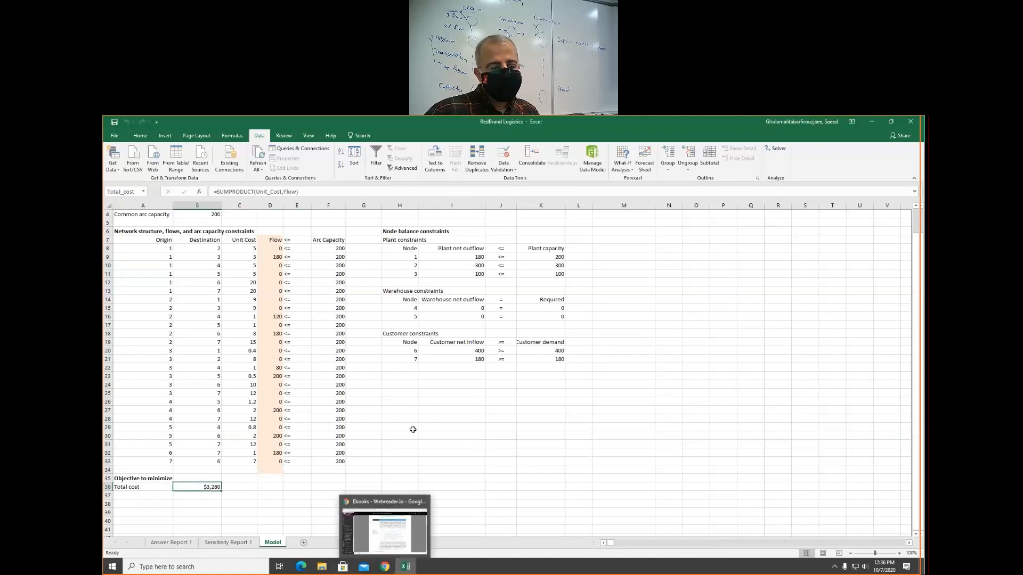
click(414, 400)
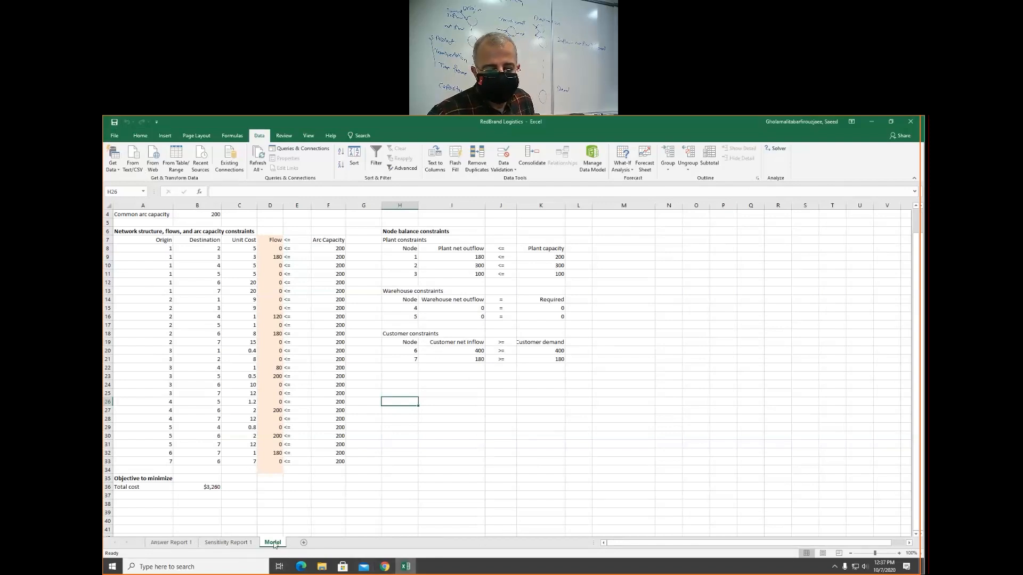
Examine the variable cells and constraint shadow prices in Sensitivity Report 1, and view Answer Report 1.
click(239, 543)
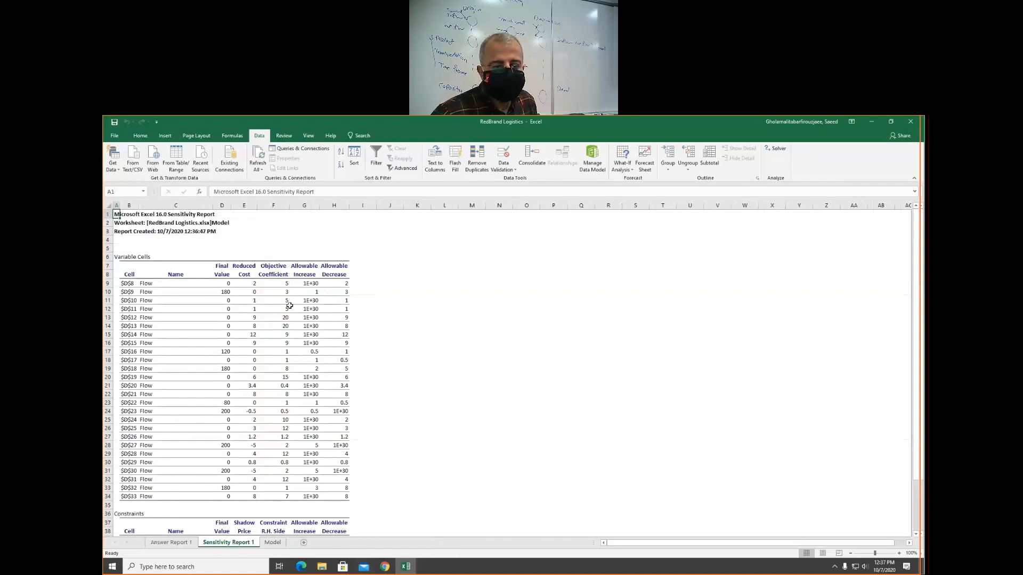
click(417, 300)
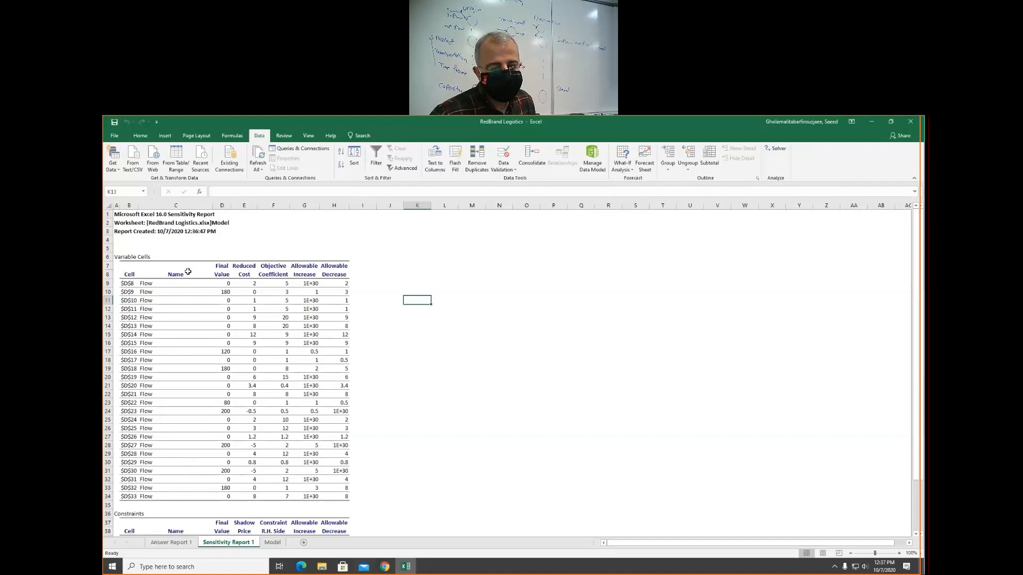
scroll(315, 449, down, 2)
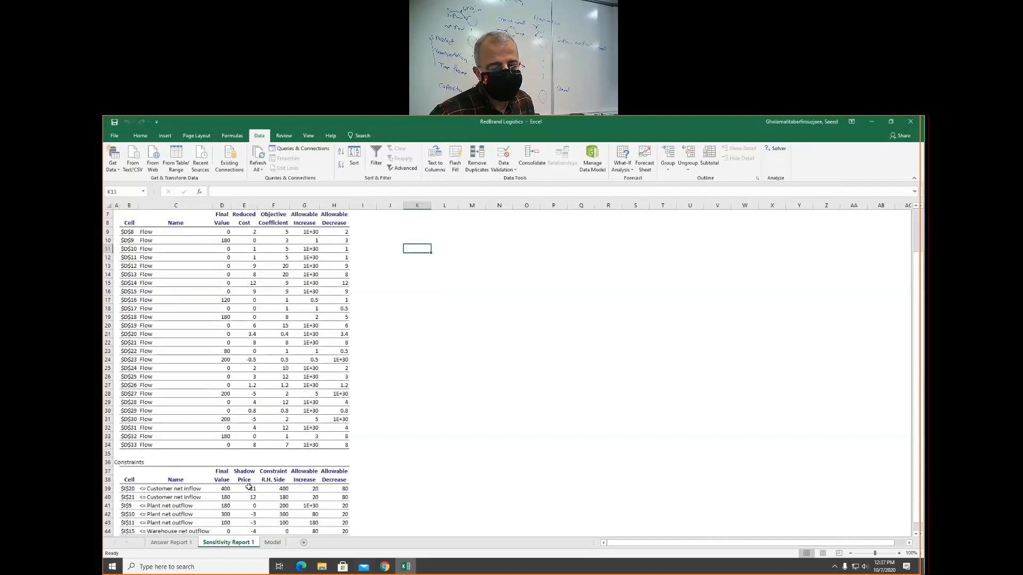
scroll(277, 474, down, 2)
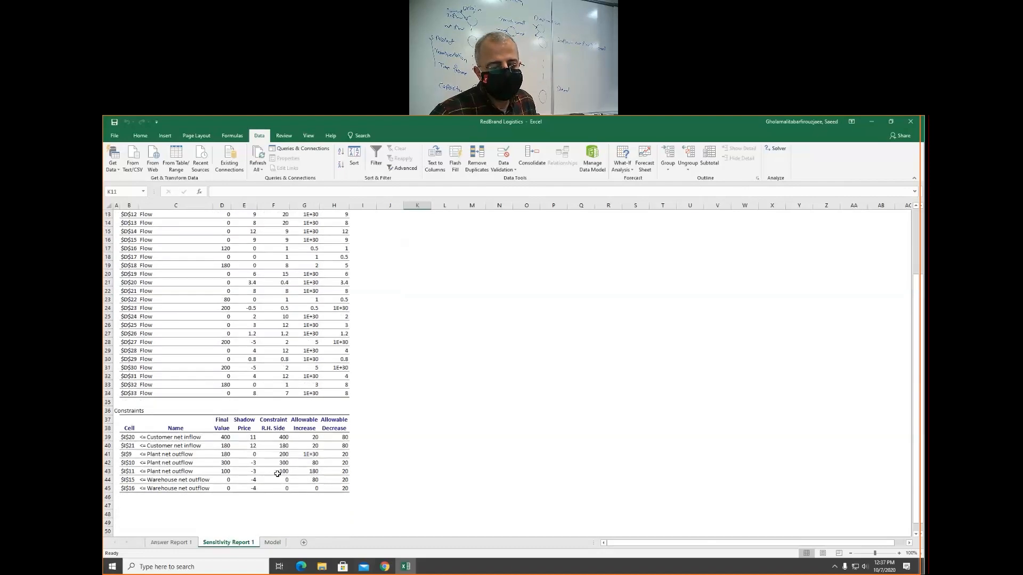
scroll(254, 461, down, 1)
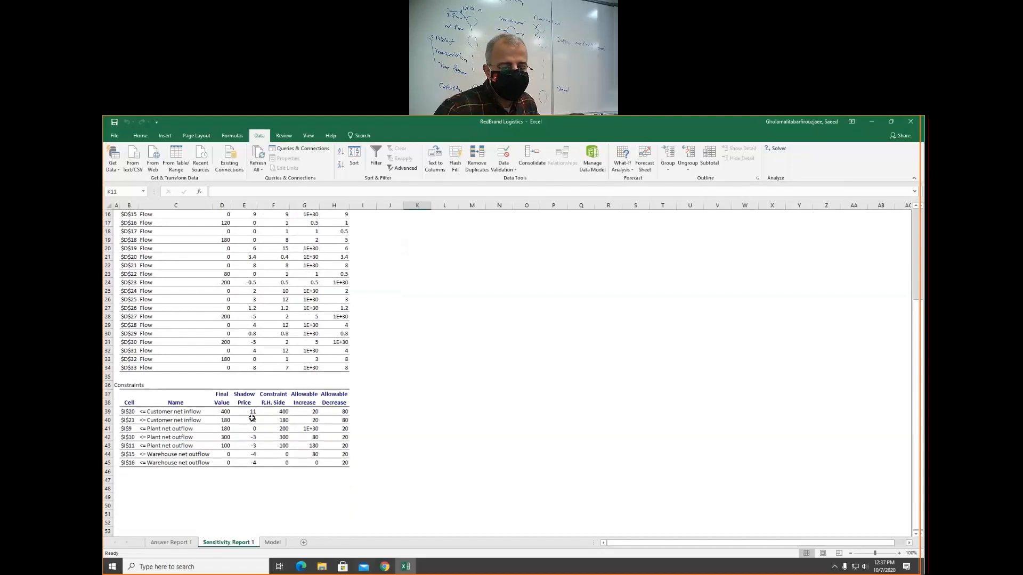
click(255, 412)
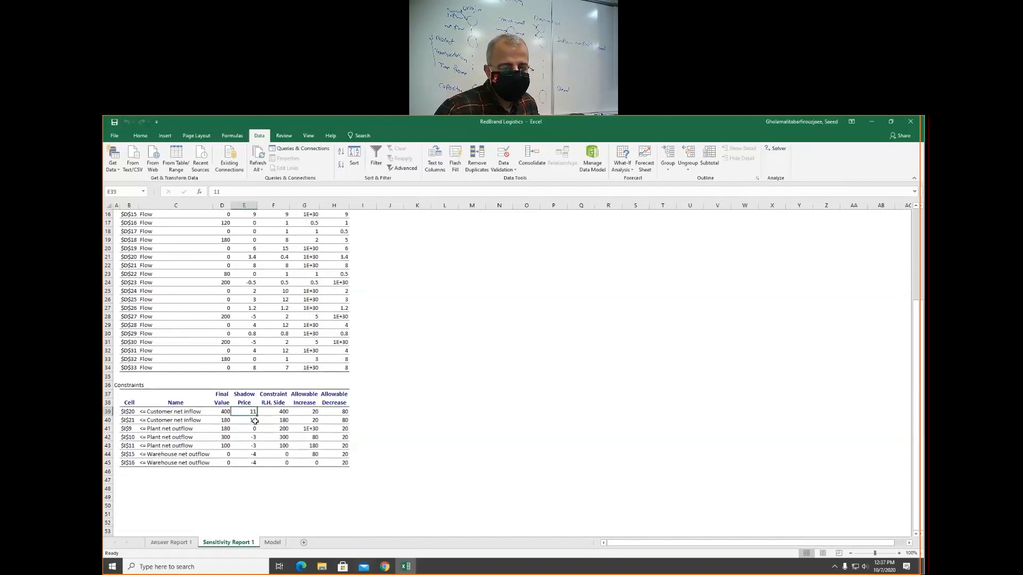
scroll(268, 485, up, 5)
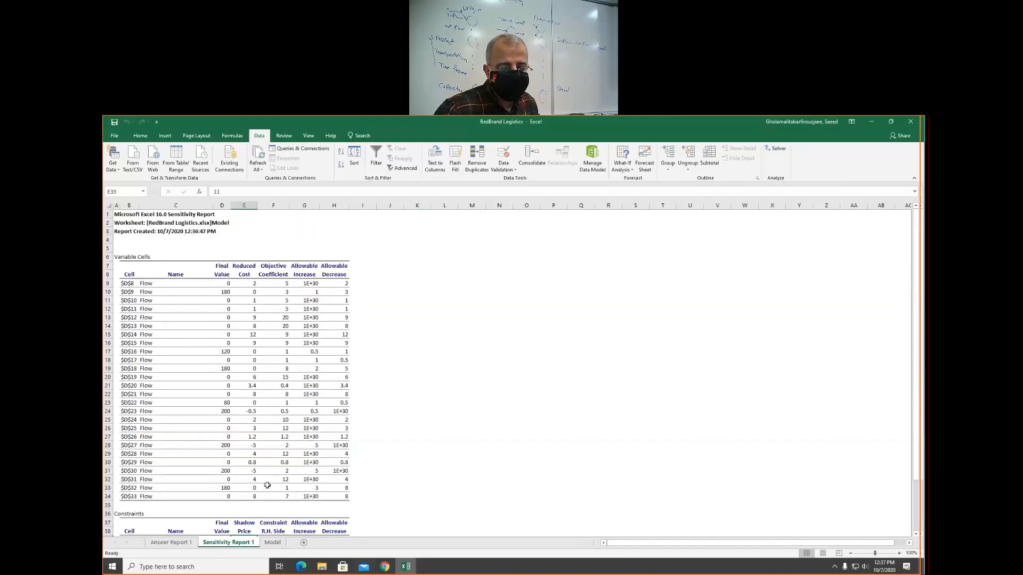
click(180, 543)
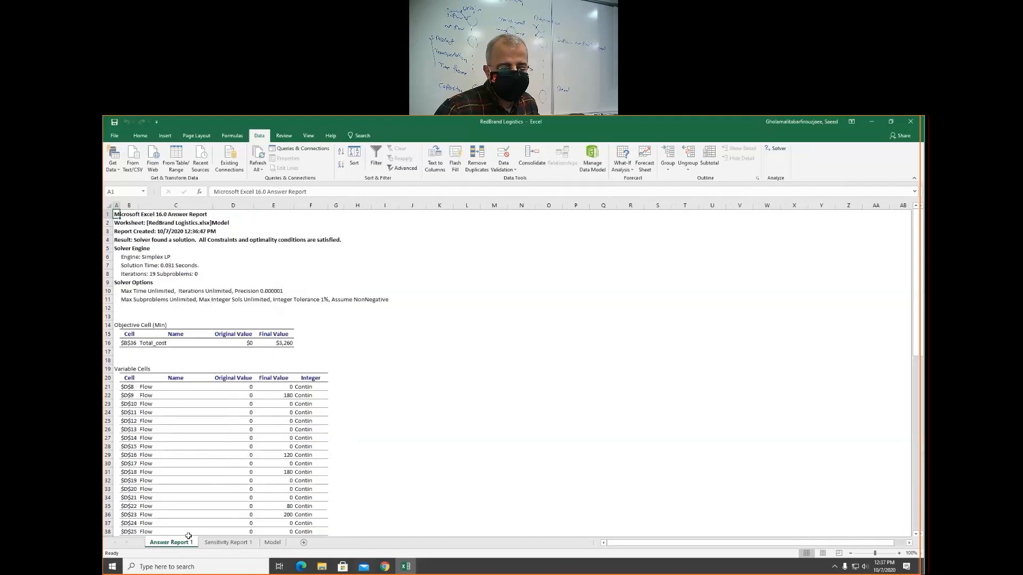
Return to the Model sheet and check the Flow column against the arc capacities and node balance constraints.
click(271, 543)
drag(272, 240, 265, 463)
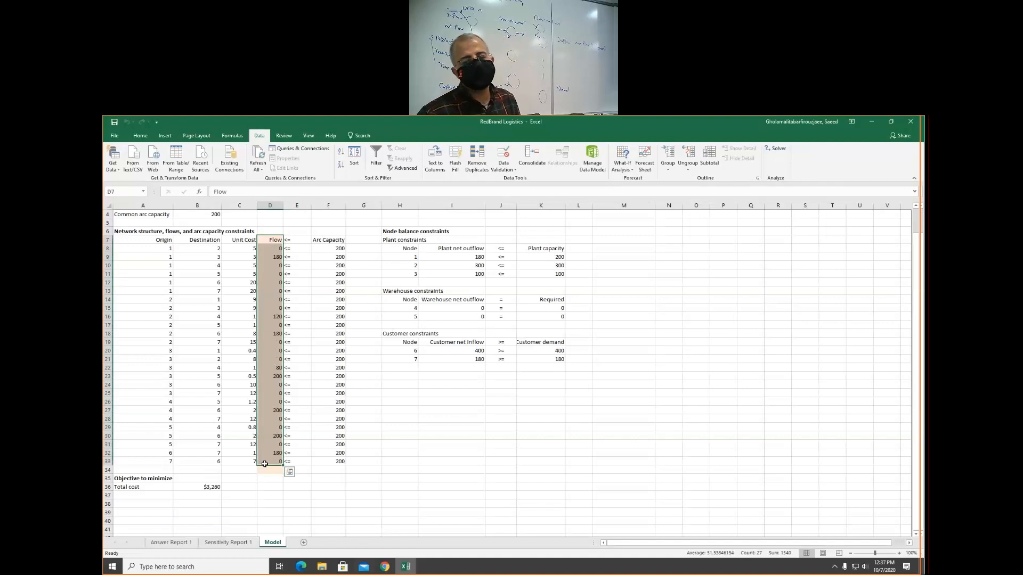
click(588, 314)
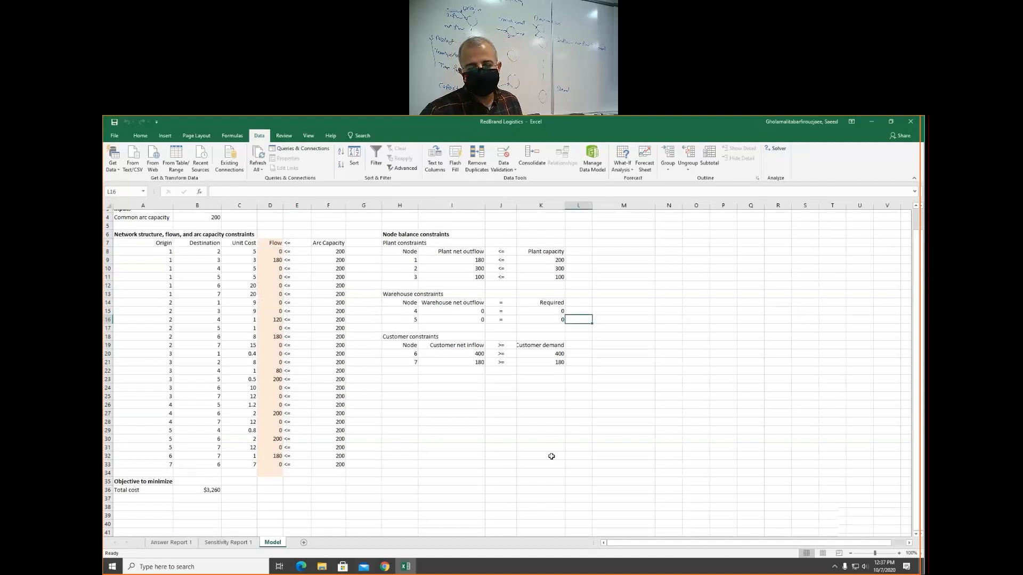
scroll(550, 454, up, 1)
click(463, 429)
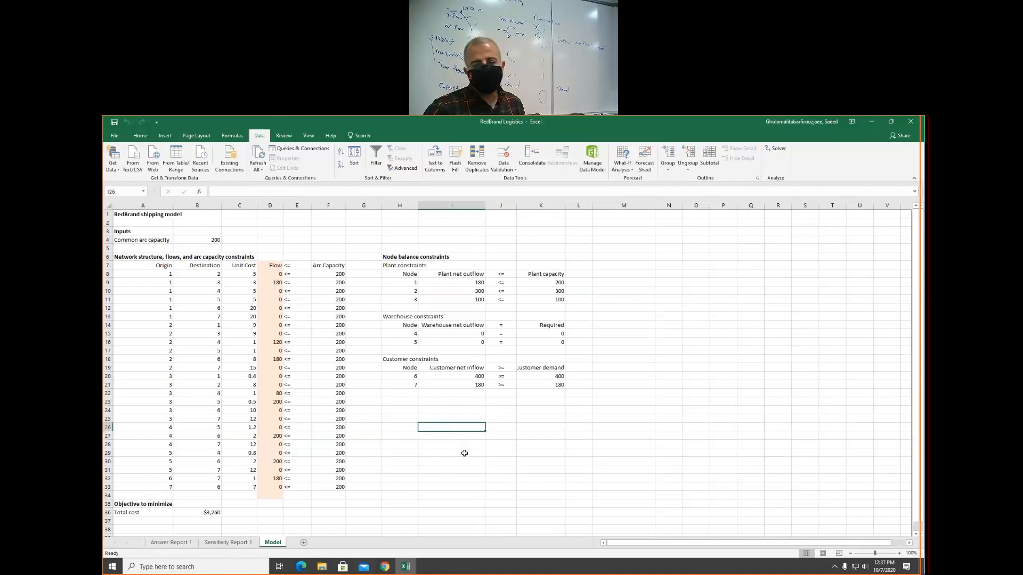
click(688, 325)
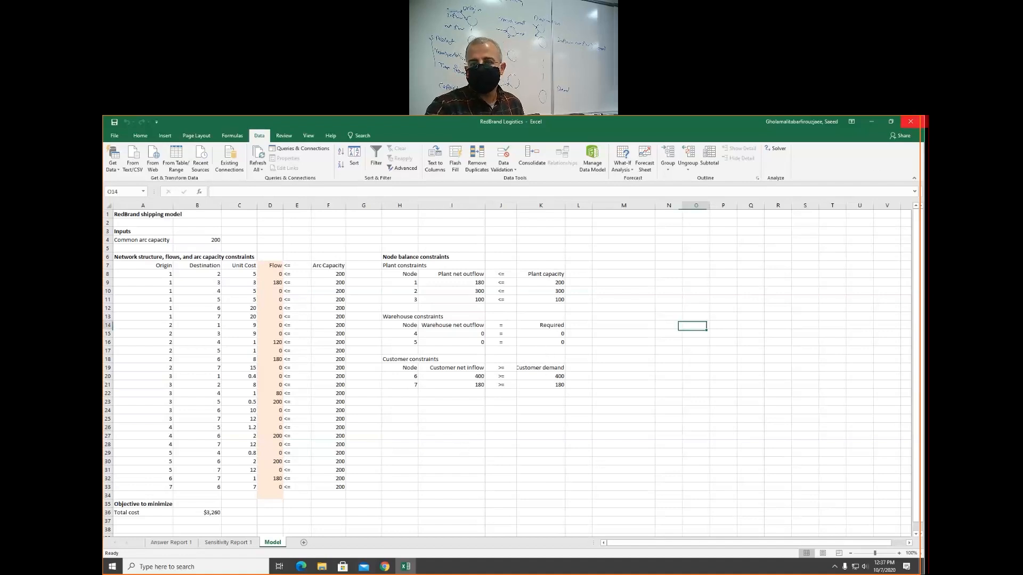